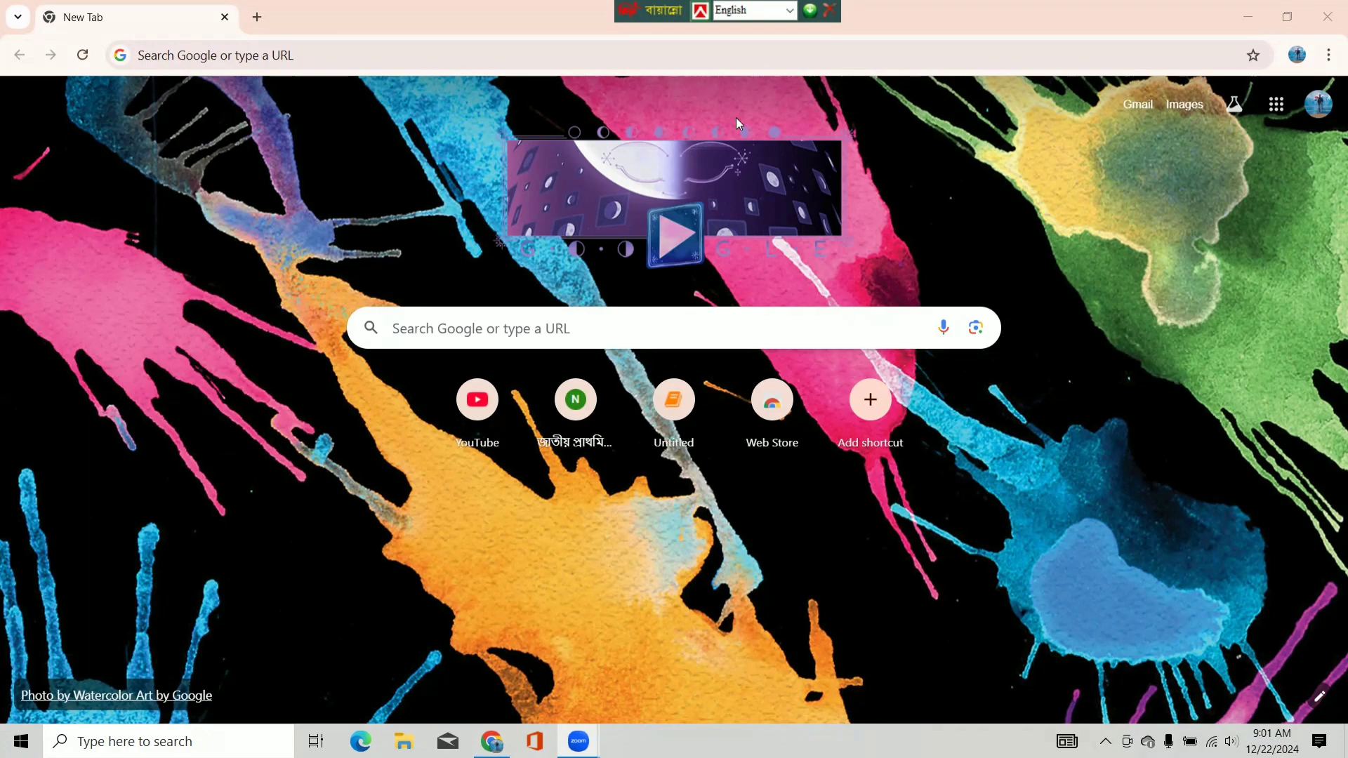
# - Go to nape.gov.bd in Chrome and proceed past the privacy warning as unsafe
pyautogui.click(293, 59)
pyautogui.write('nnape')
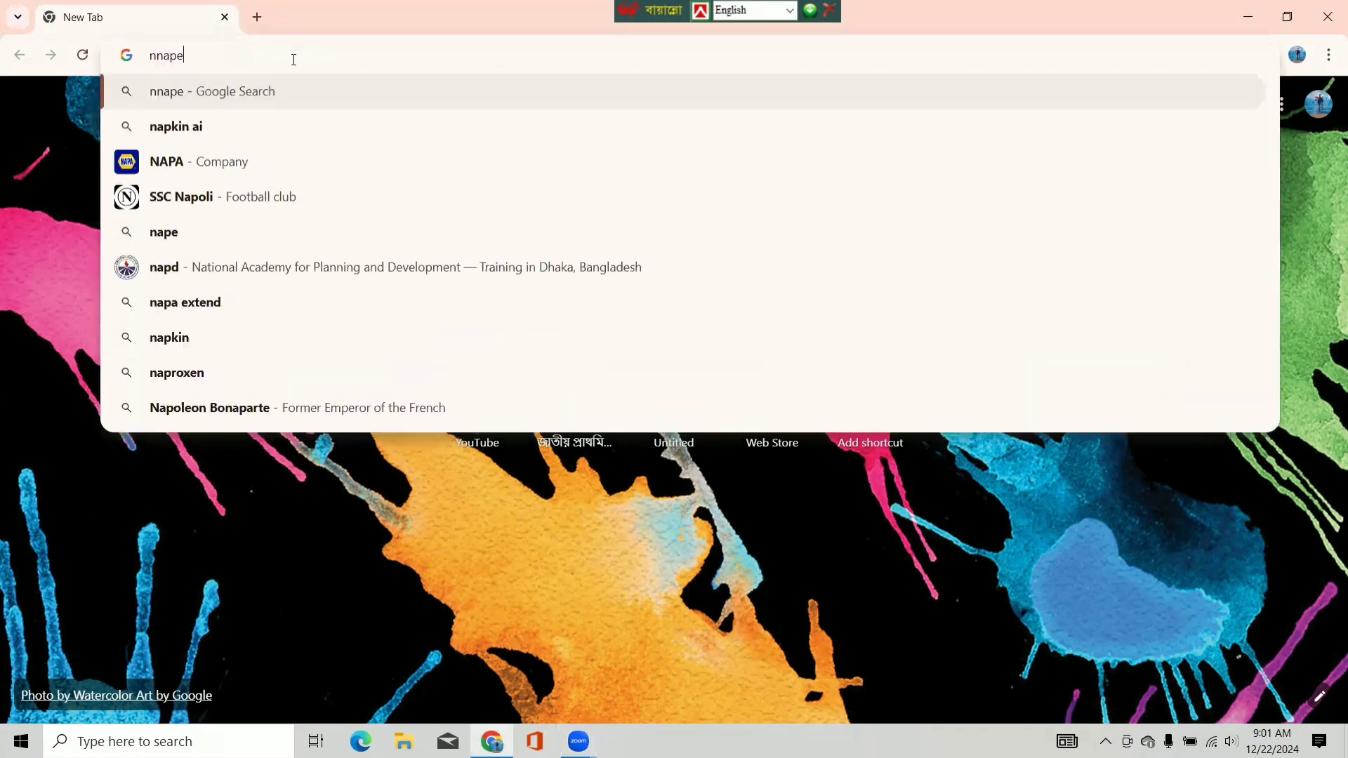
pyautogui.press('BackSpace')
pyautogui.press('BackSpace')
pyautogui.press('BackSpace')
pyautogui.press('BackSpace')
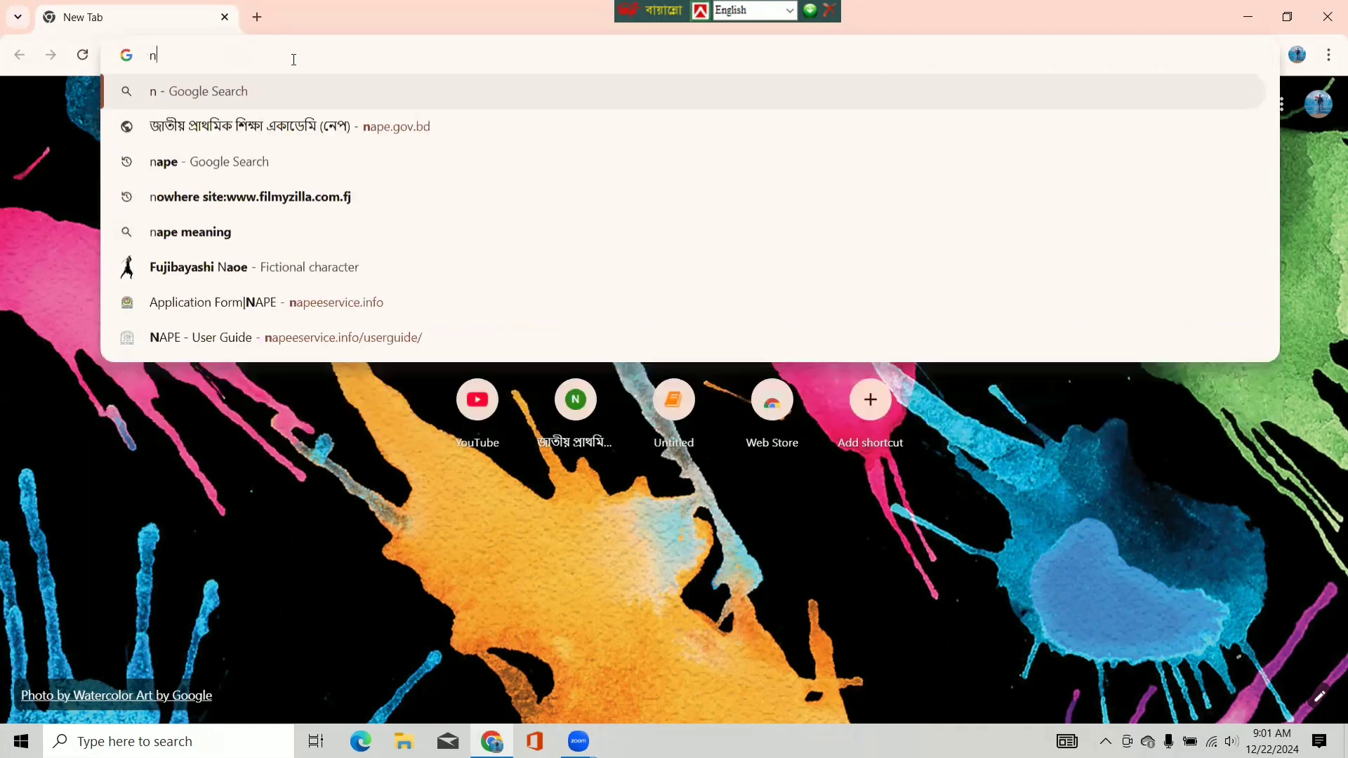
pyautogui.write('ape.gov.bd')
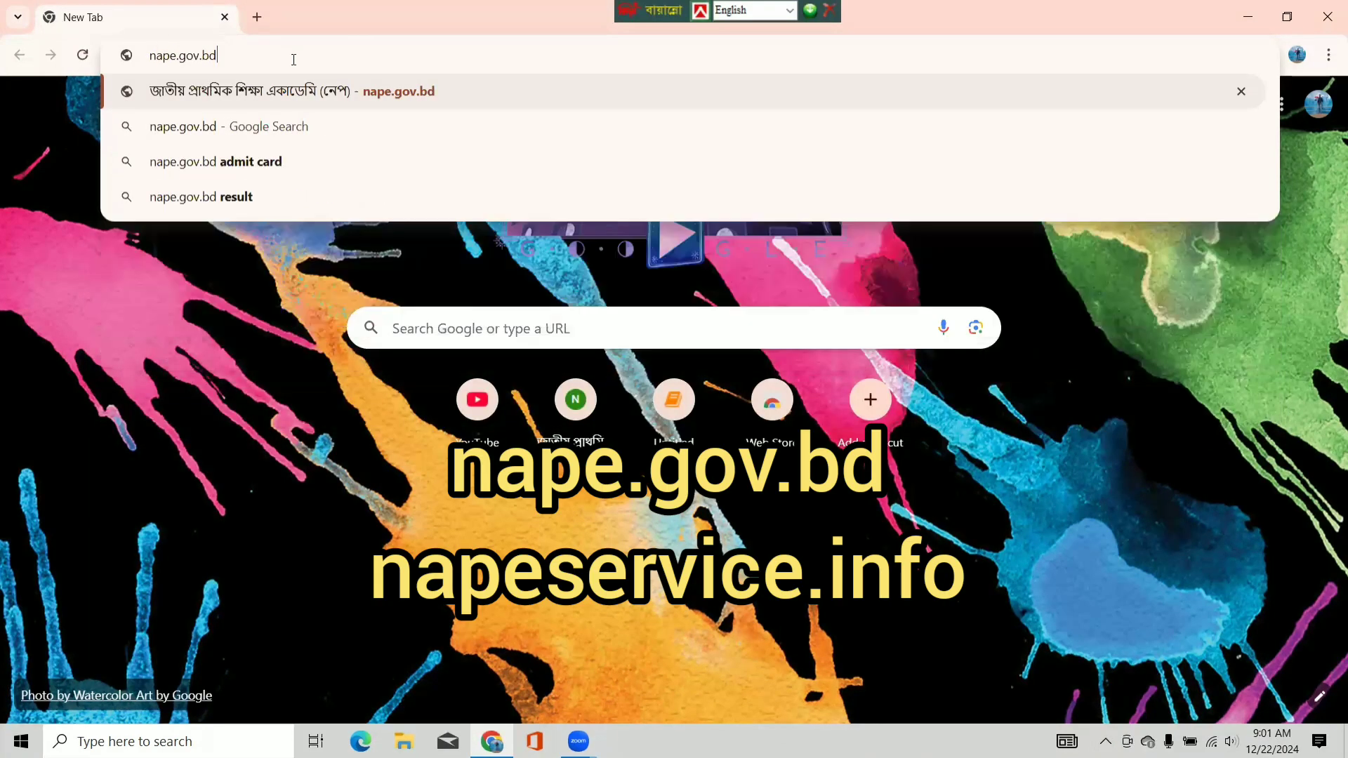
pyautogui.press('Return')
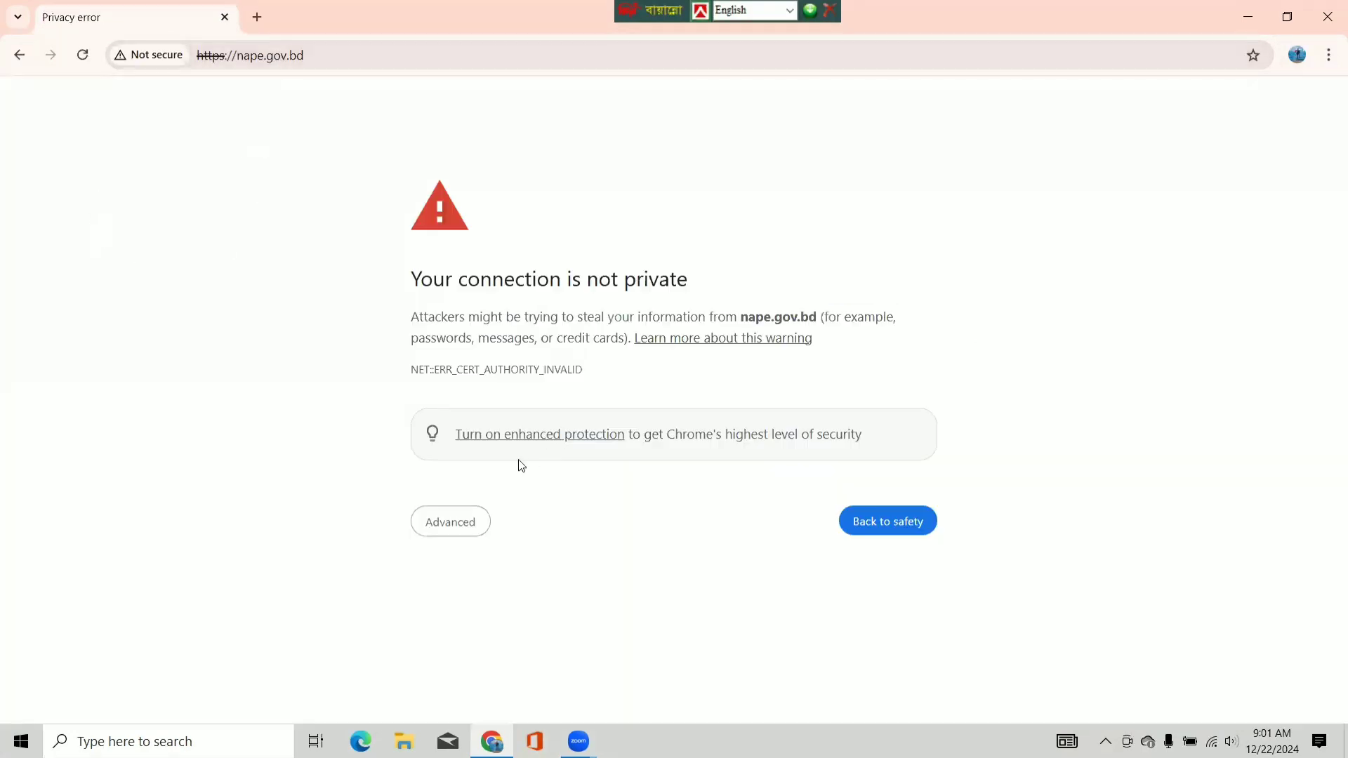
pyautogui.click(447, 536)
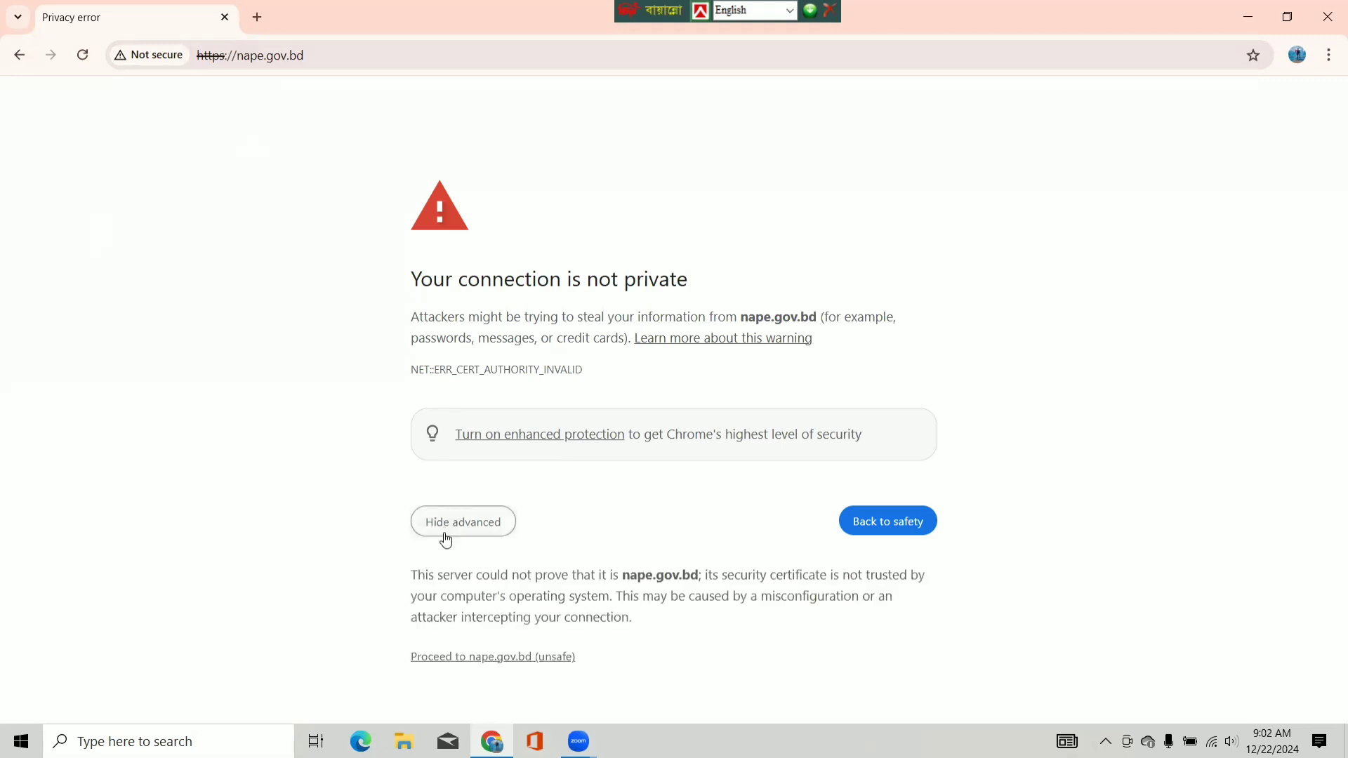
pyautogui.click(489, 664)
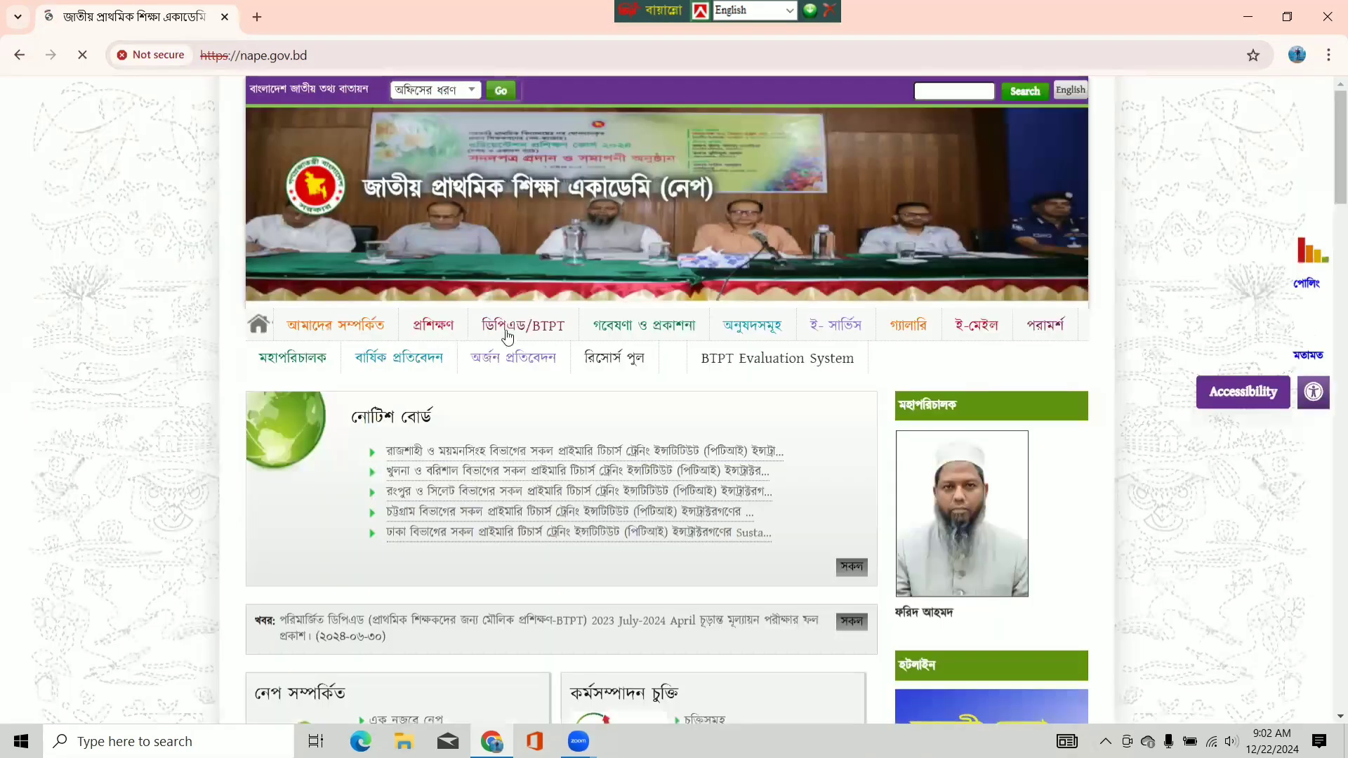
# - Open the BTPT/বিটিপিটি রেজিস্ট্রেশন page from the ডিপিএড/BTPT menu
pyautogui.moveTo(525, 324)
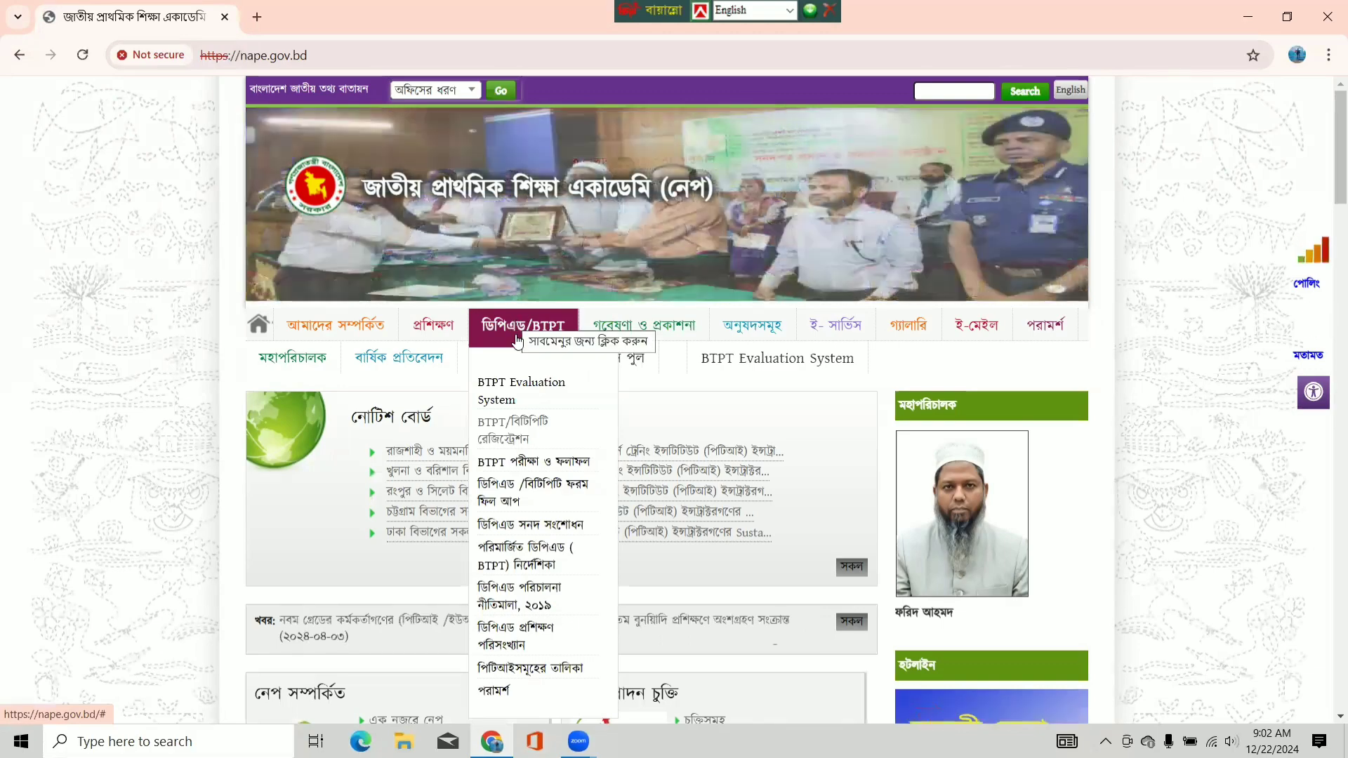
pyautogui.click(528, 429)
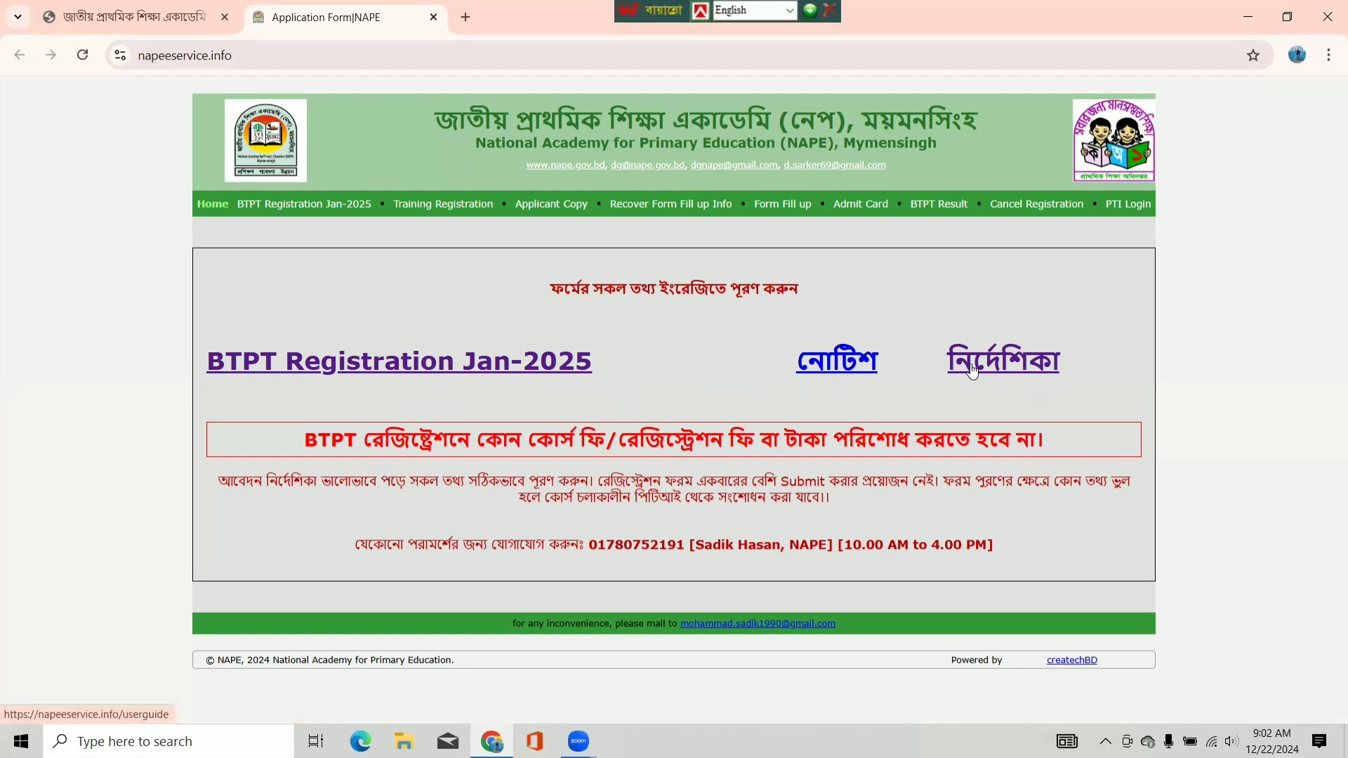
# - Read through the নির্দেশিকা user guide and follow its napeeservice.info link
pyautogui.click(1000, 362)
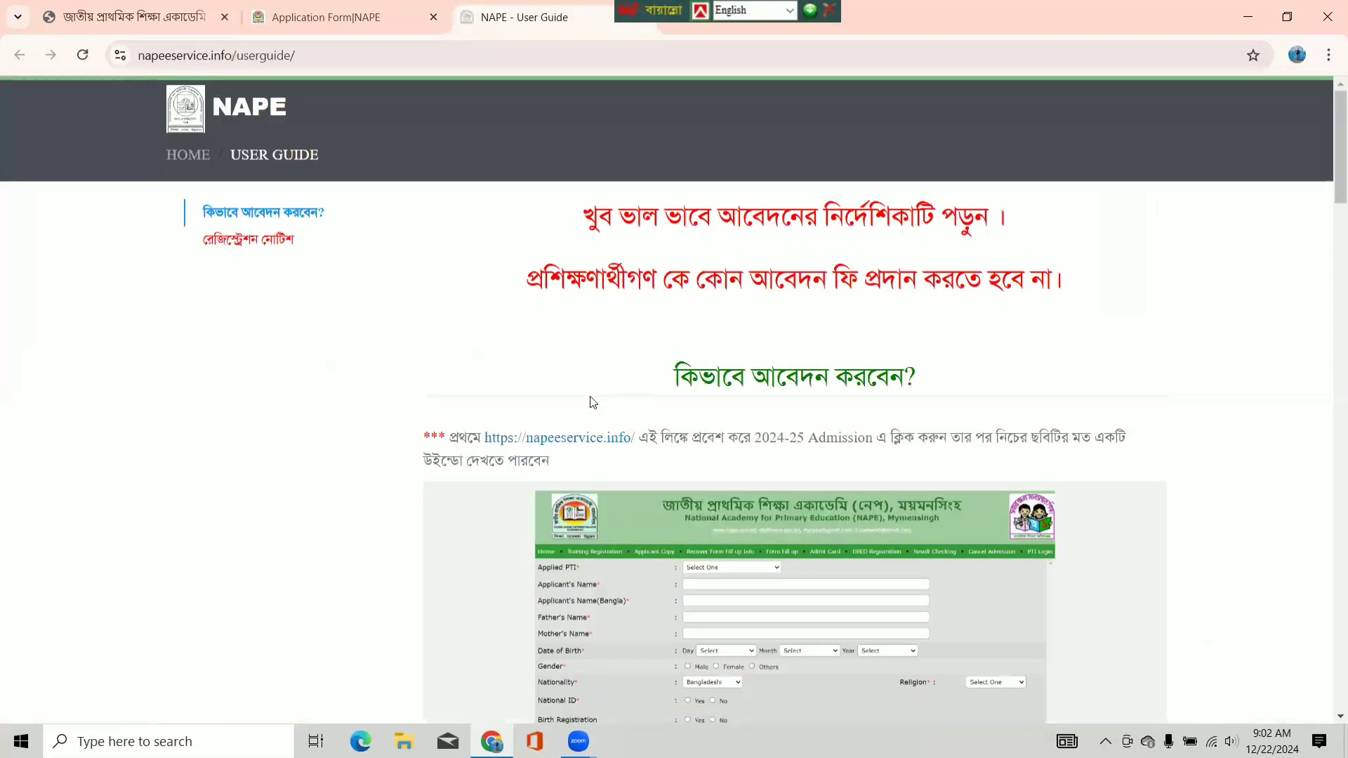
pyautogui.scroll(-7, 882, 410)
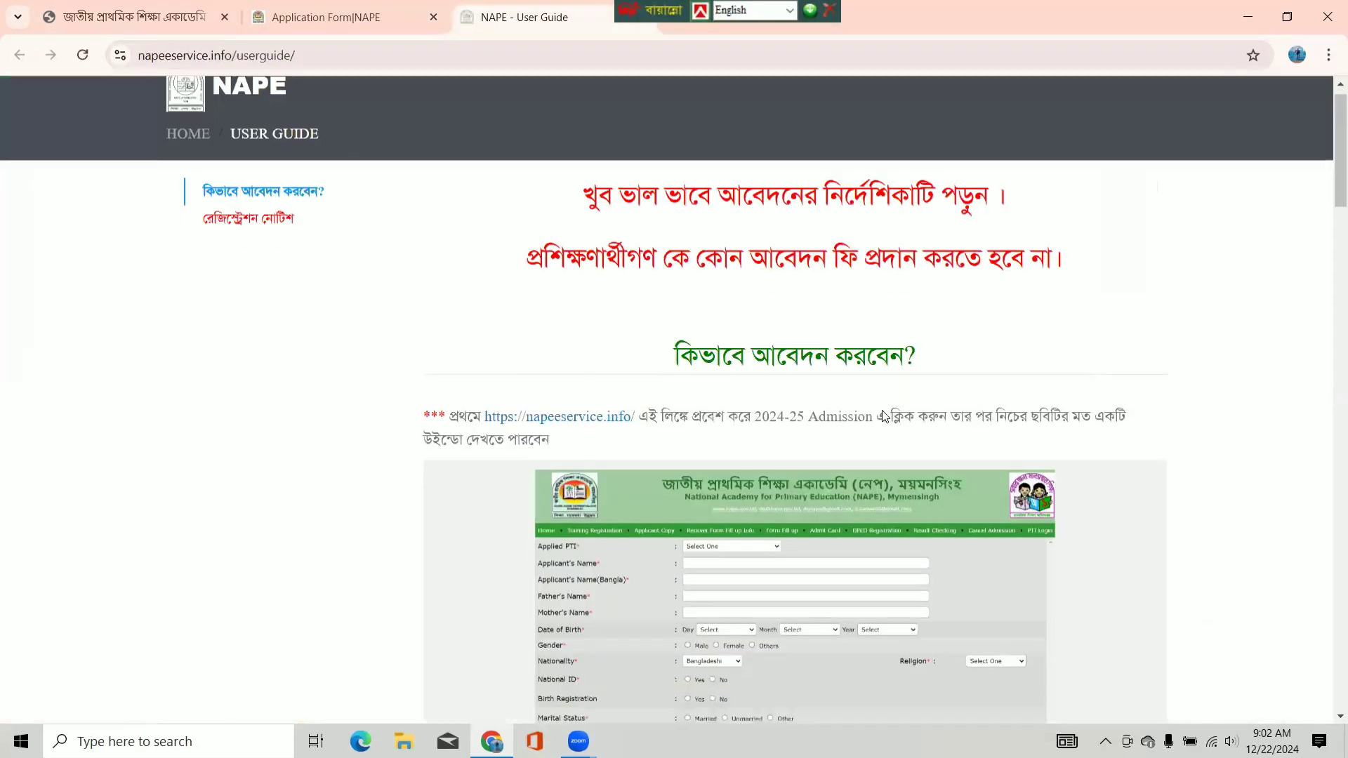
pyautogui.scroll(-8, 883, 413)
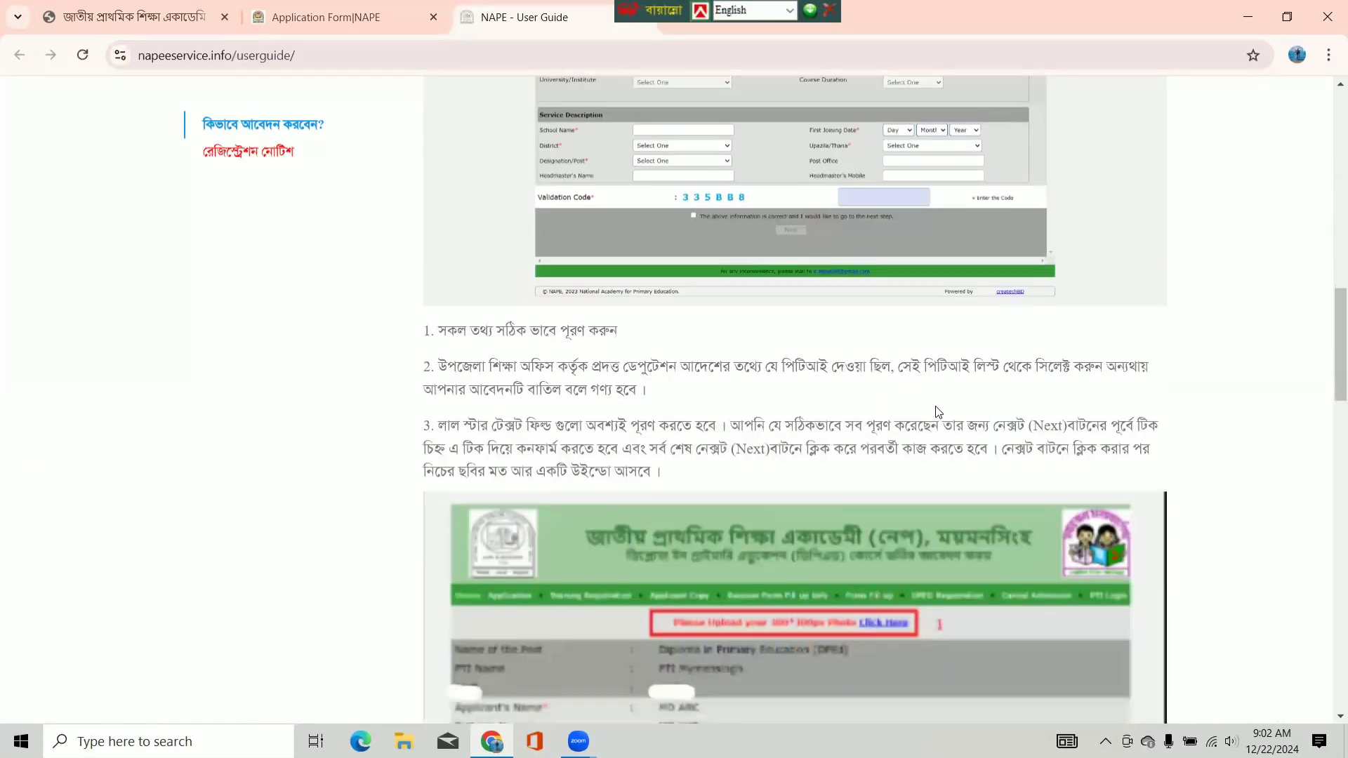
pyautogui.moveTo(1333, 314); pyautogui.dragTo(1268, 179)
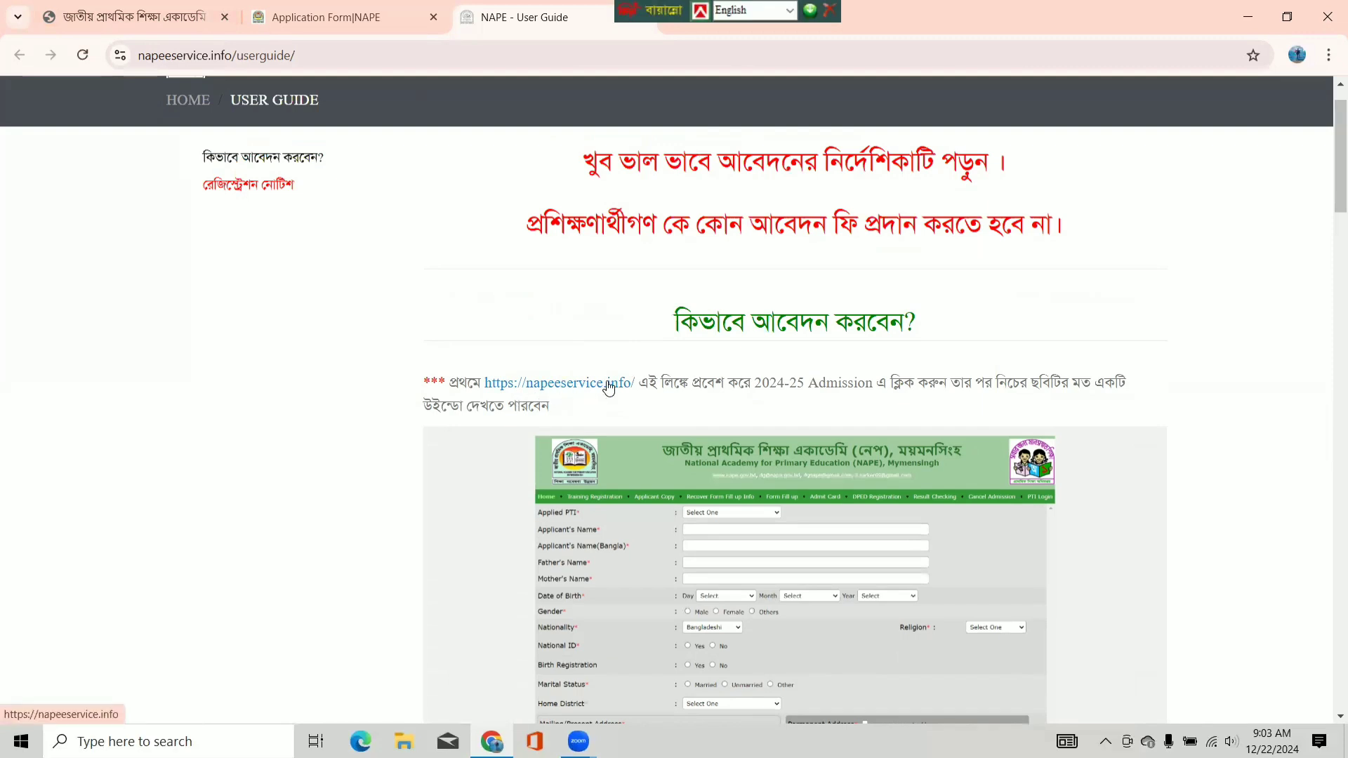
pyautogui.click(608, 388)
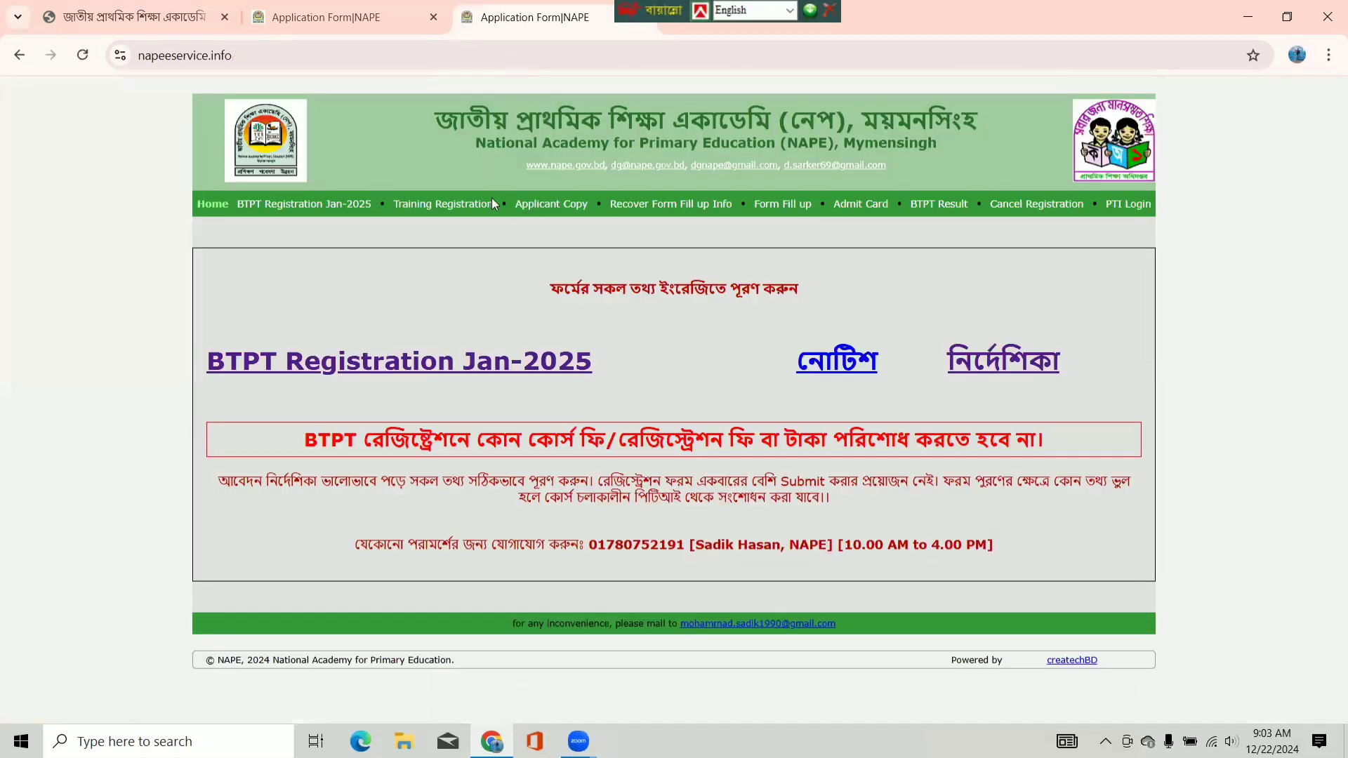
# - Open the BTPT Registration Jan-2025 form from the earlier portal tab and close the NAPE home tab
pyautogui.click(338, 23)
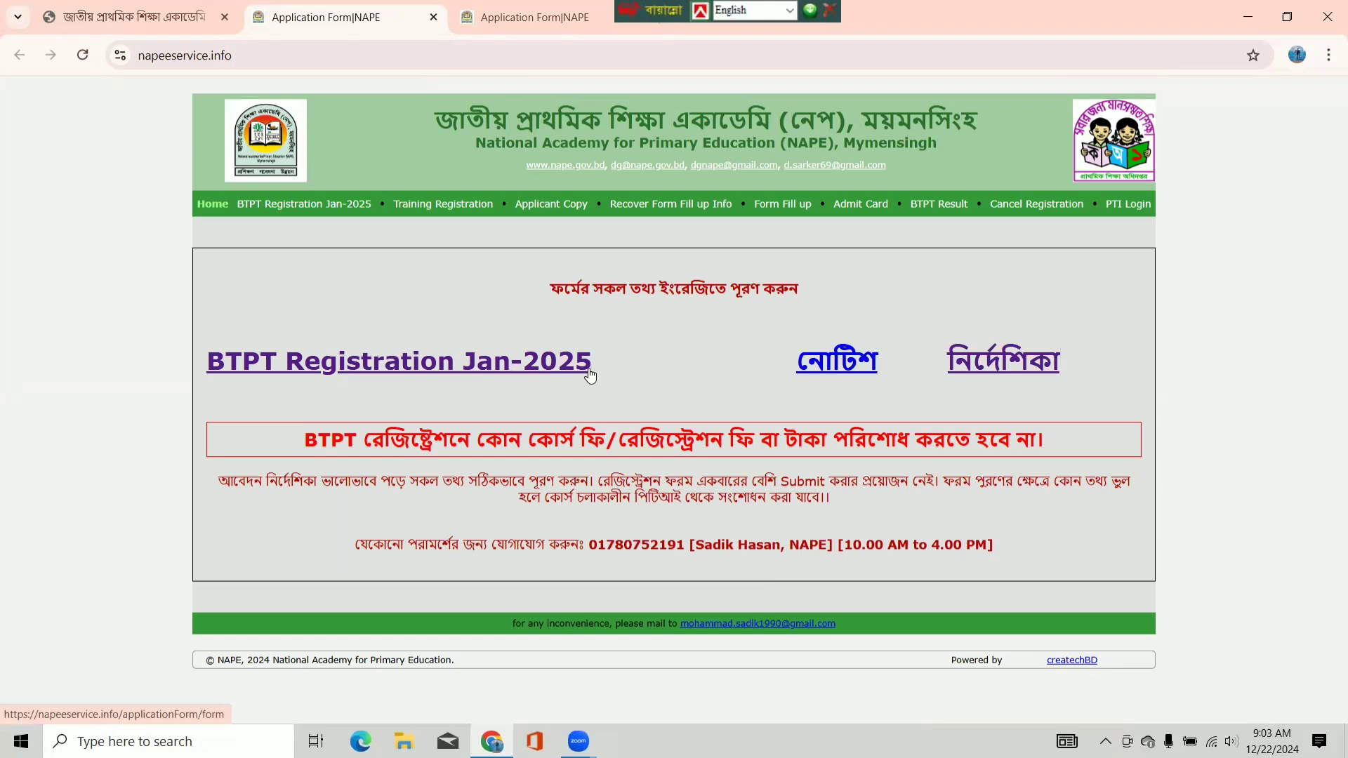
pyautogui.click(399, 370)
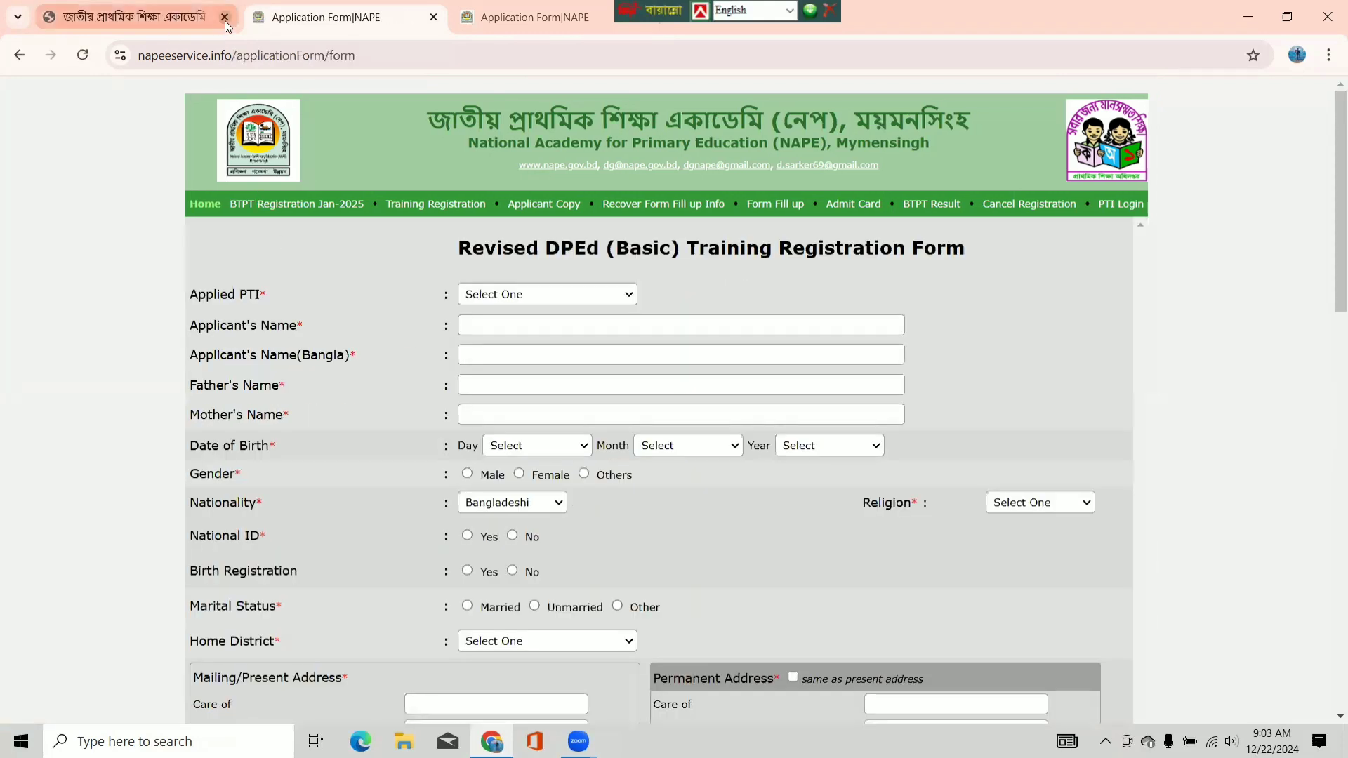
pyautogui.click(224, 17)
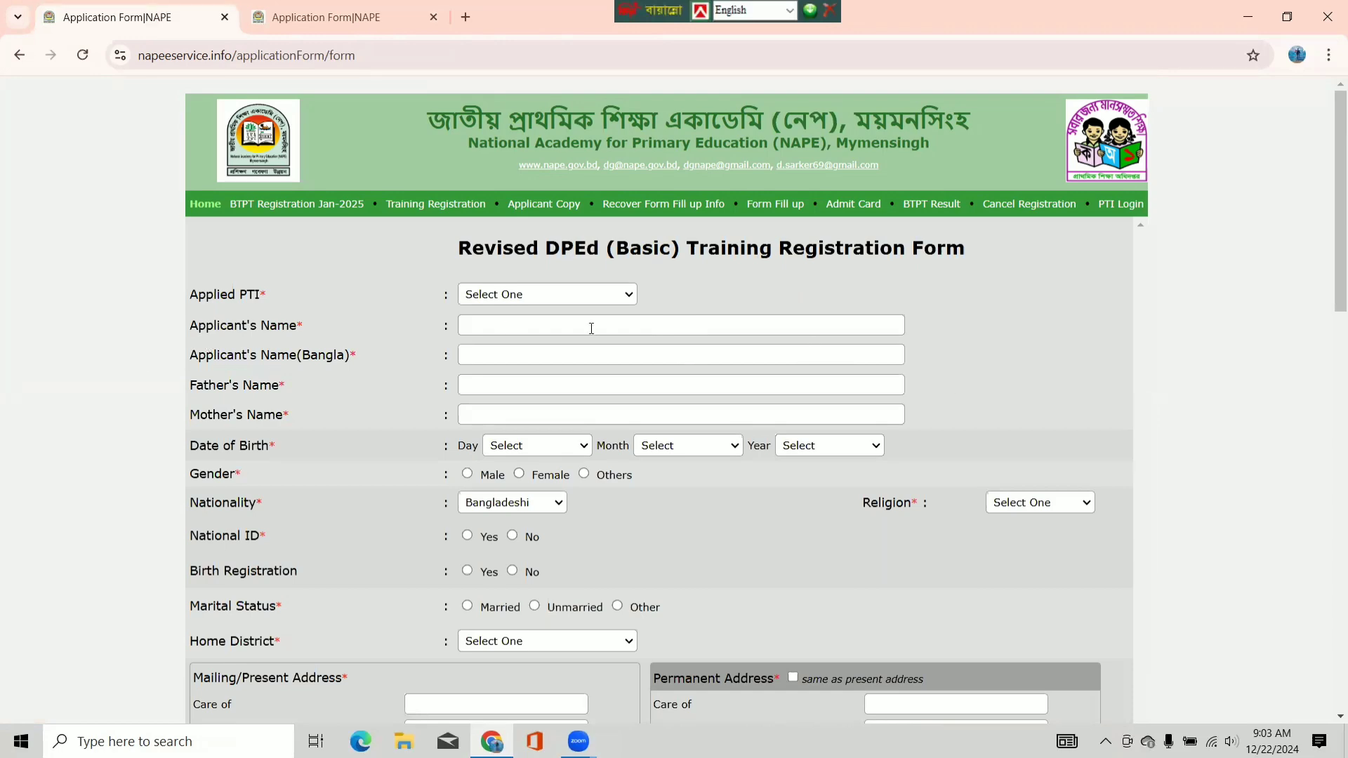
pyautogui.scroll(-15, 675, 441)
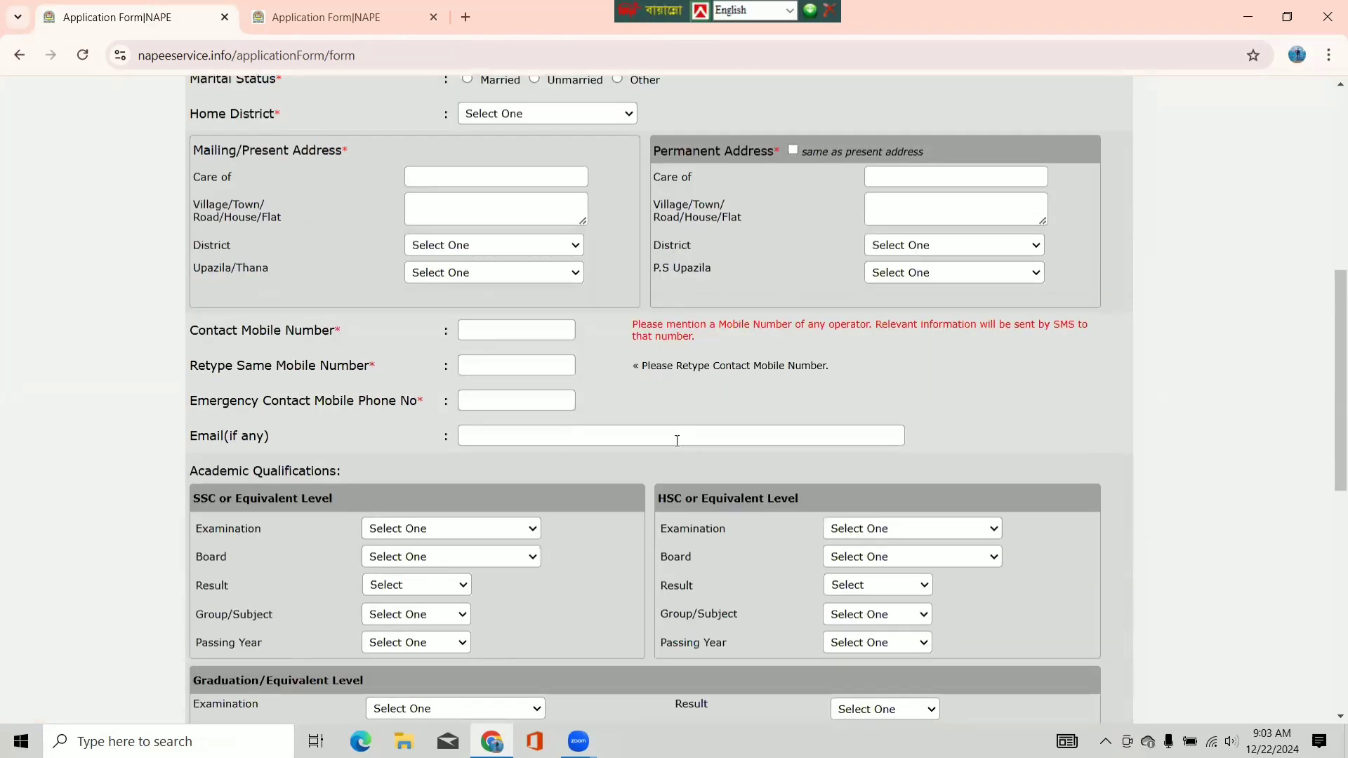
pyautogui.scroll(-3, 675, 441)
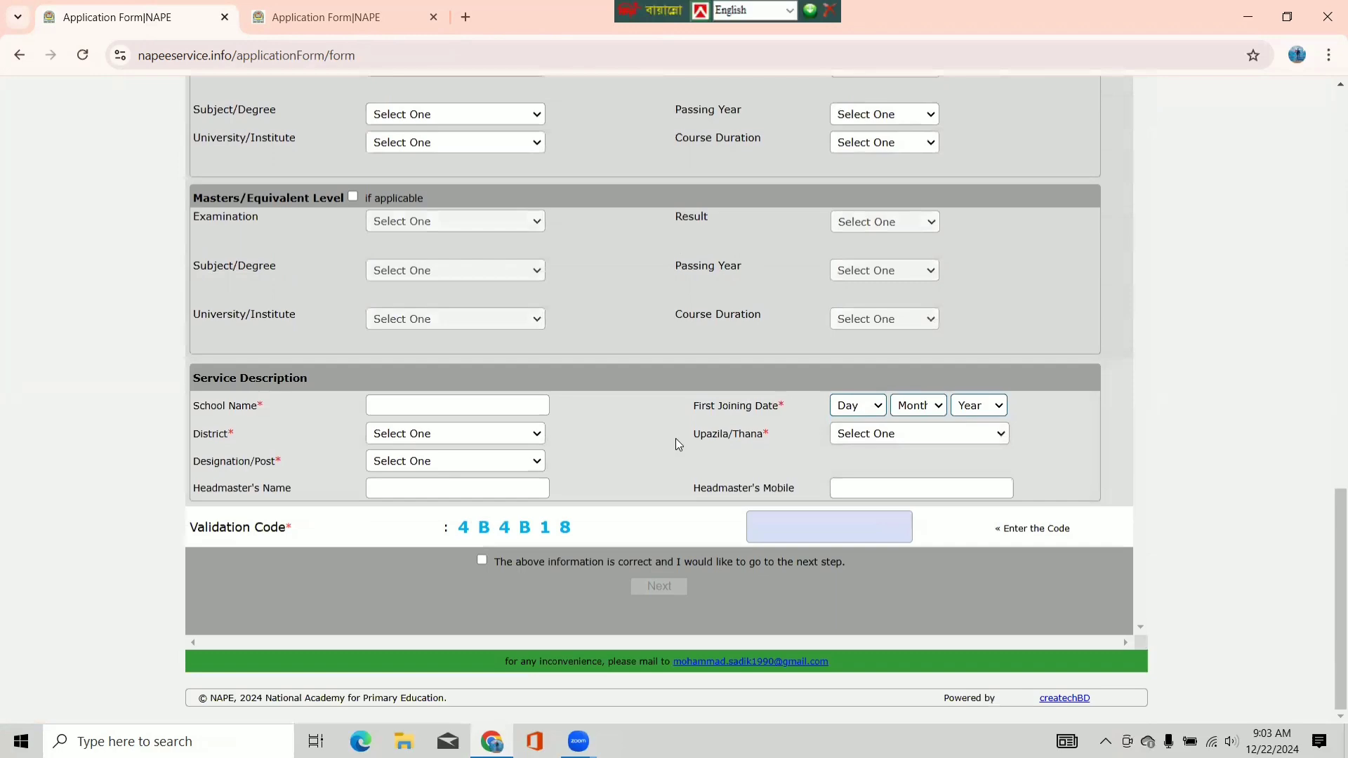
pyautogui.scroll(5, 675, 441)
pyautogui.scroll(5, 678, 444)
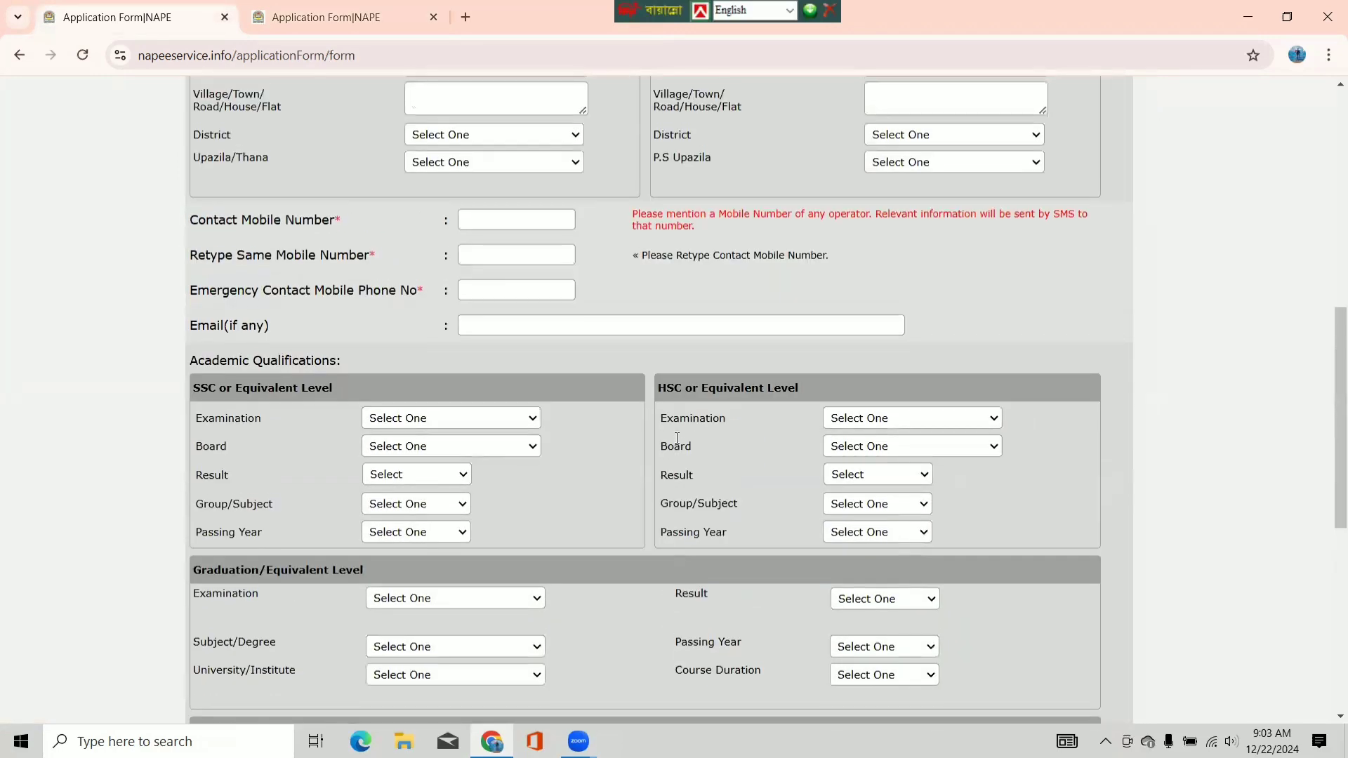
pyautogui.scroll(7, 675, 438)
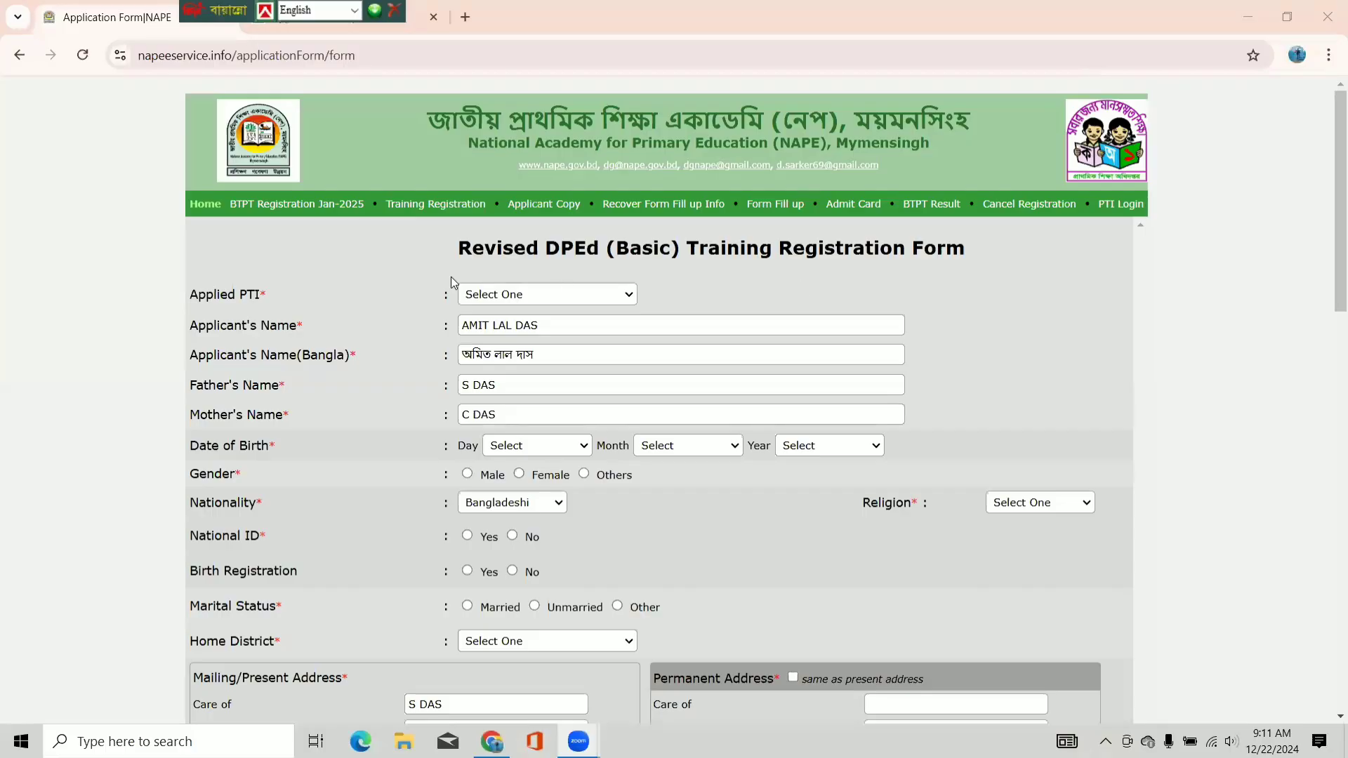
# - Set Applied PTI to PTI Sylhet and review the applicant's and parents' name entries
pyautogui.click(535, 295)
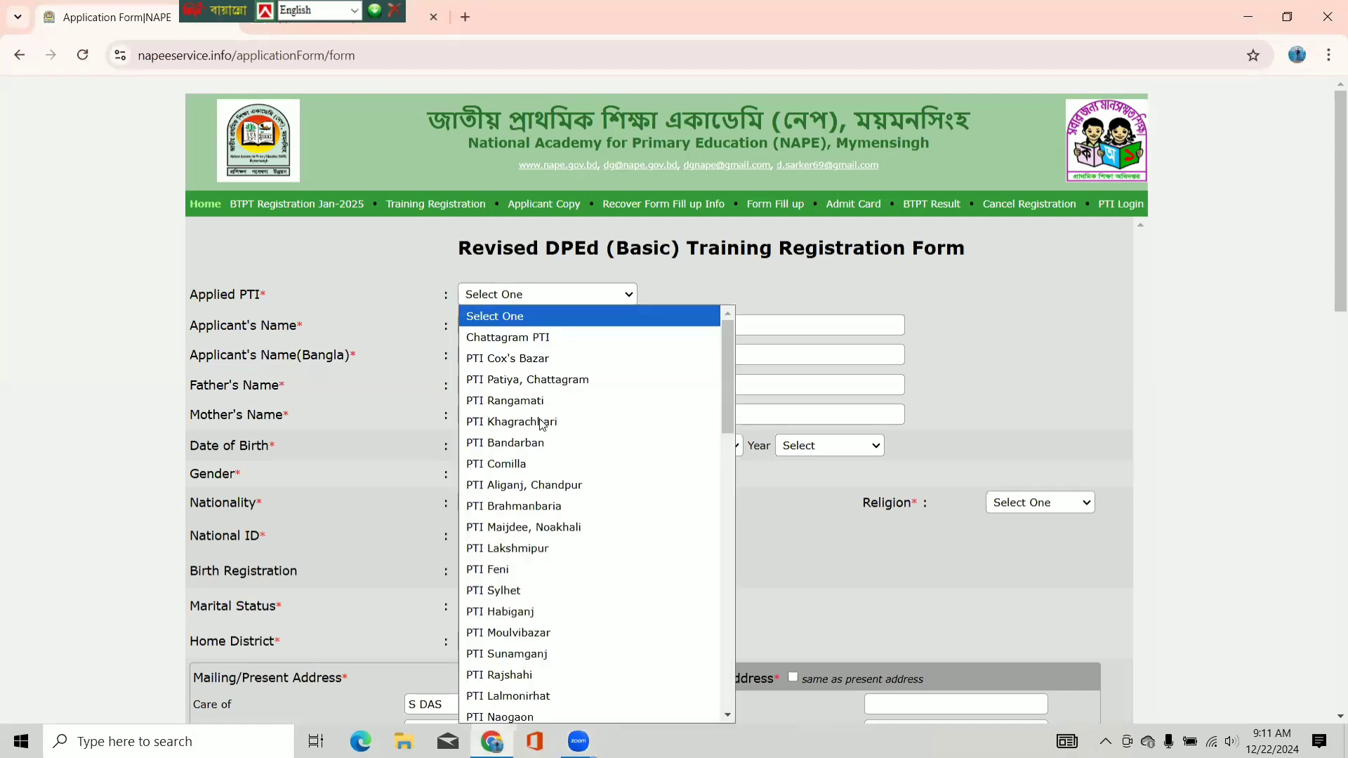
pyautogui.click(520, 593)
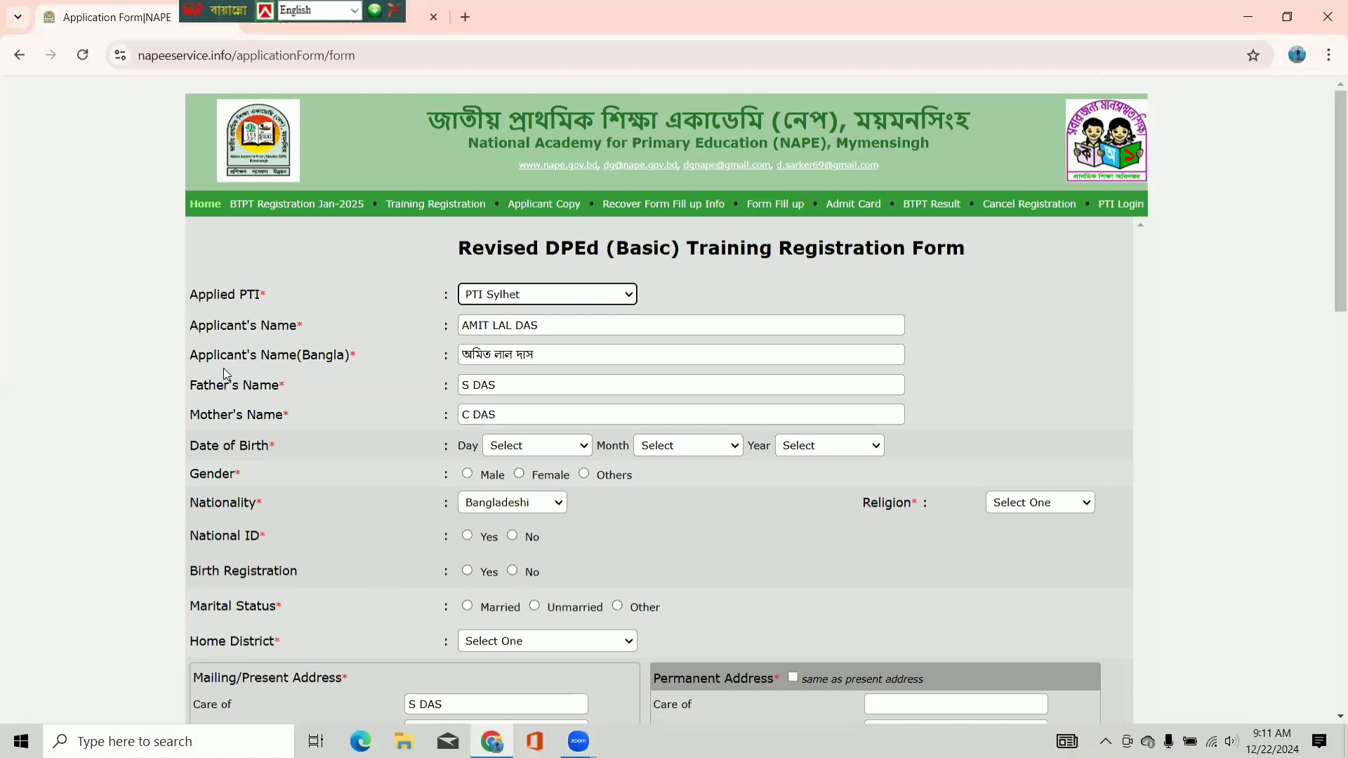
pyautogui.click(548, 325)
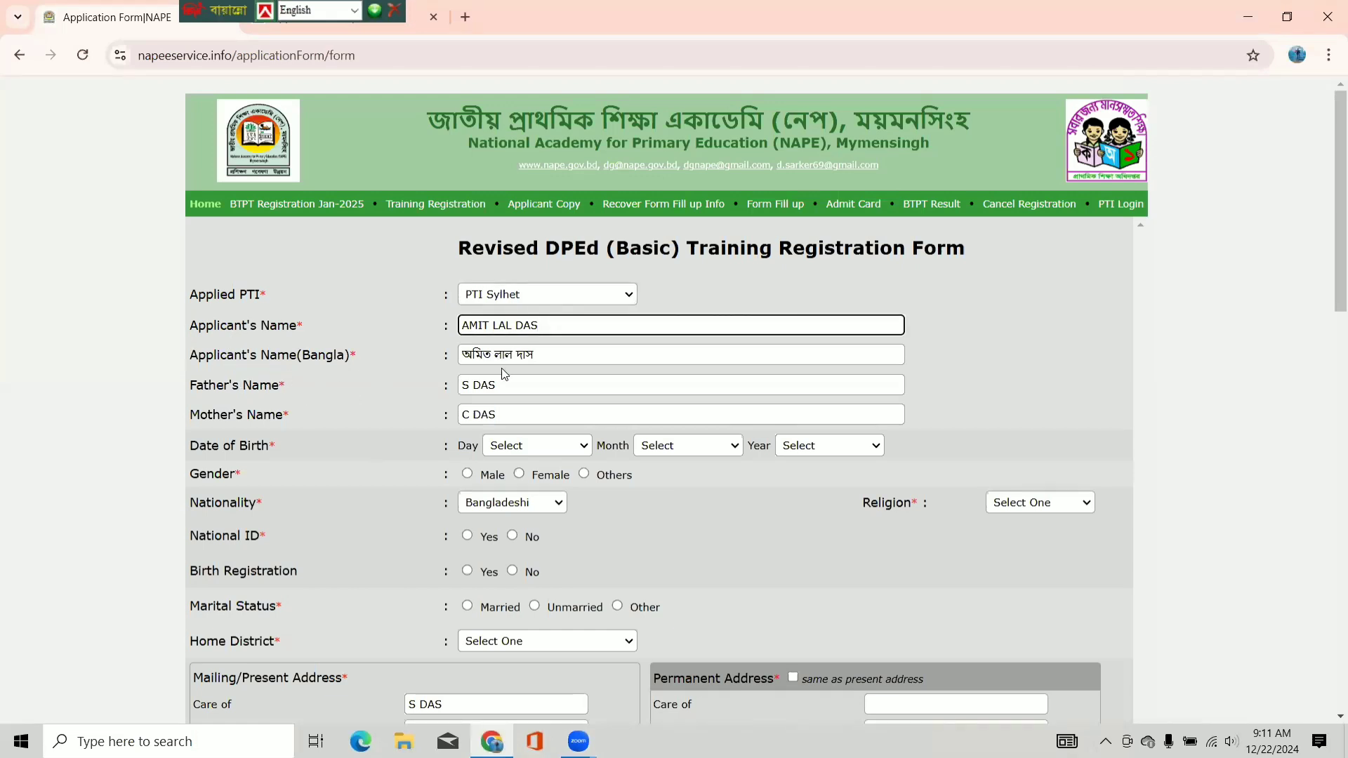
pyautogui.click(550, 360)
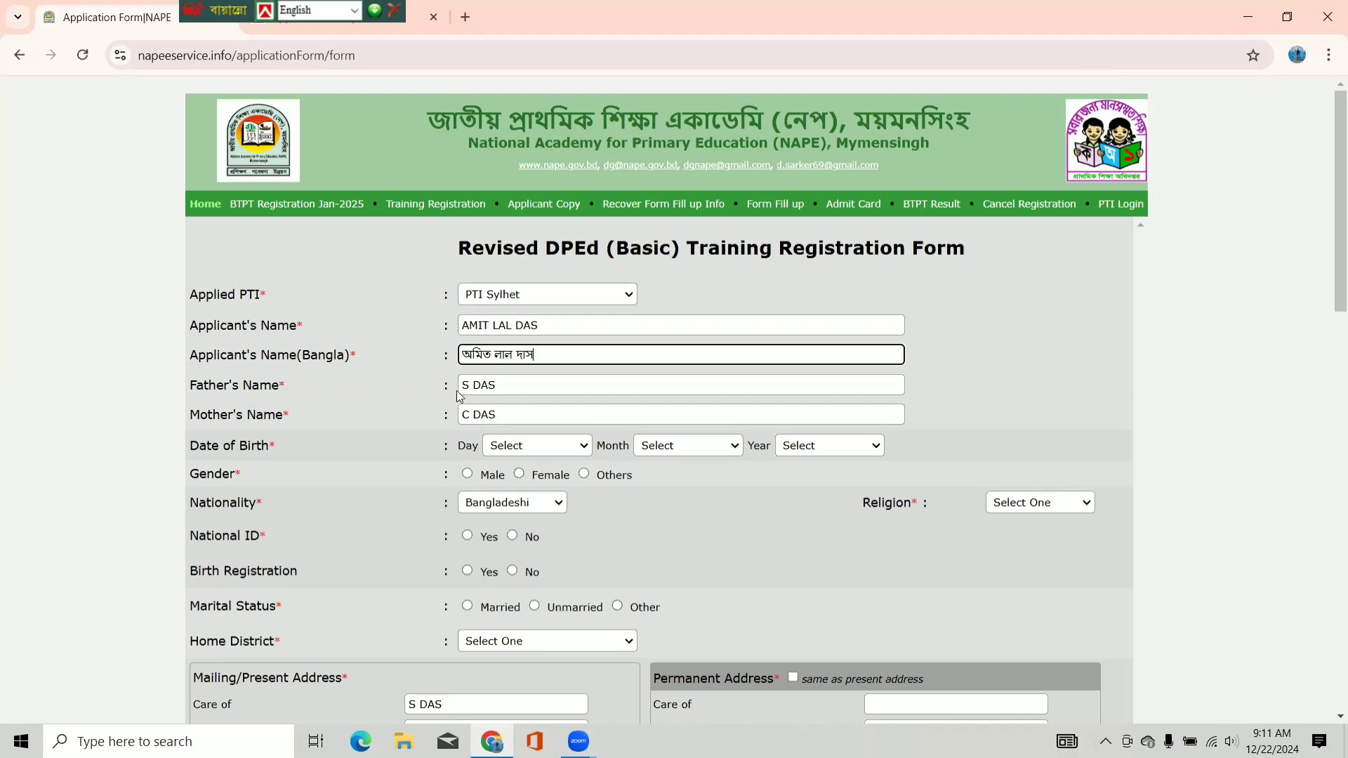
pyautogui.click(518, 385)
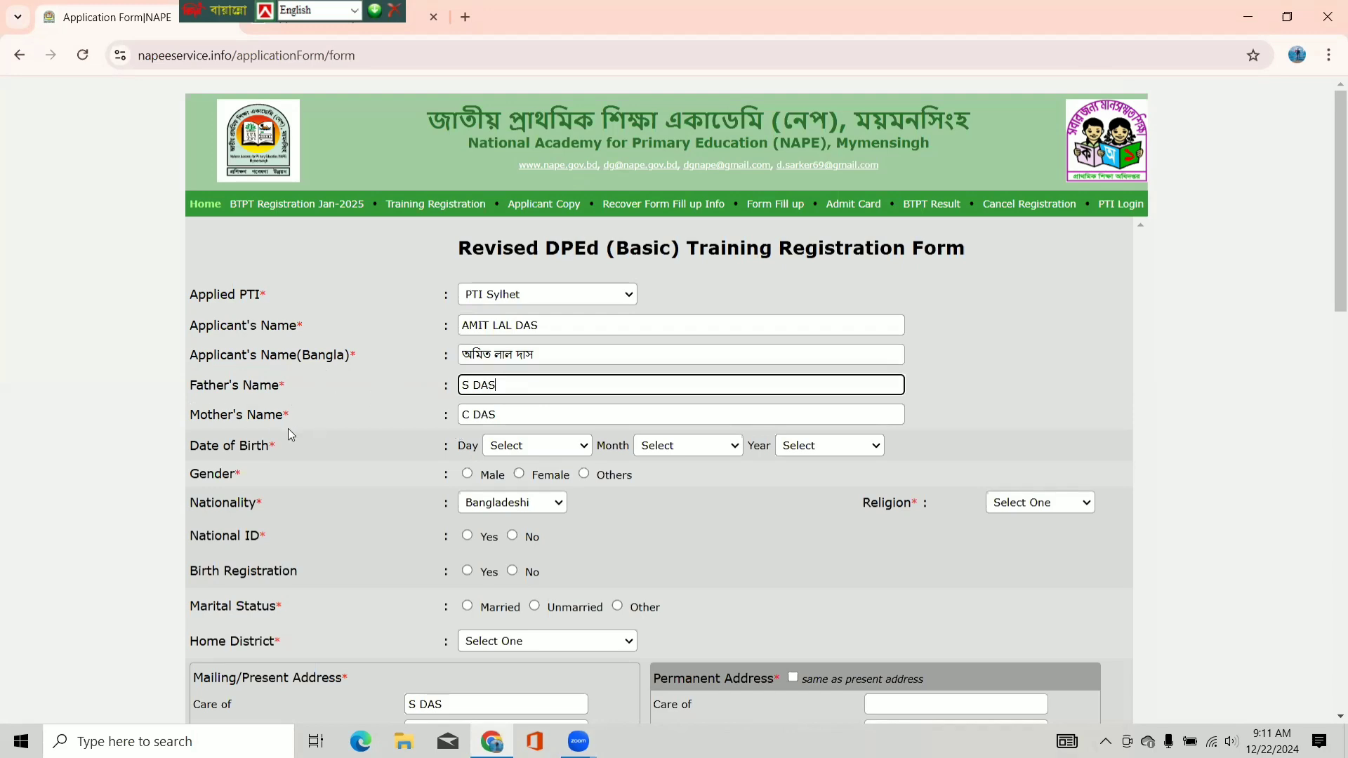
pyautogui.click(512, 408)
pyautogui.scroll(-3, 285, 329)
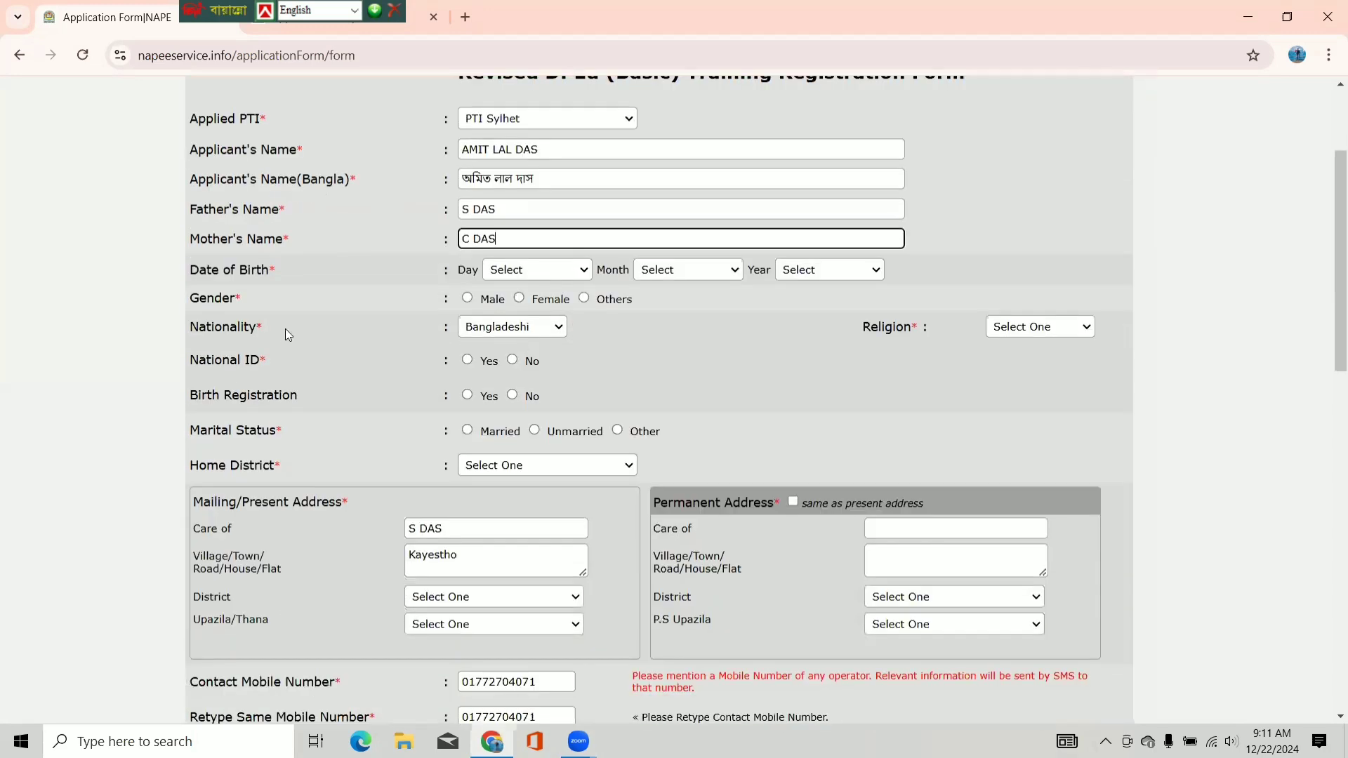
pyautogui.click(581, 275)
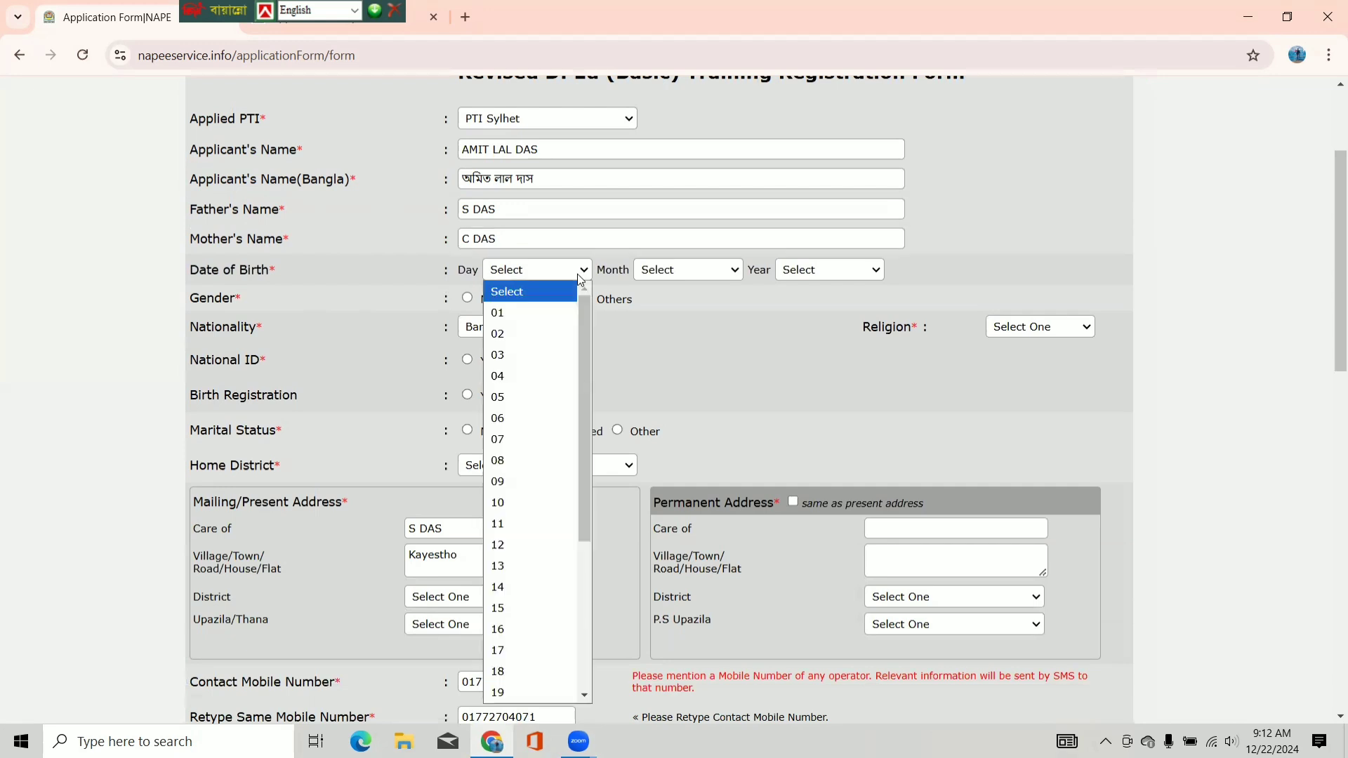
pyautogui.click(503, 503)
pyautogui.click(724, 273)
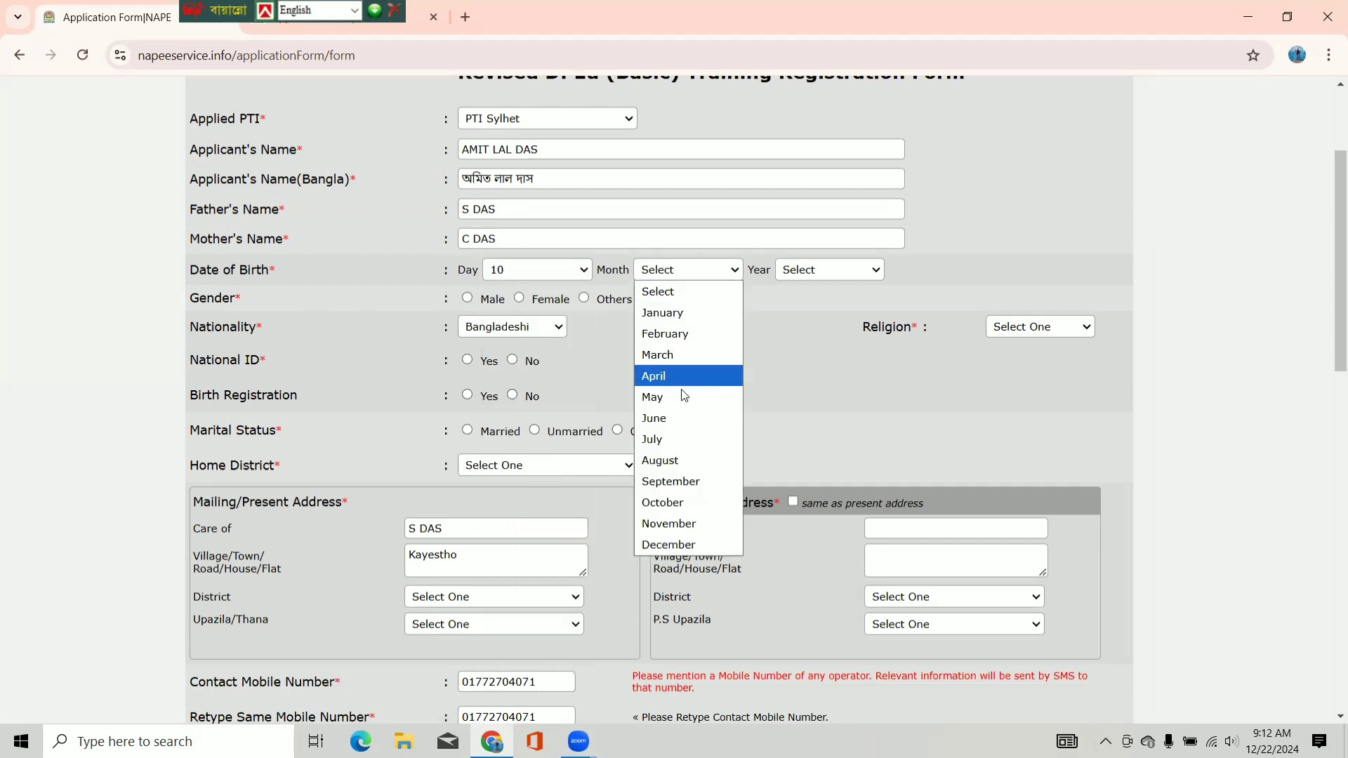
pyautogui.click(667, 439)
pyautogui.click(790, 267)
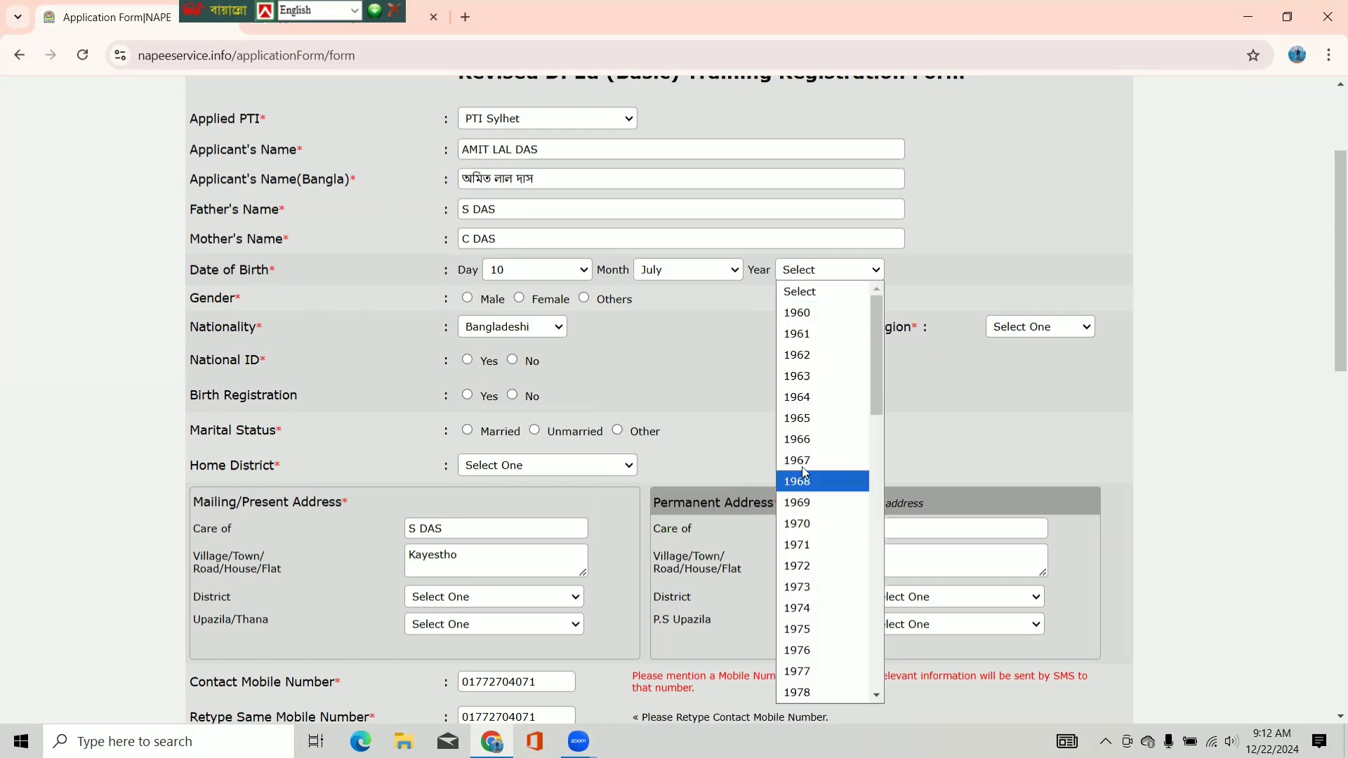
pyautogui.scroll(-5, 804, 471)
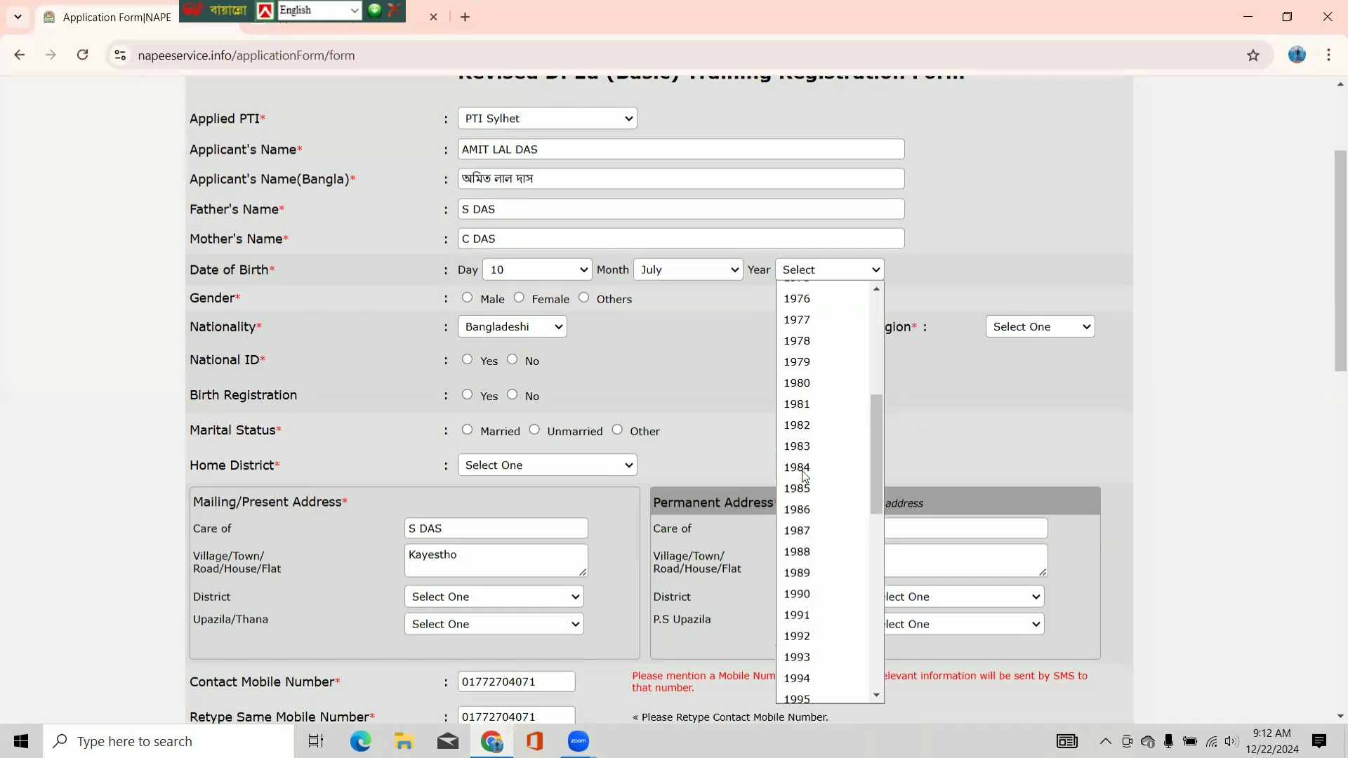
pyautogui.scroll(-3, 828, 639)
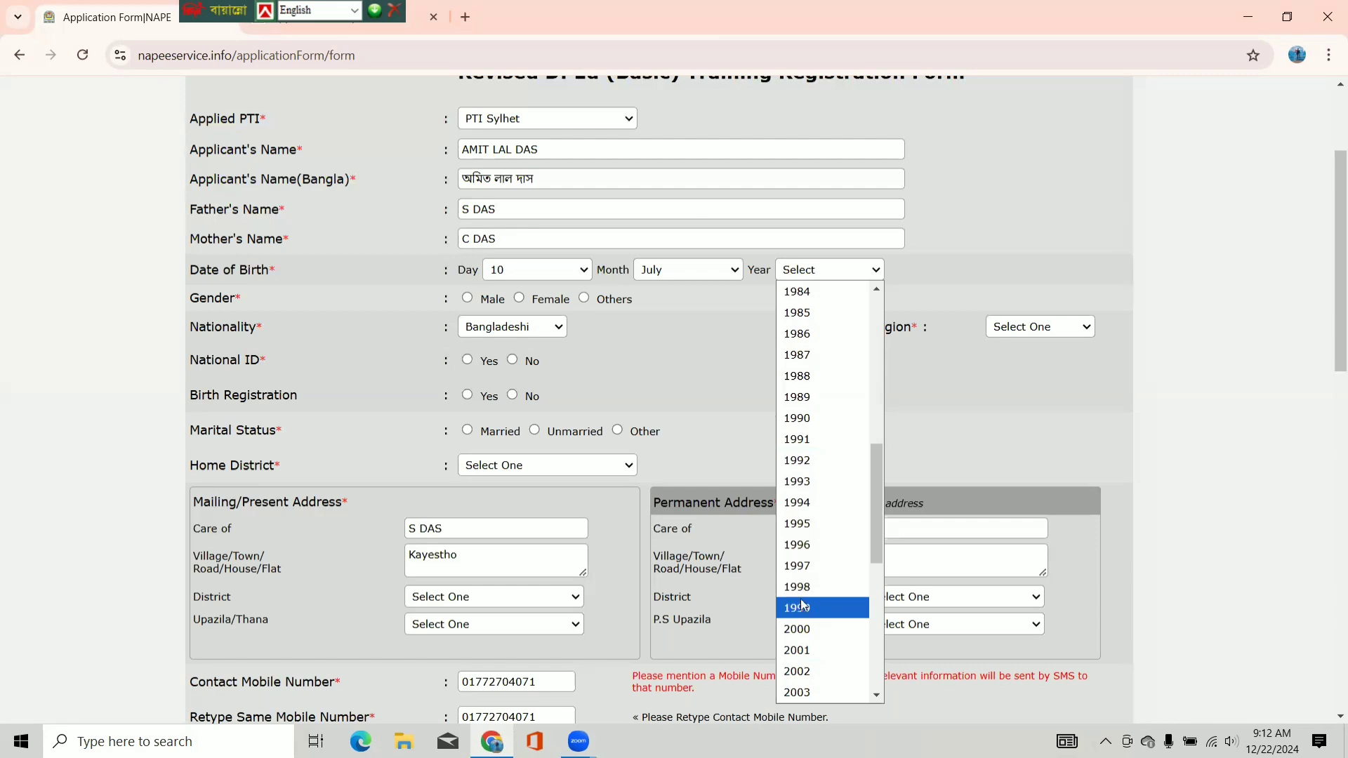
pyautogui.click(801, 549)
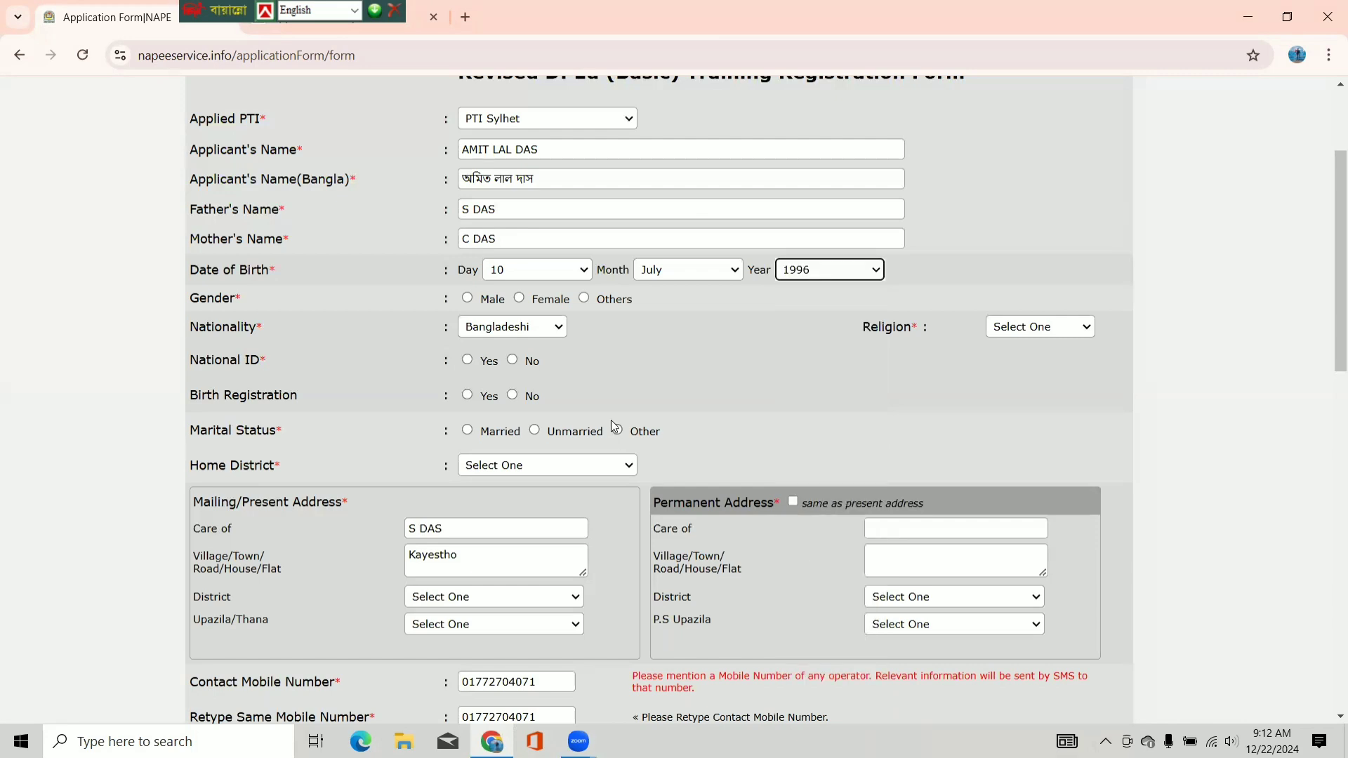
# - Mark gender Male, religion Hinduism, and National ID as Yes
pyautogui.click(467, 297)
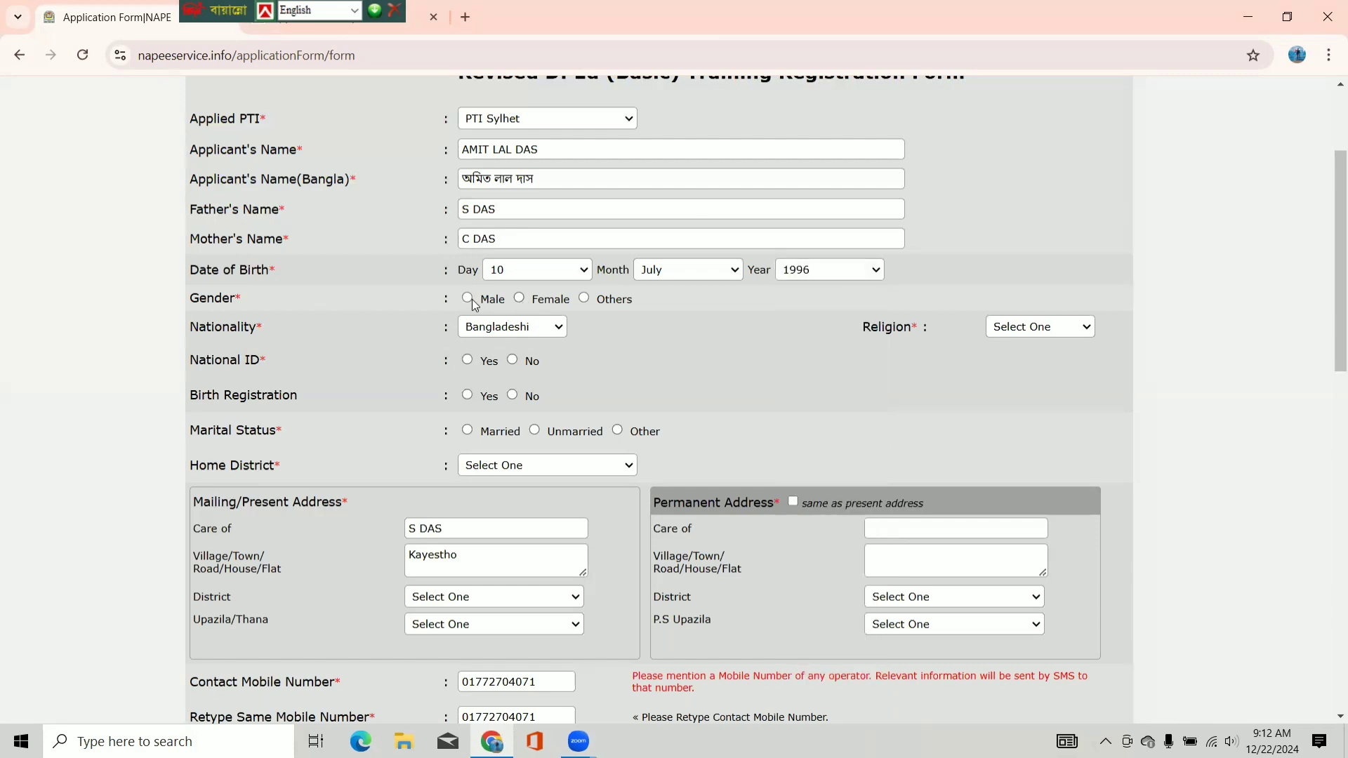
pyautogui.click(1053, 332)
pyautogui.click(1045, 391)
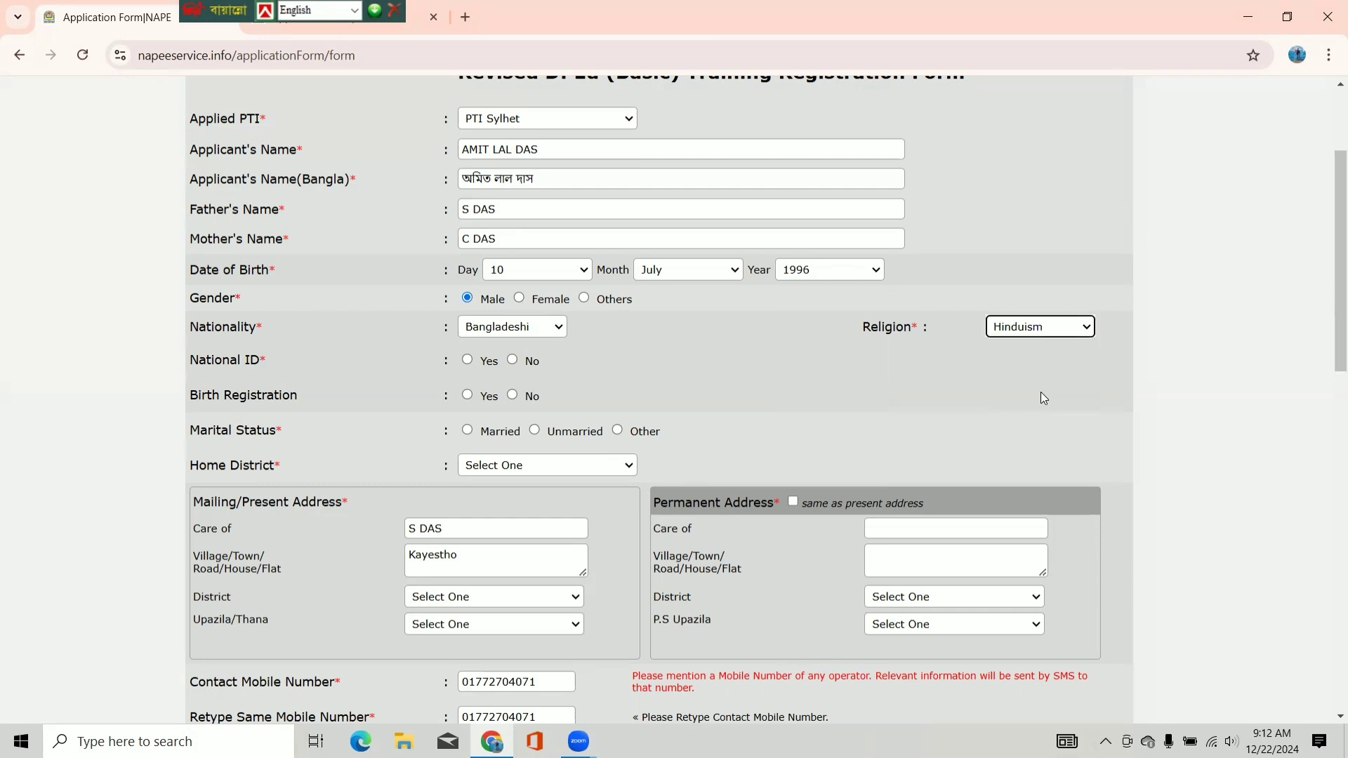
pyautogui.click(468, 360)
pyautogui.click(698, 355)
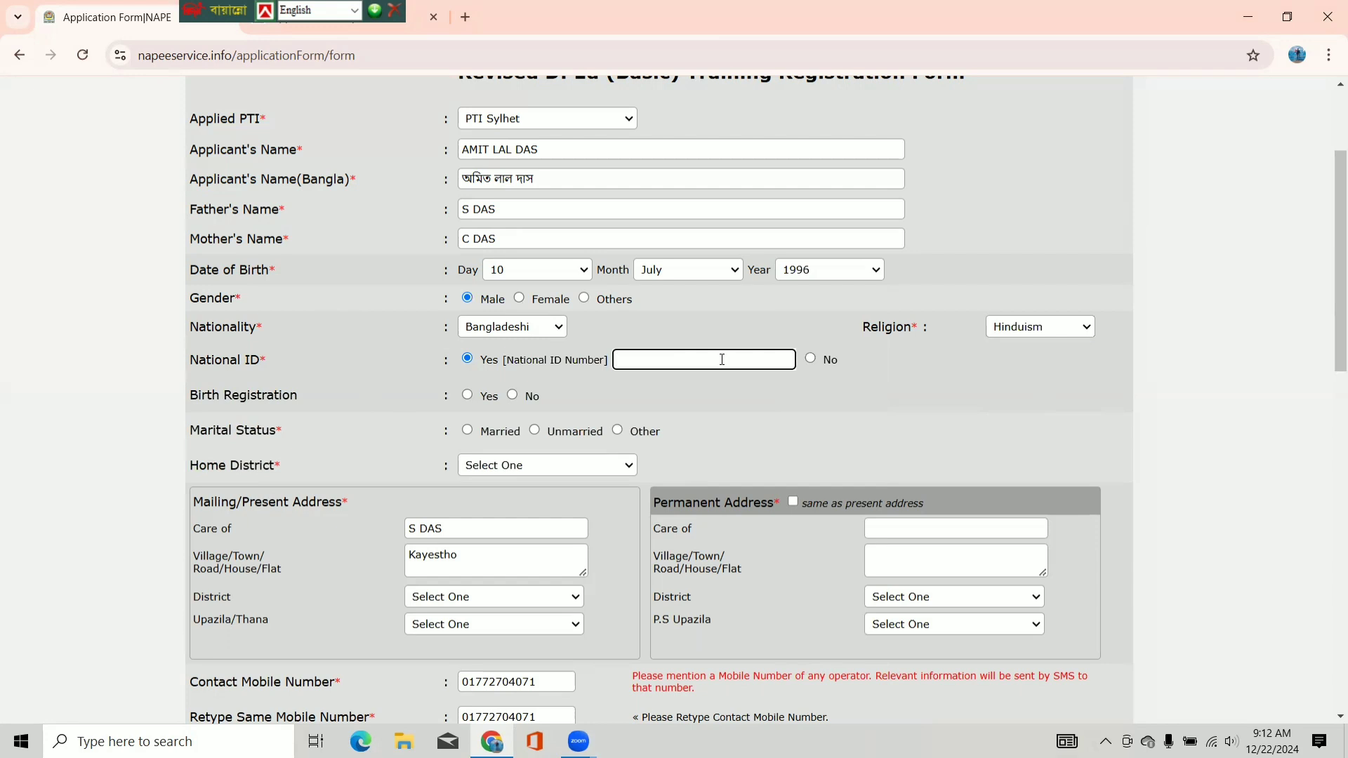
# - Enter the National ID number and answer No for Birth Registration
pyautogui.click(512, 395)
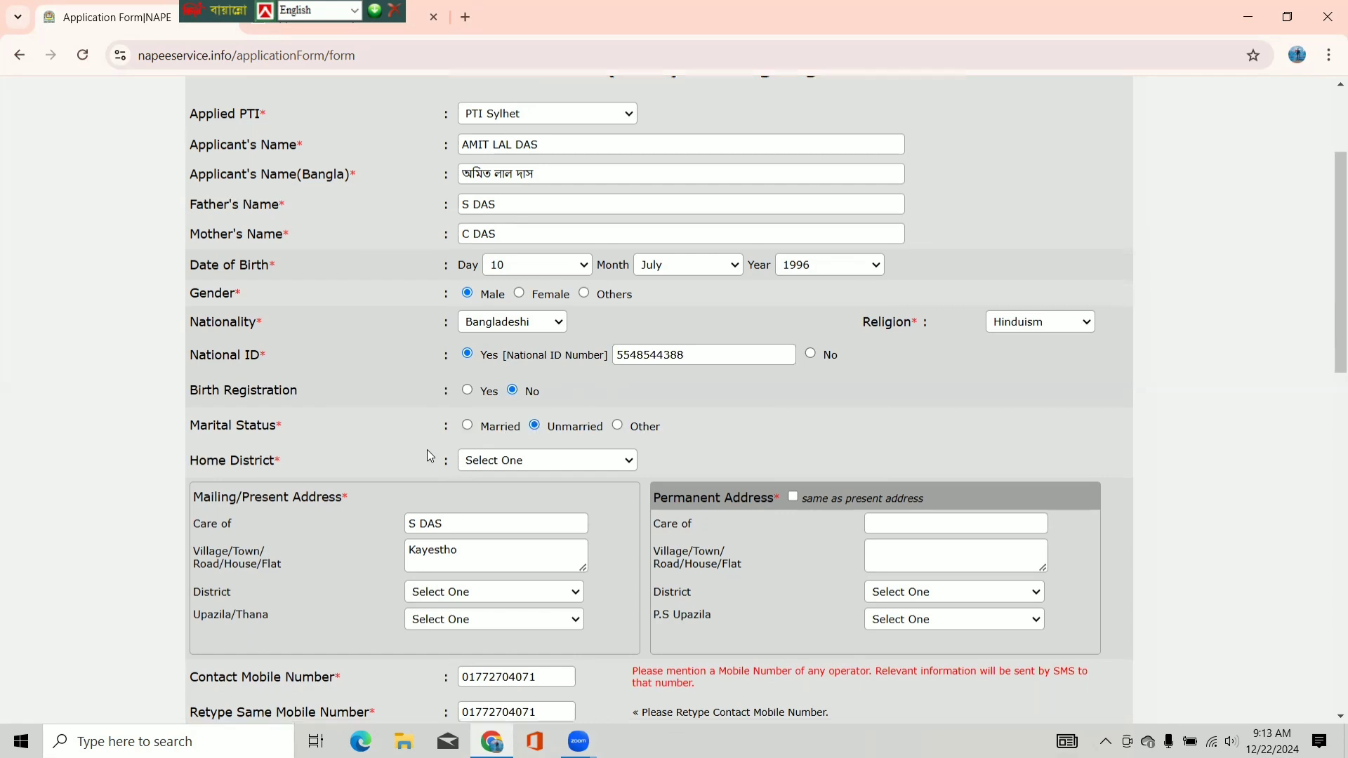
# - Set the Home District to Sylhet
pyautogui.scroll(-1, 528, 402)
pyautogui.click(552, 389)
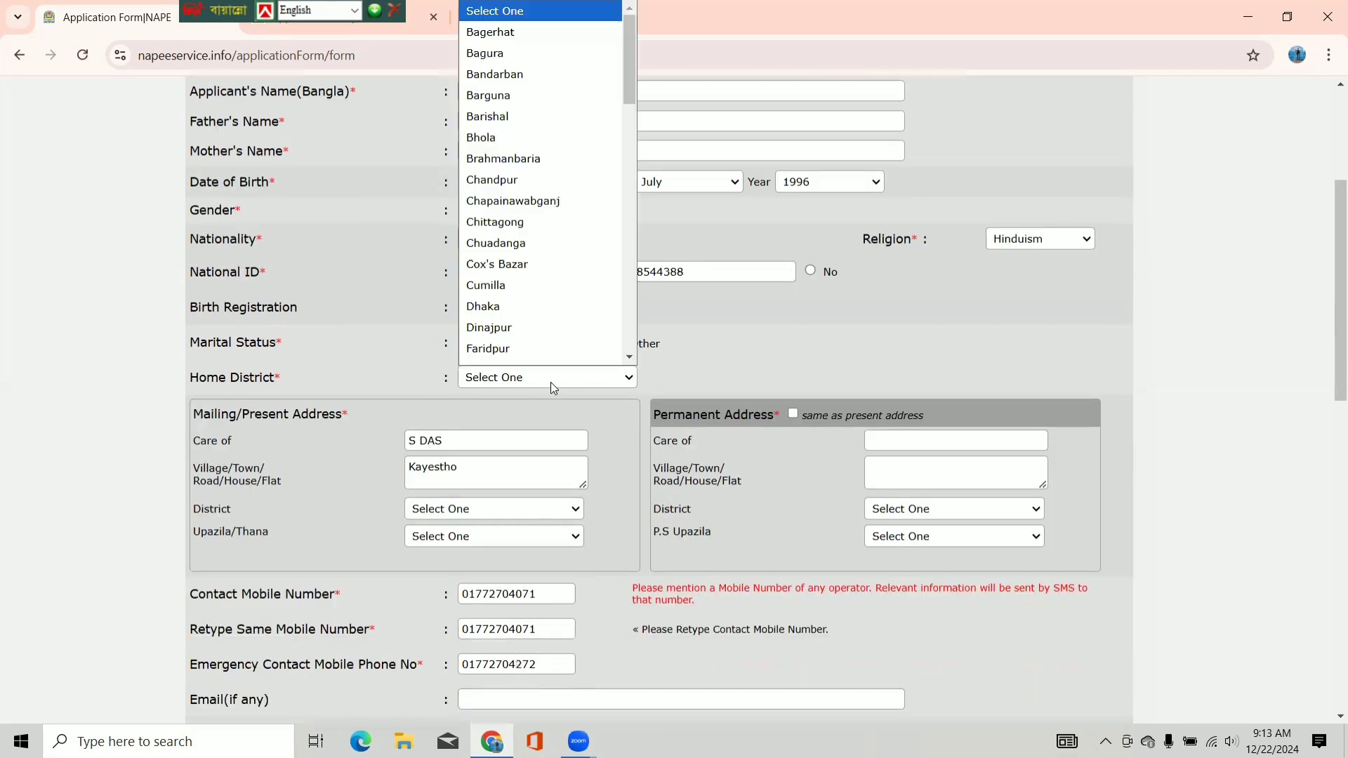
pyautogui.press('s')
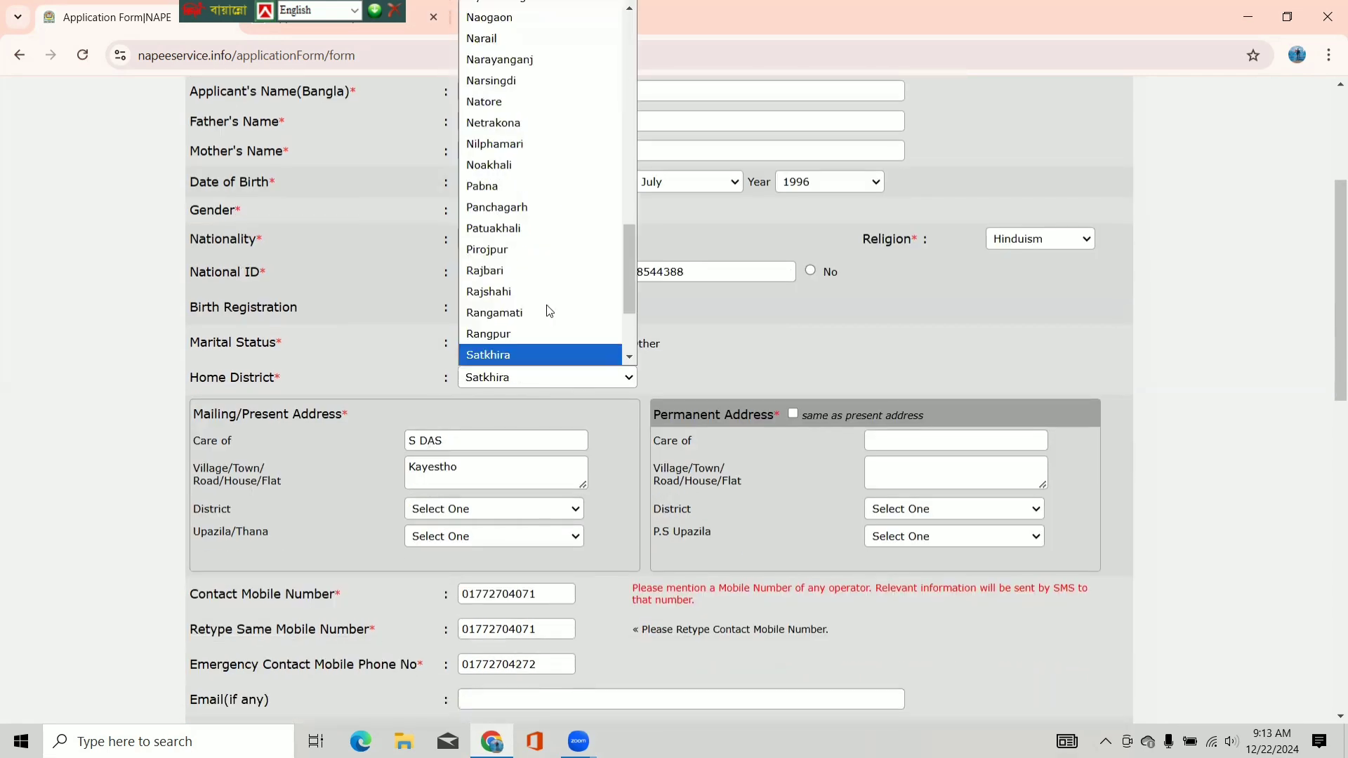
pyautogui.scroll(-2, 532, 323)
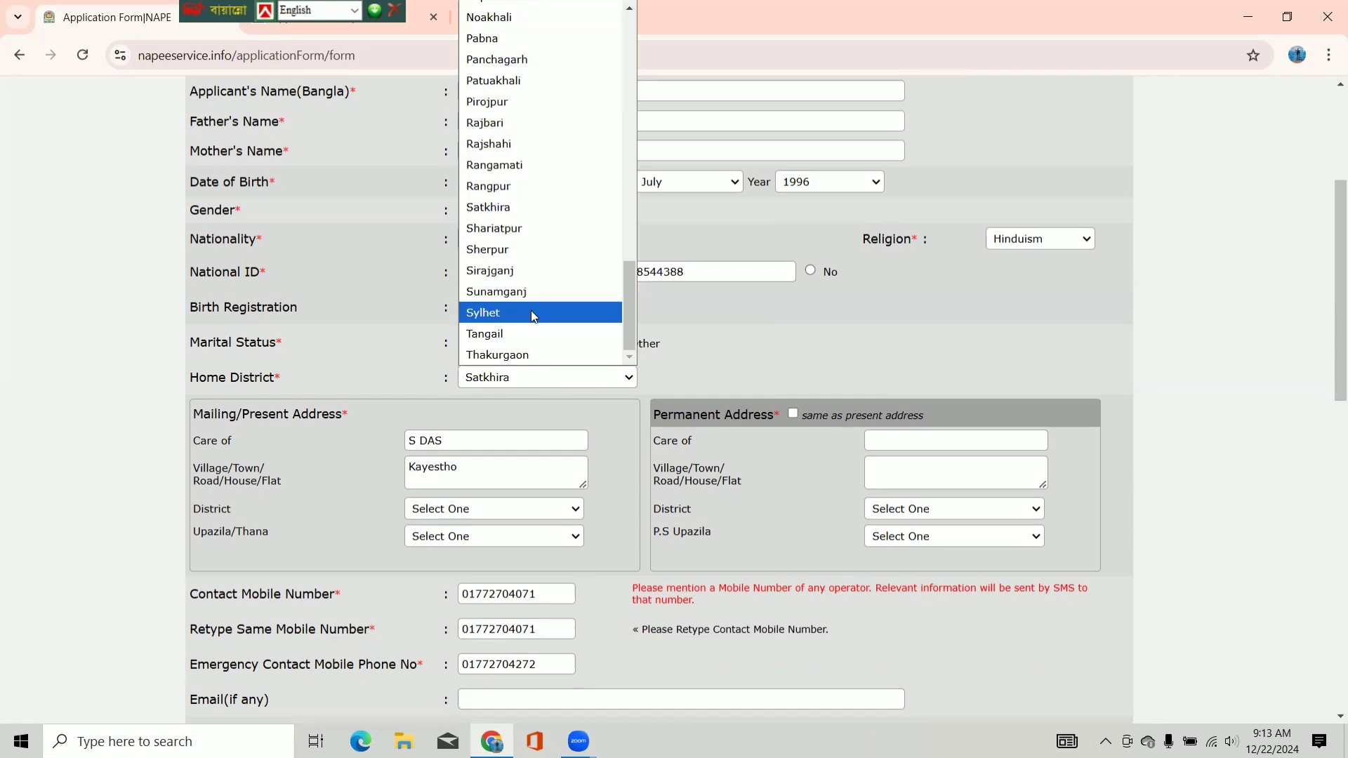
pyautogui.click(532, 314)
pyautogui.scroll(-1, 590, 367)
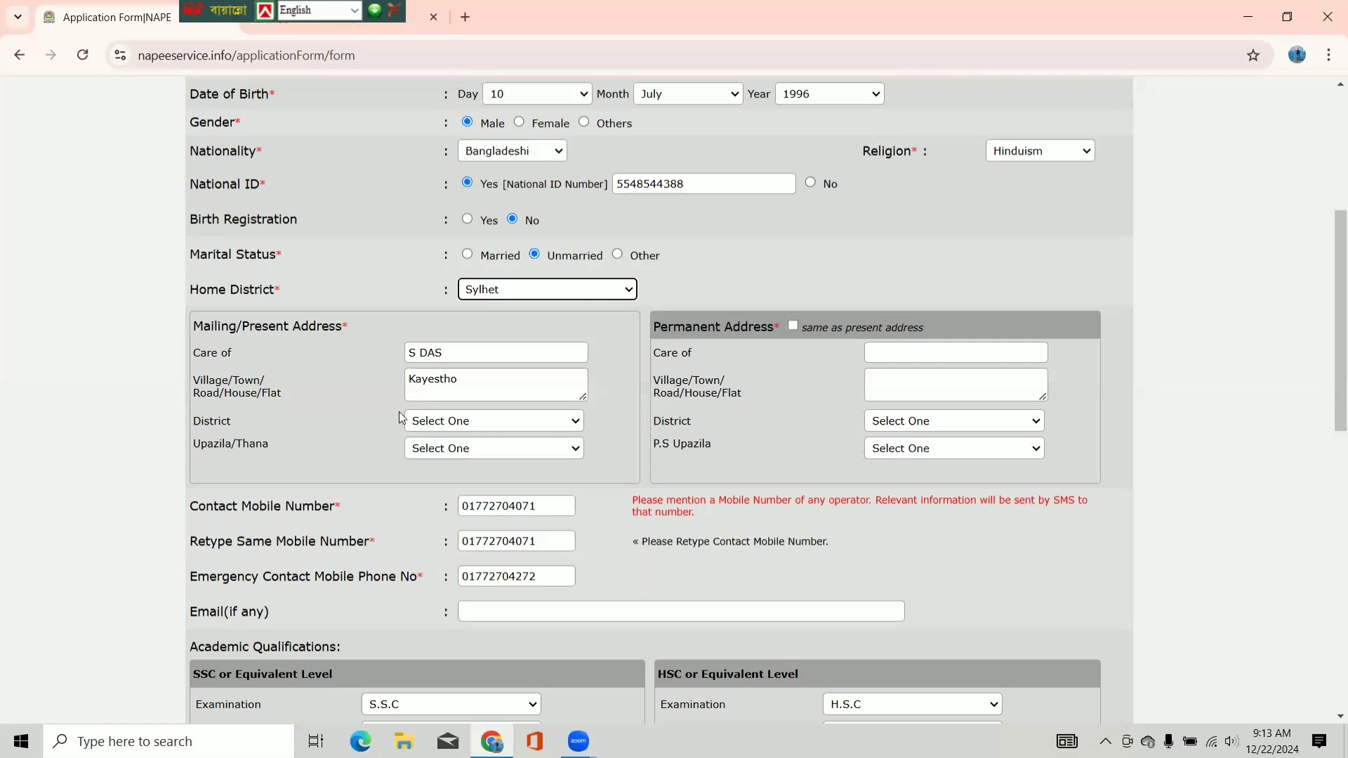
pyautogui.click(456, 424)
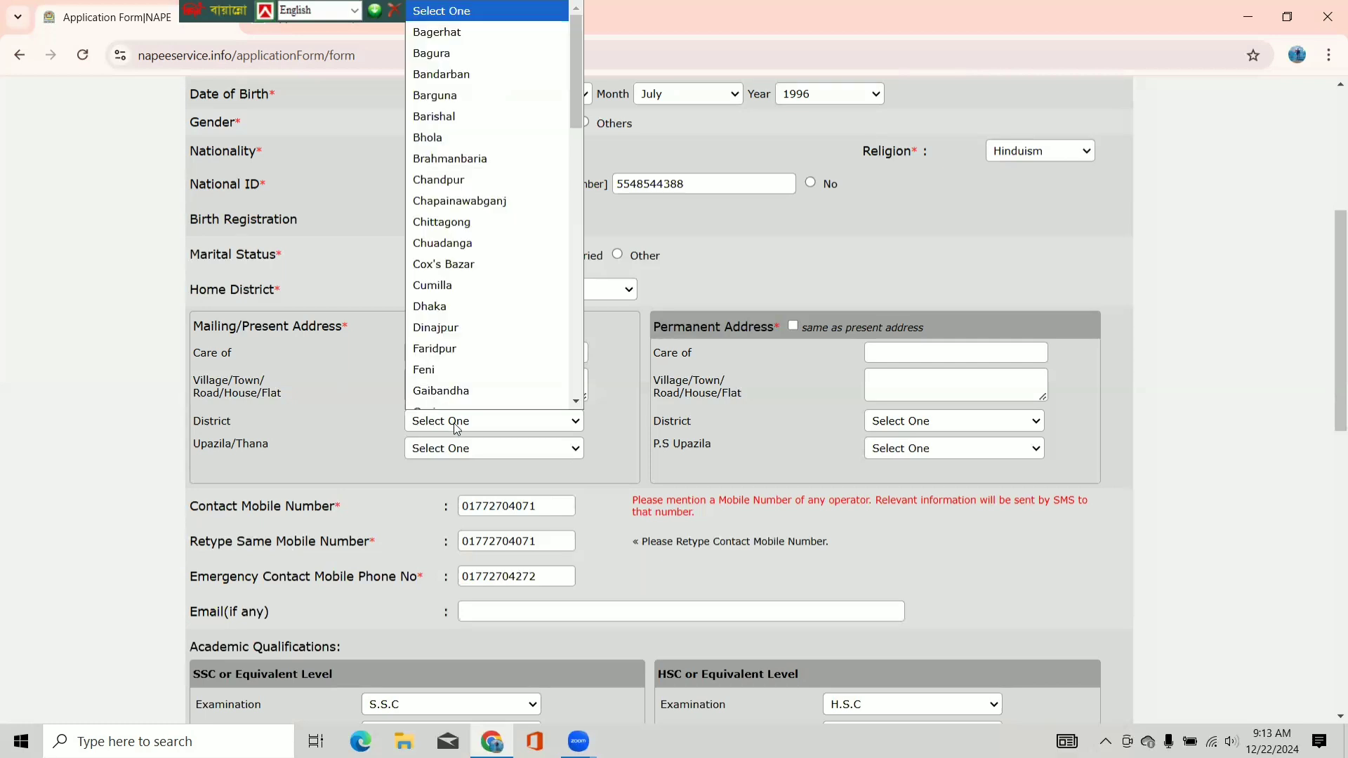
# - Set mailing district Sylhet, upazila Beanibazar, and mark permanent address same as present
pyautogui.press('s')
pyautogui.scroll(-3, 460, 382)
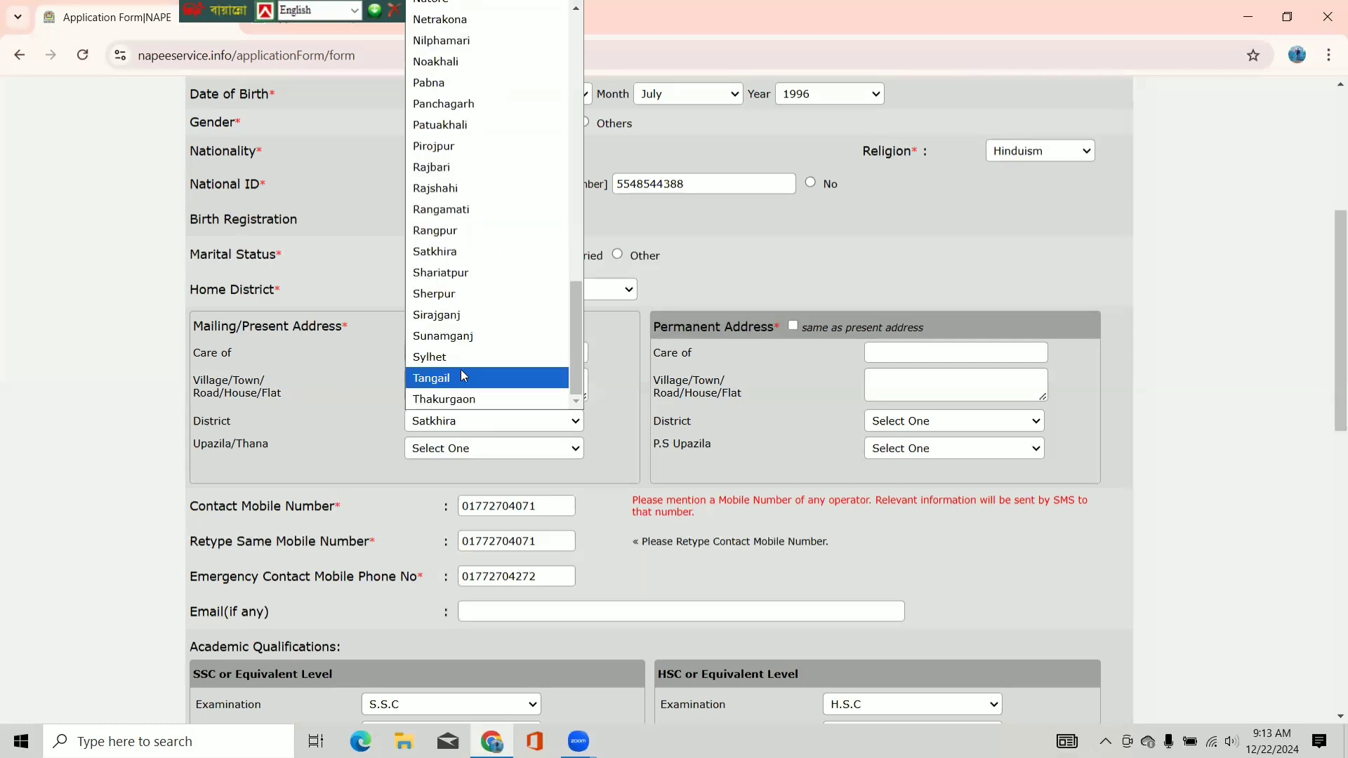
pyautogui.click(449, 356)
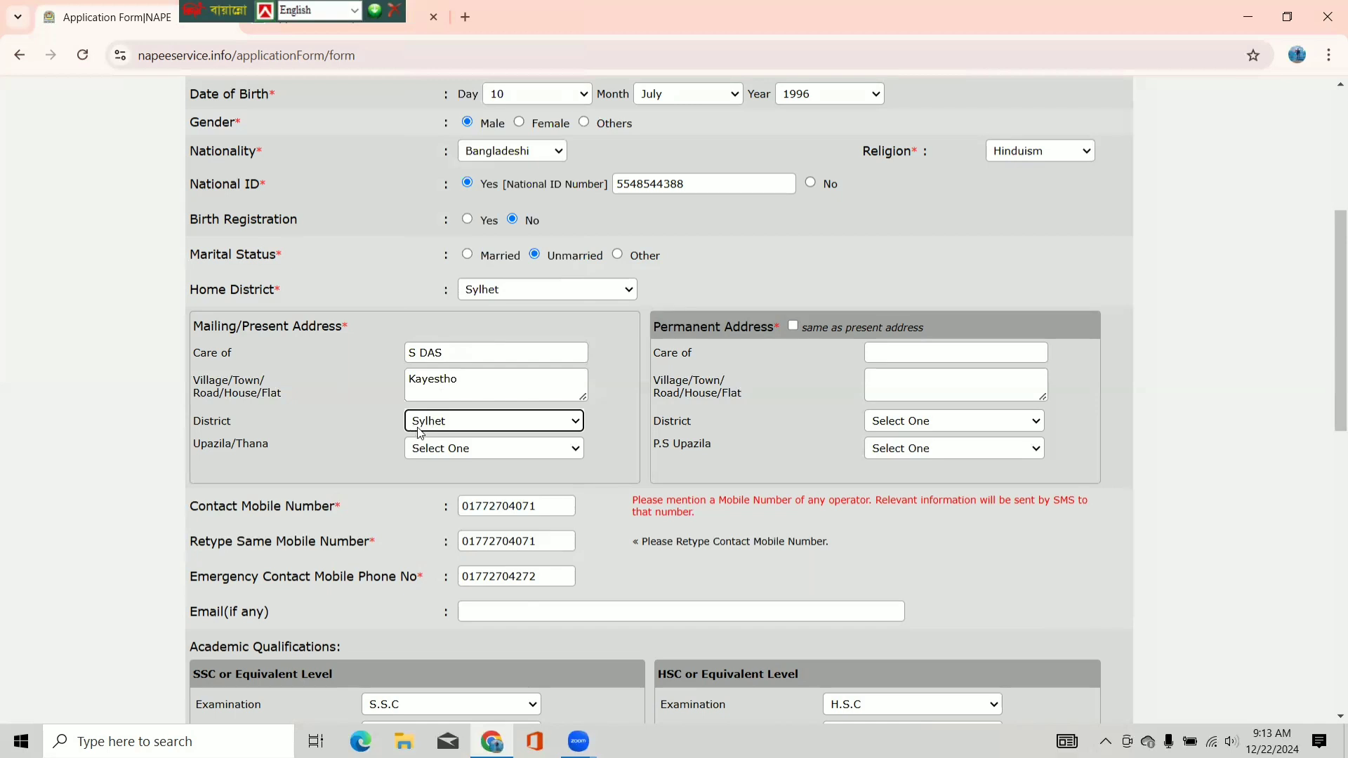
pyautogui.click(457, 449)
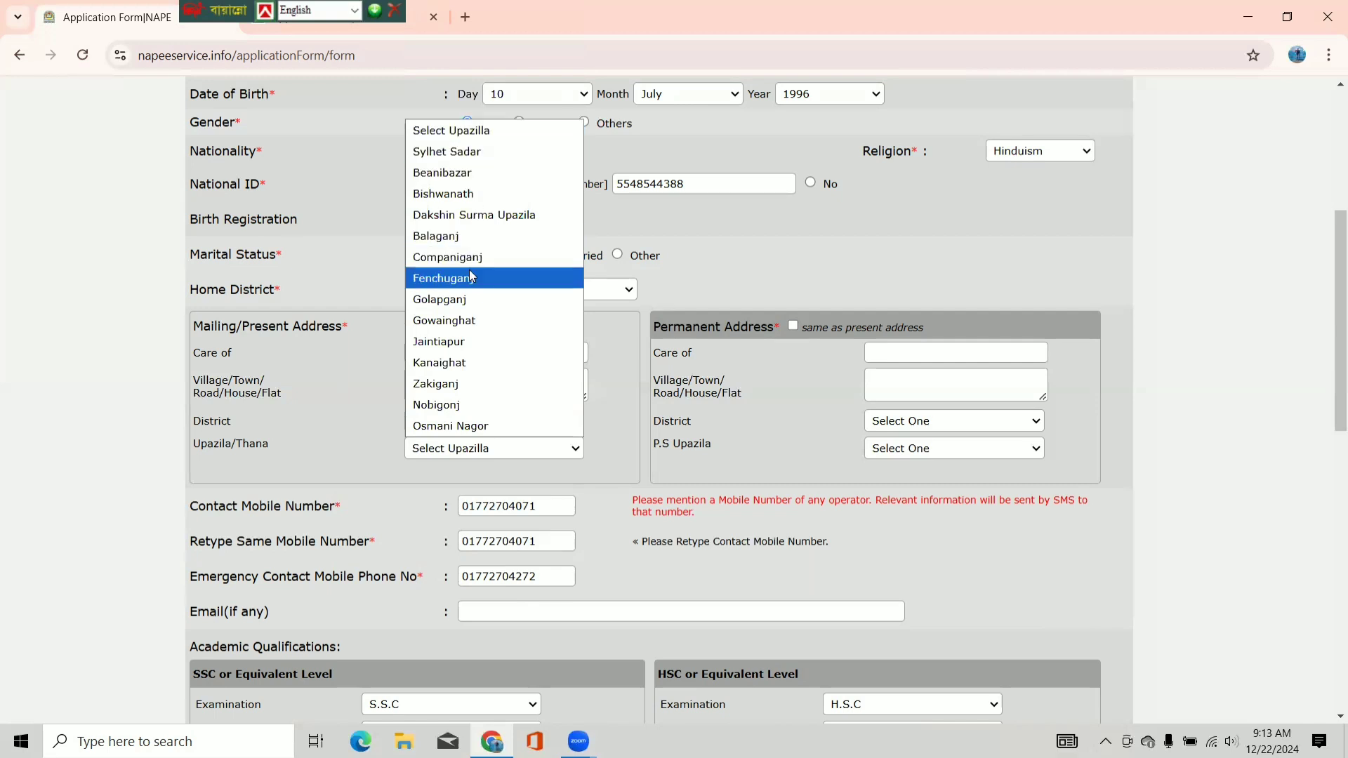
pyautogui.click(474, 174)
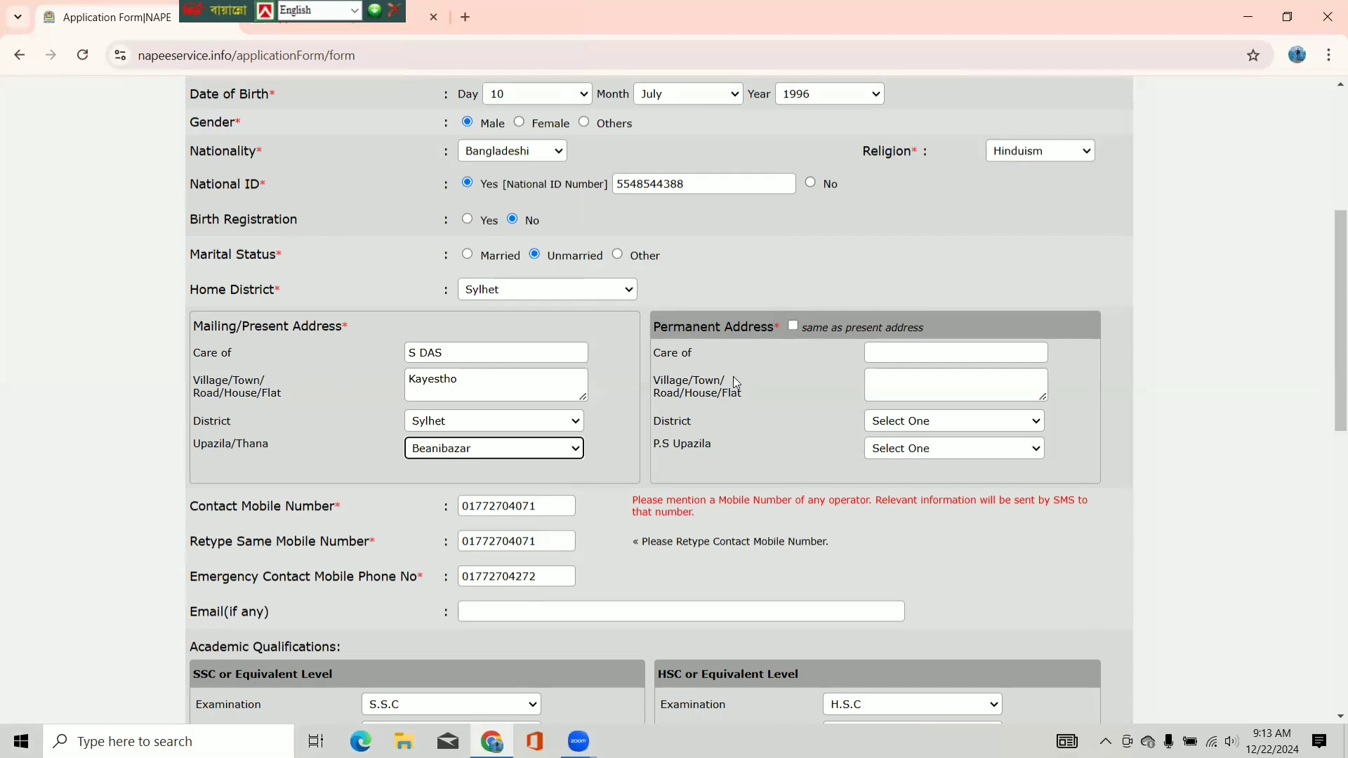
pyautogui.click(793, 326)
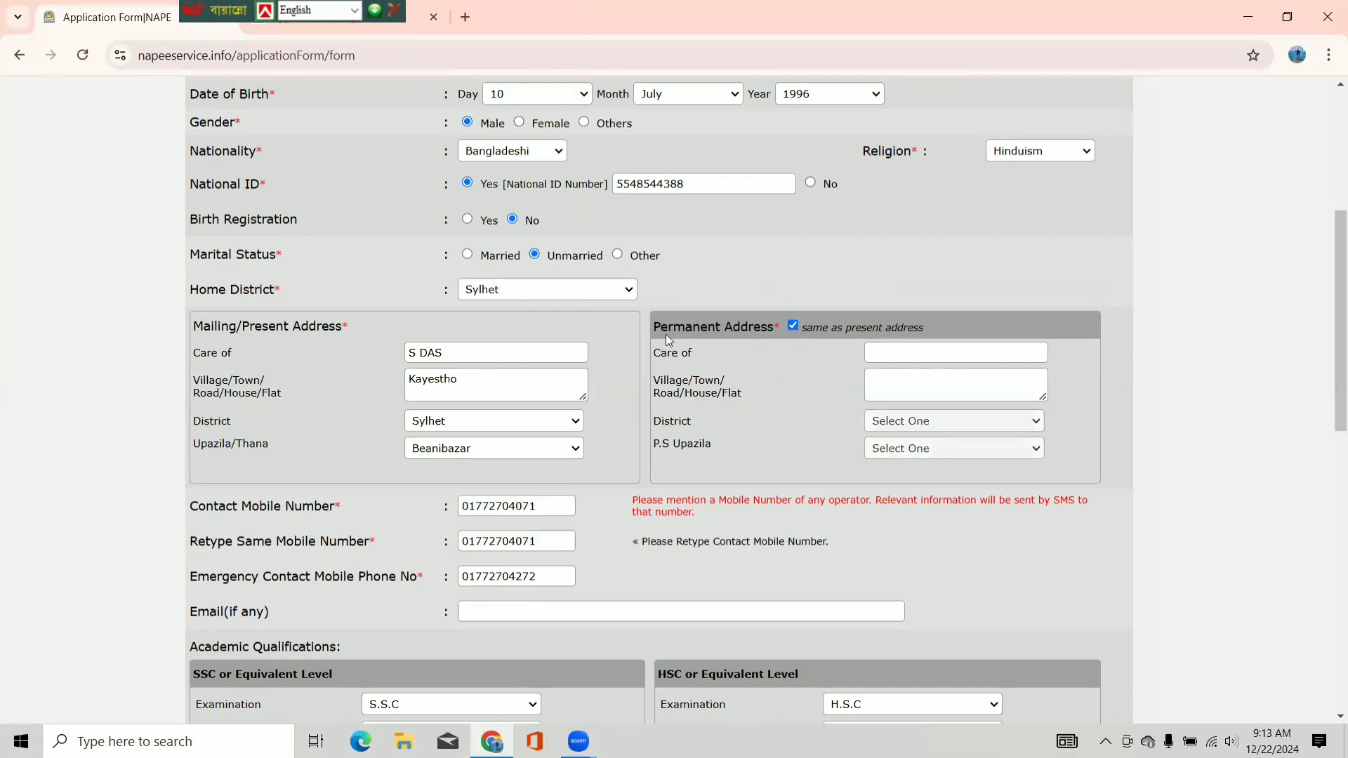
pyautogui.scroll(-1, 666, 334)
pyautogui.scroll(-1, 668, 340)
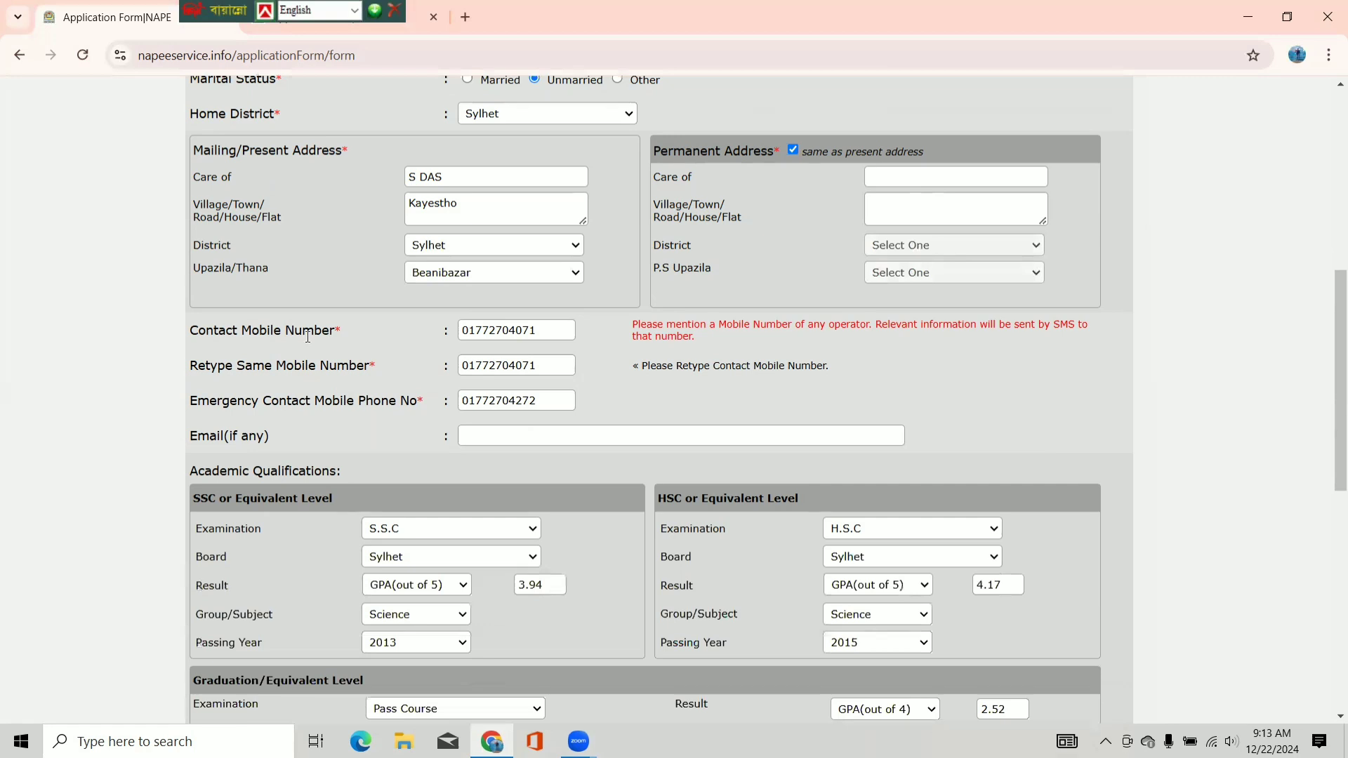
pyautogui.click(535, 365)
pyautogui.click(546, 404)
pyautogui.click(486, 435)
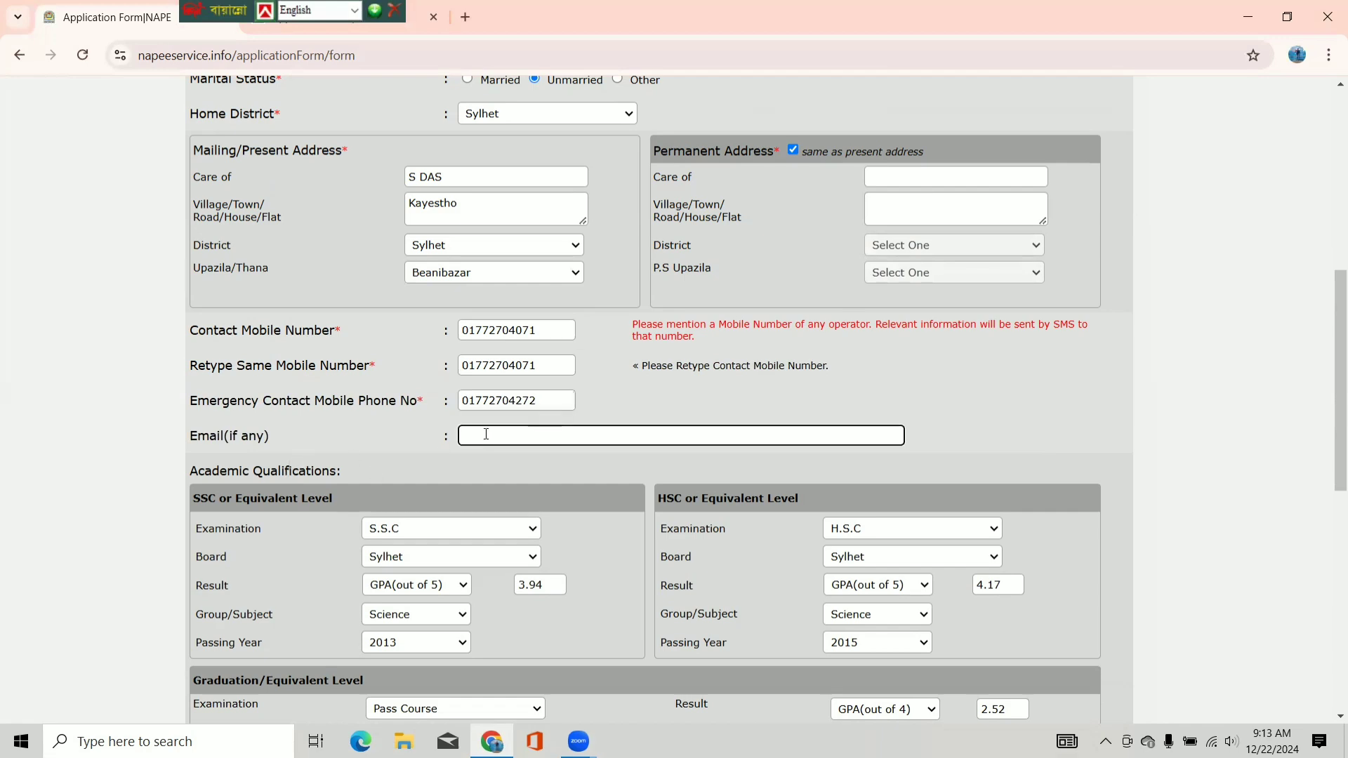
pyautogui.scroll(-2, 486, 435)
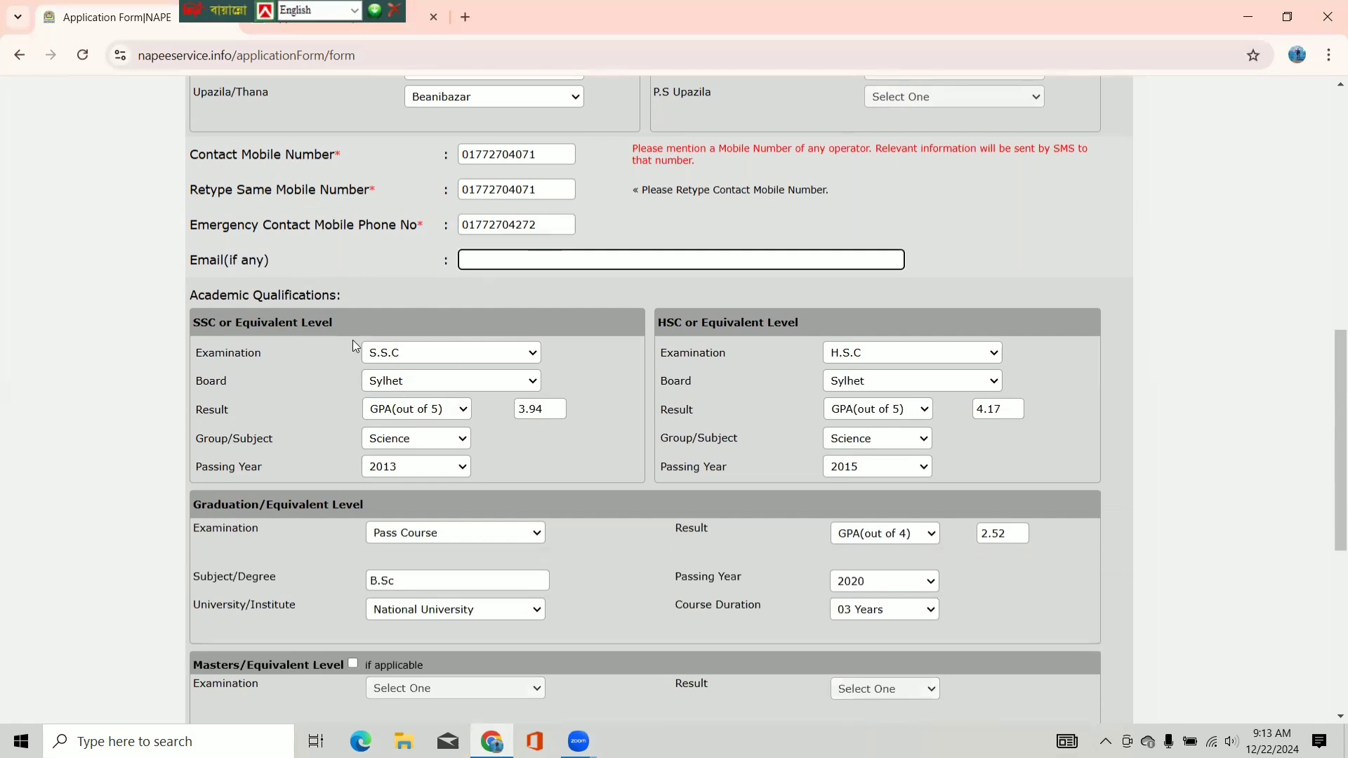
pyautogui.click(490, 351)
pyautogui.click(418, 390)
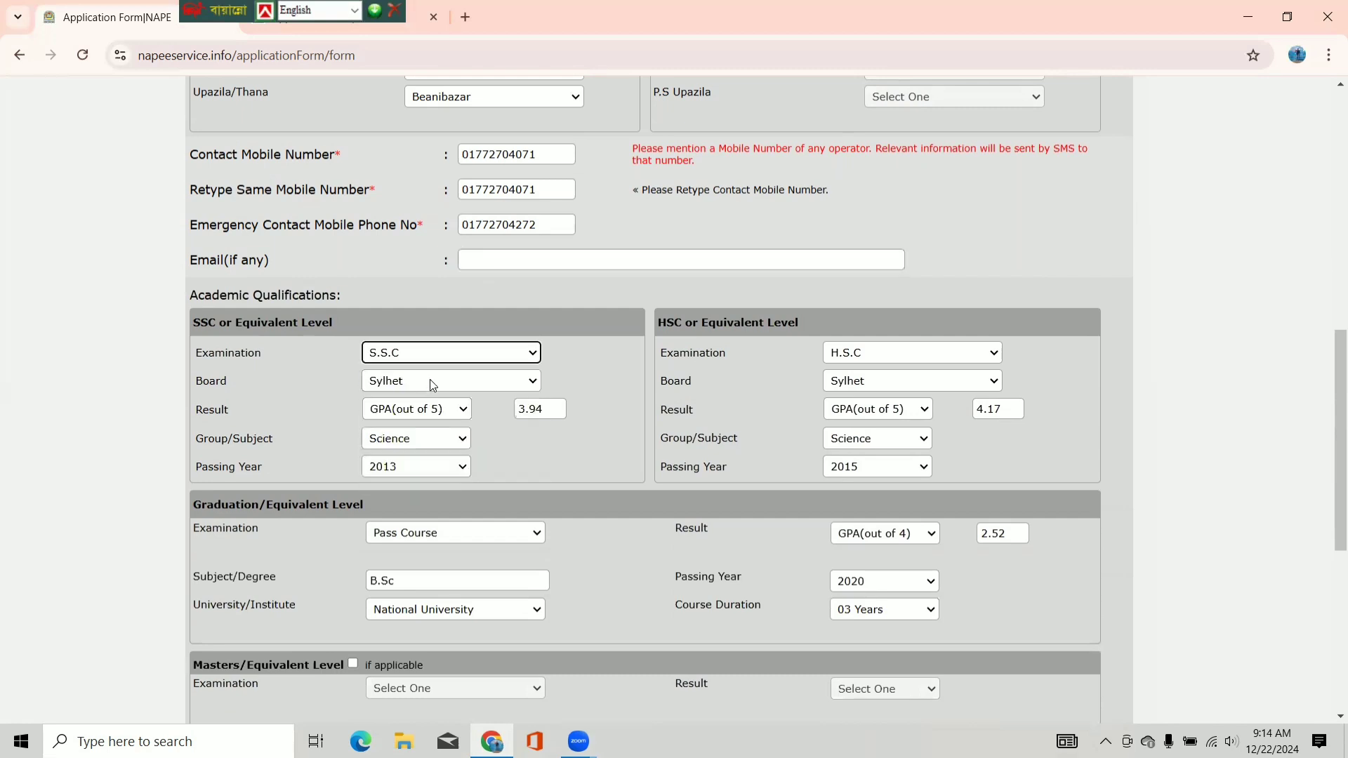
pyautogui.click(431, 380)
pyautogui.click(409, 554)
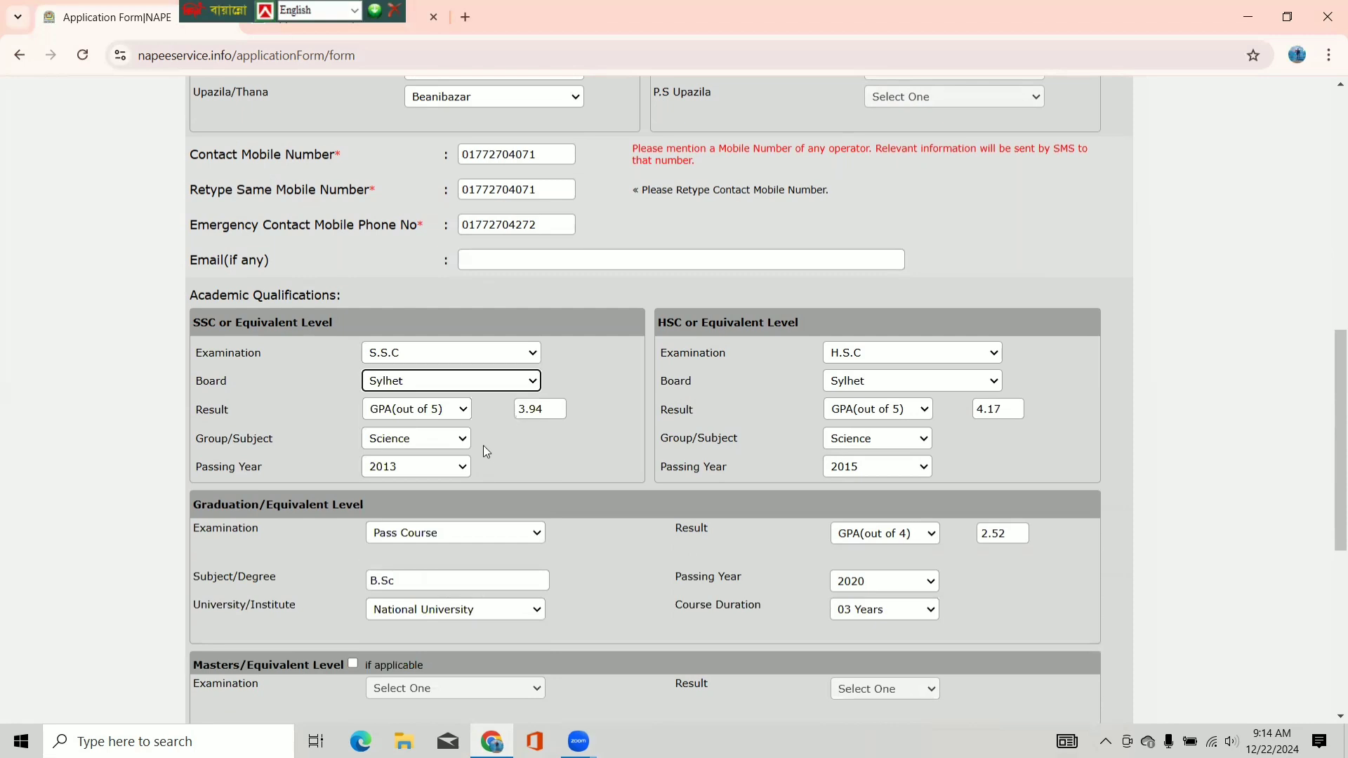
pyautogui.click(457, 411)
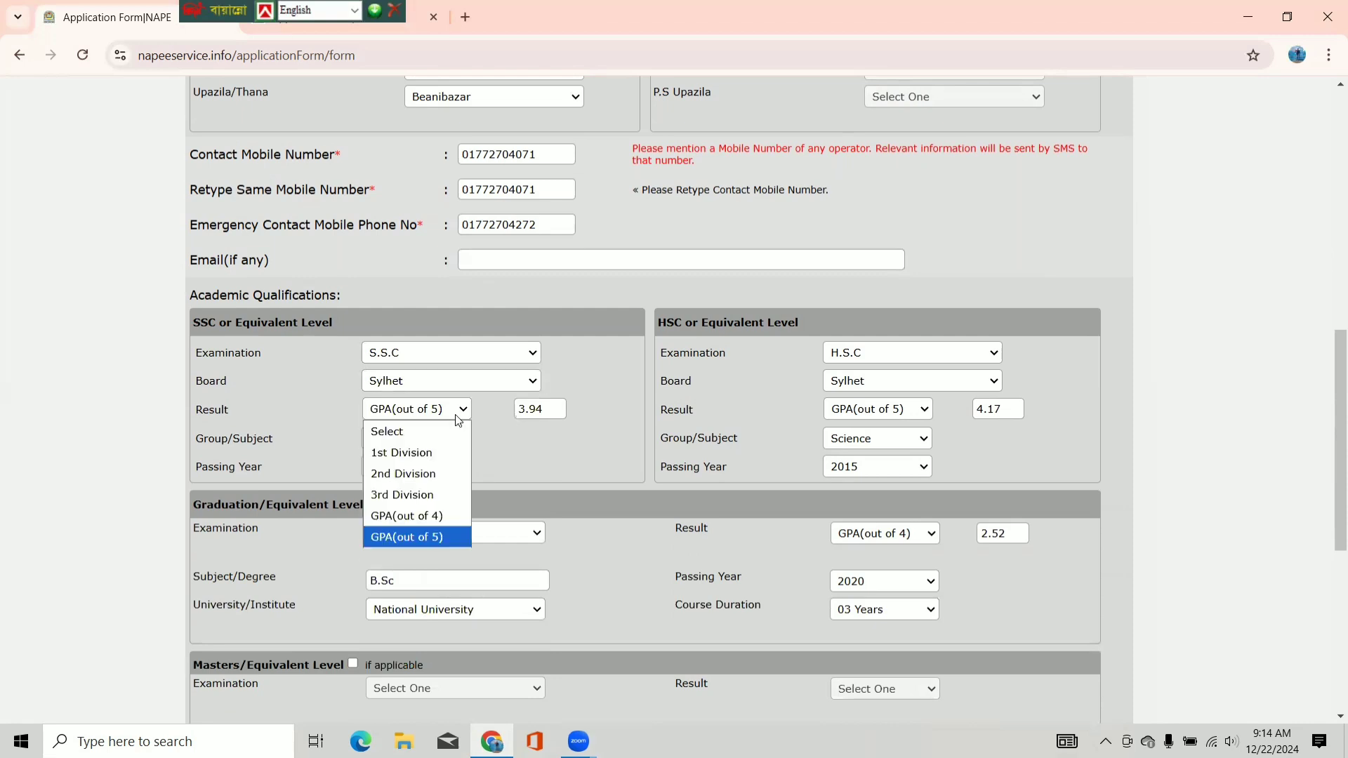
pyautogui.click(417, 535)
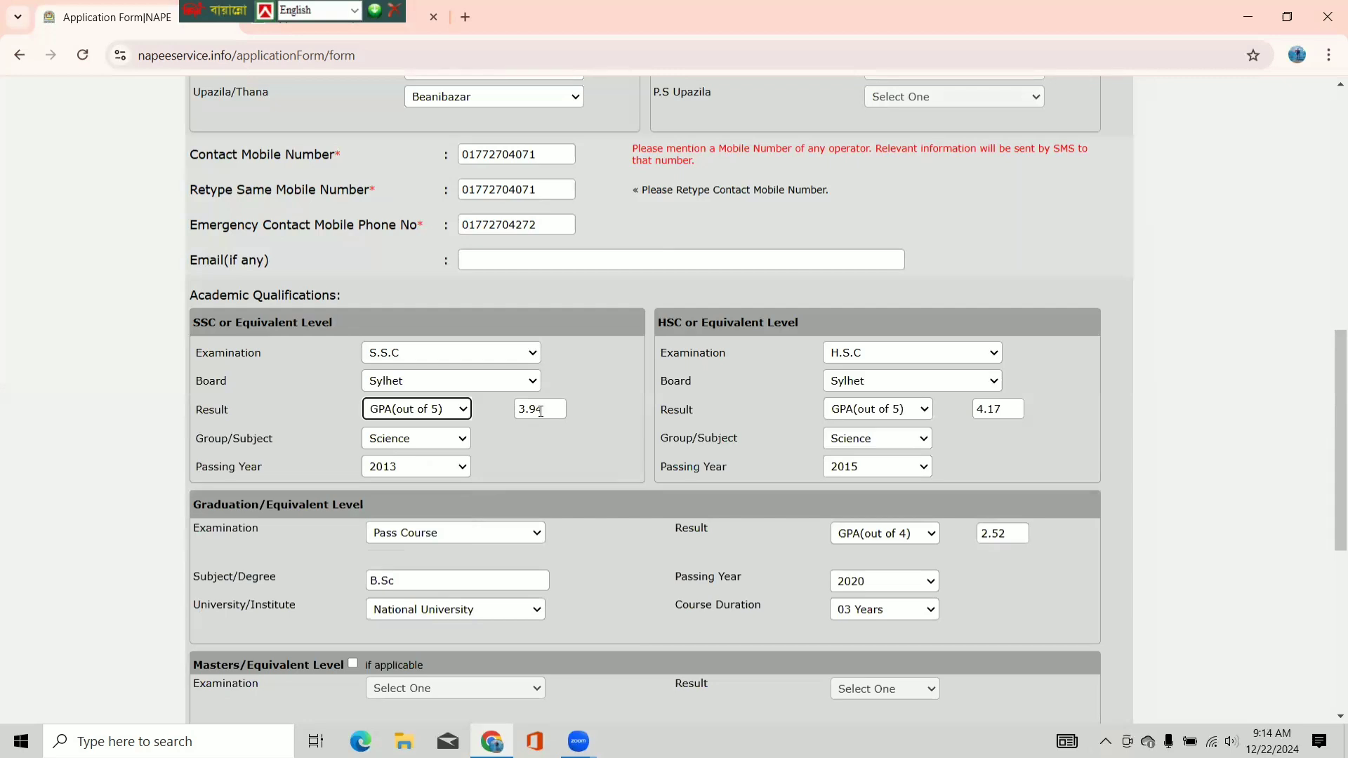
pyautogui.click(437, 444)
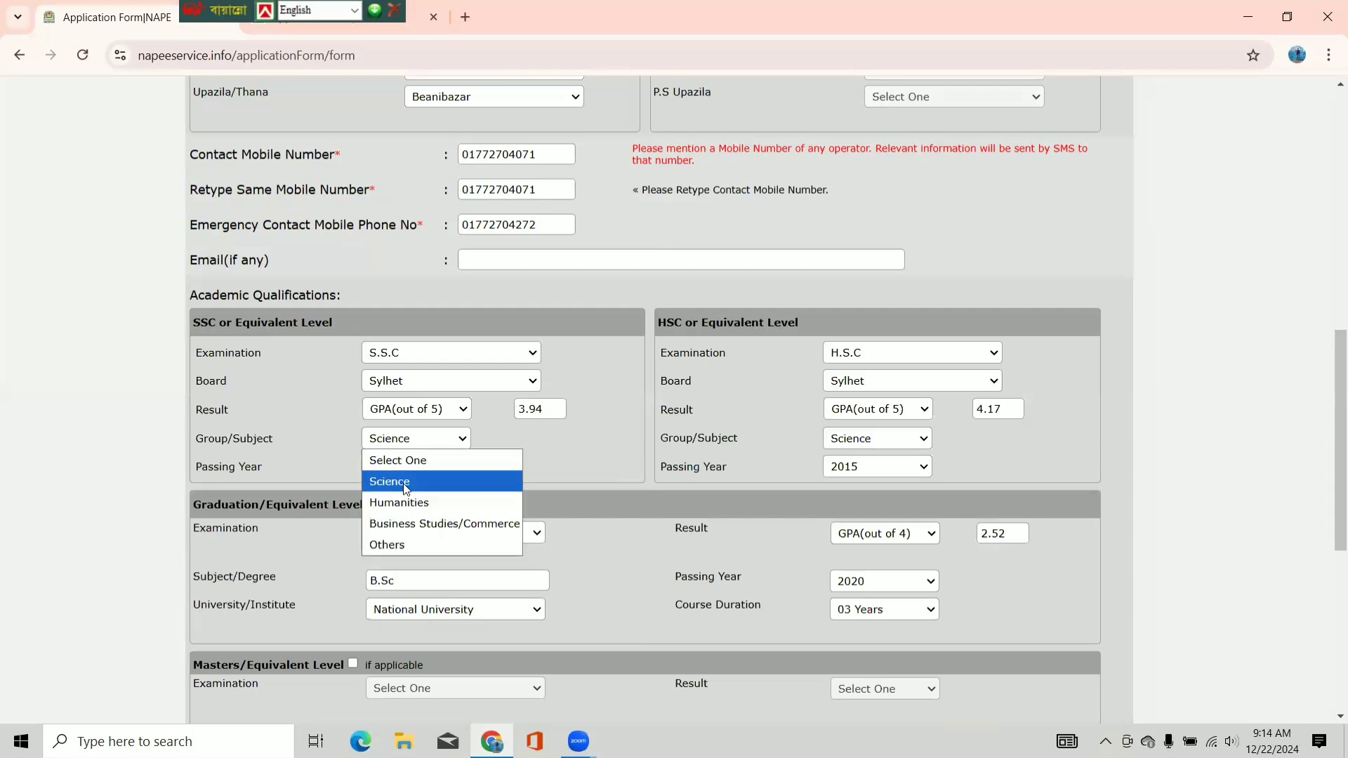
pyautogui.click(403, 483)
pyautogui.click(421, 468)
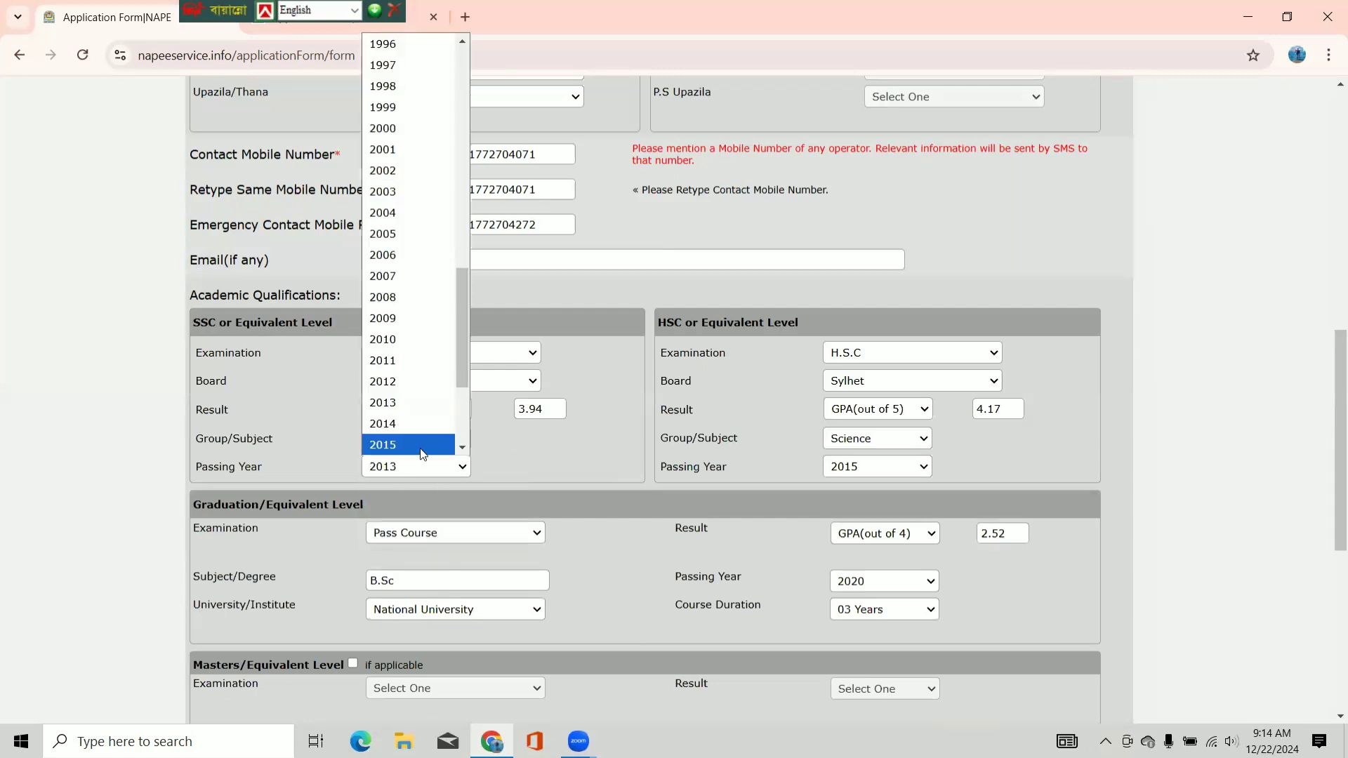
pyautogui.click(418, 403)
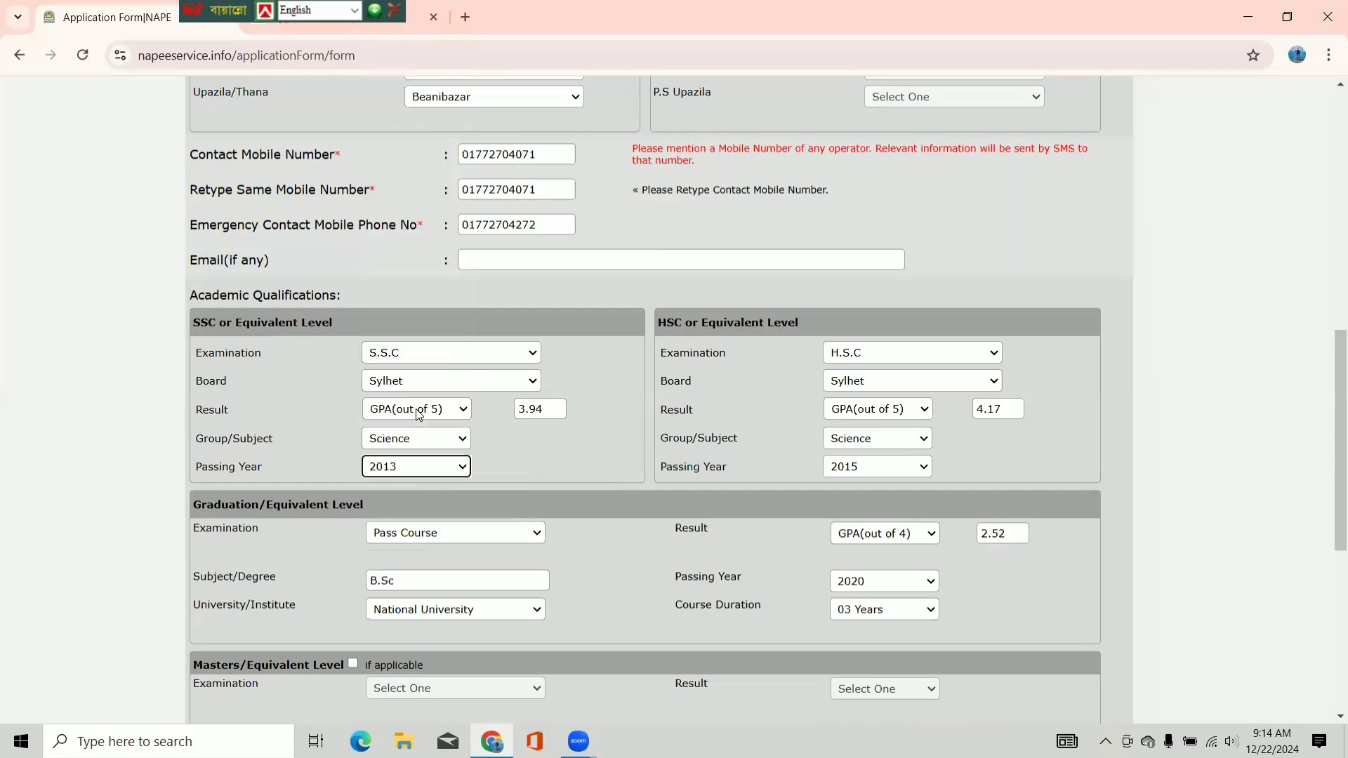
# - Confirm HSC exam H.S.C, board Sylhet, result type GPA(out of 5), group Science
pyautogui.click(847, 353)
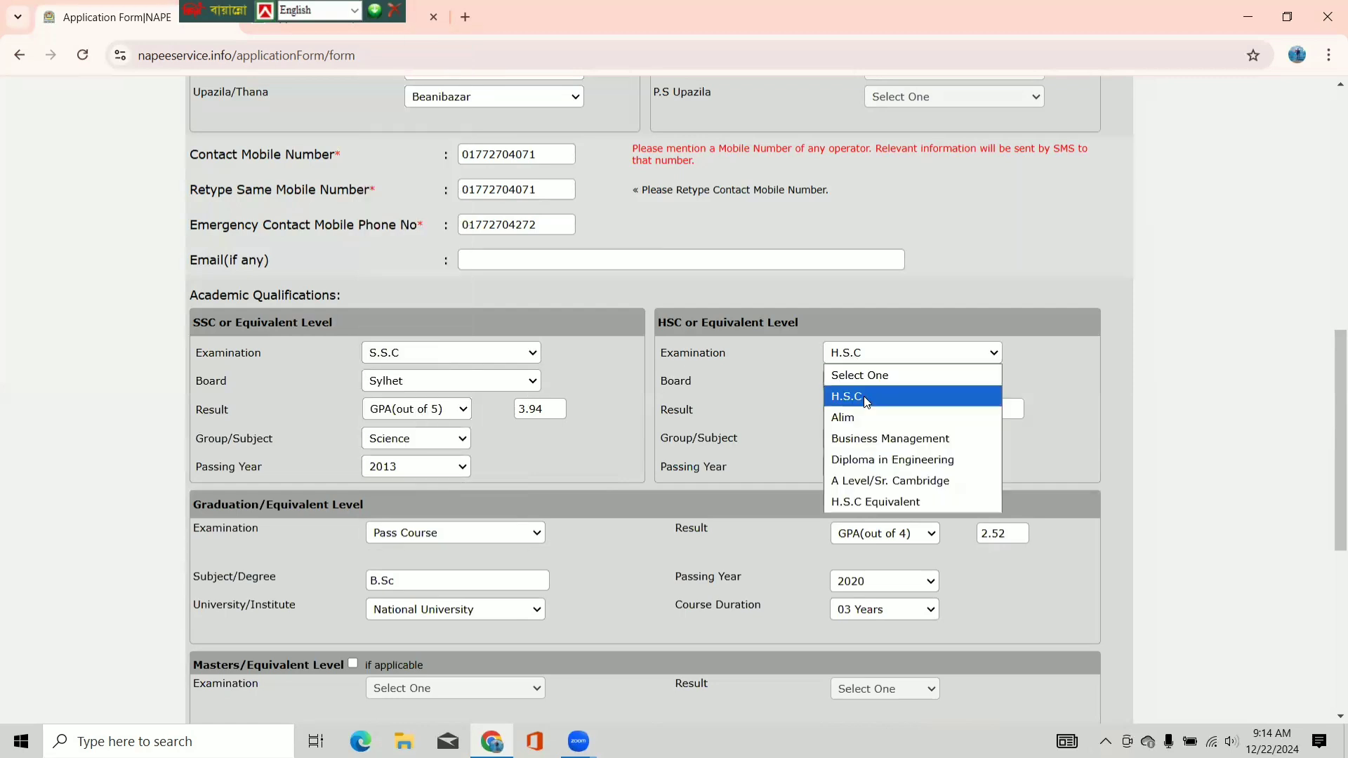
pyautogui.click(864, 396)
pyautogui.click(861, 384)
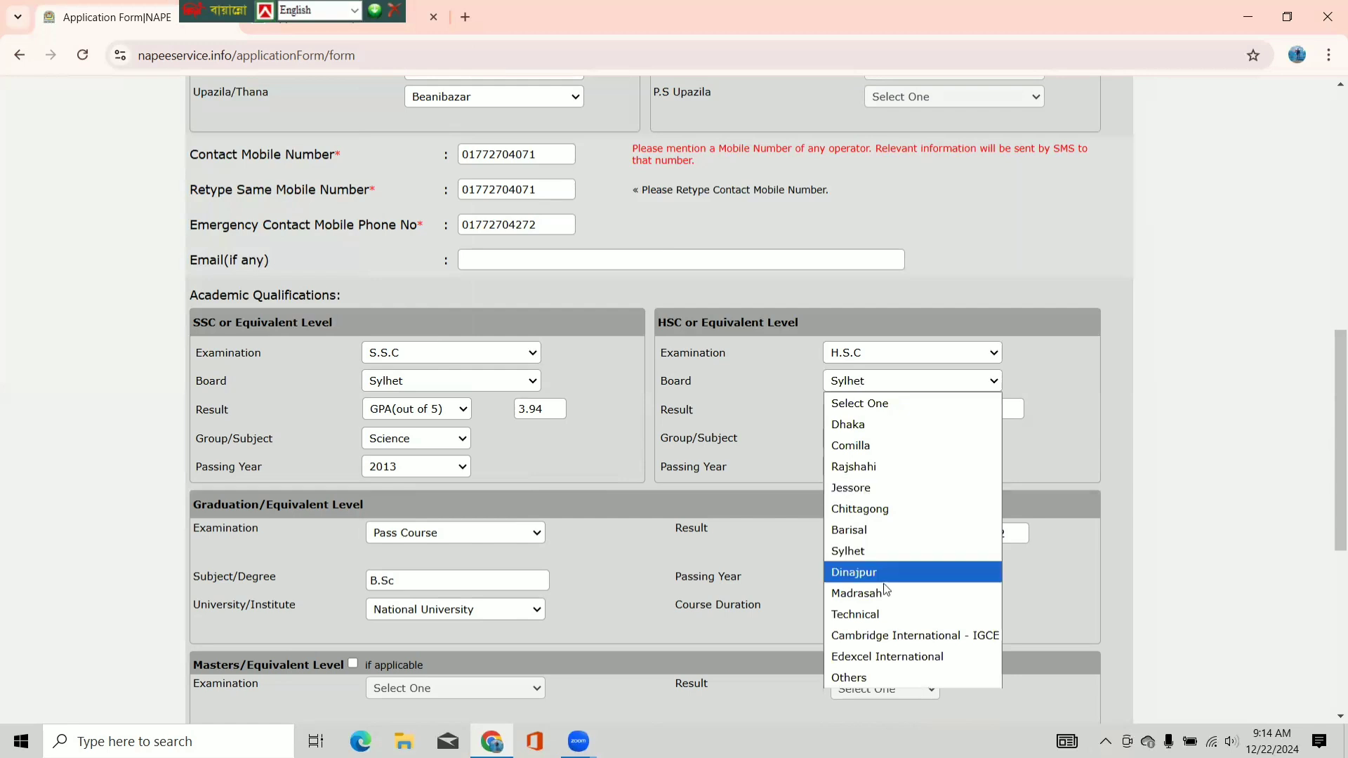
pyautogui.click(858, 553)
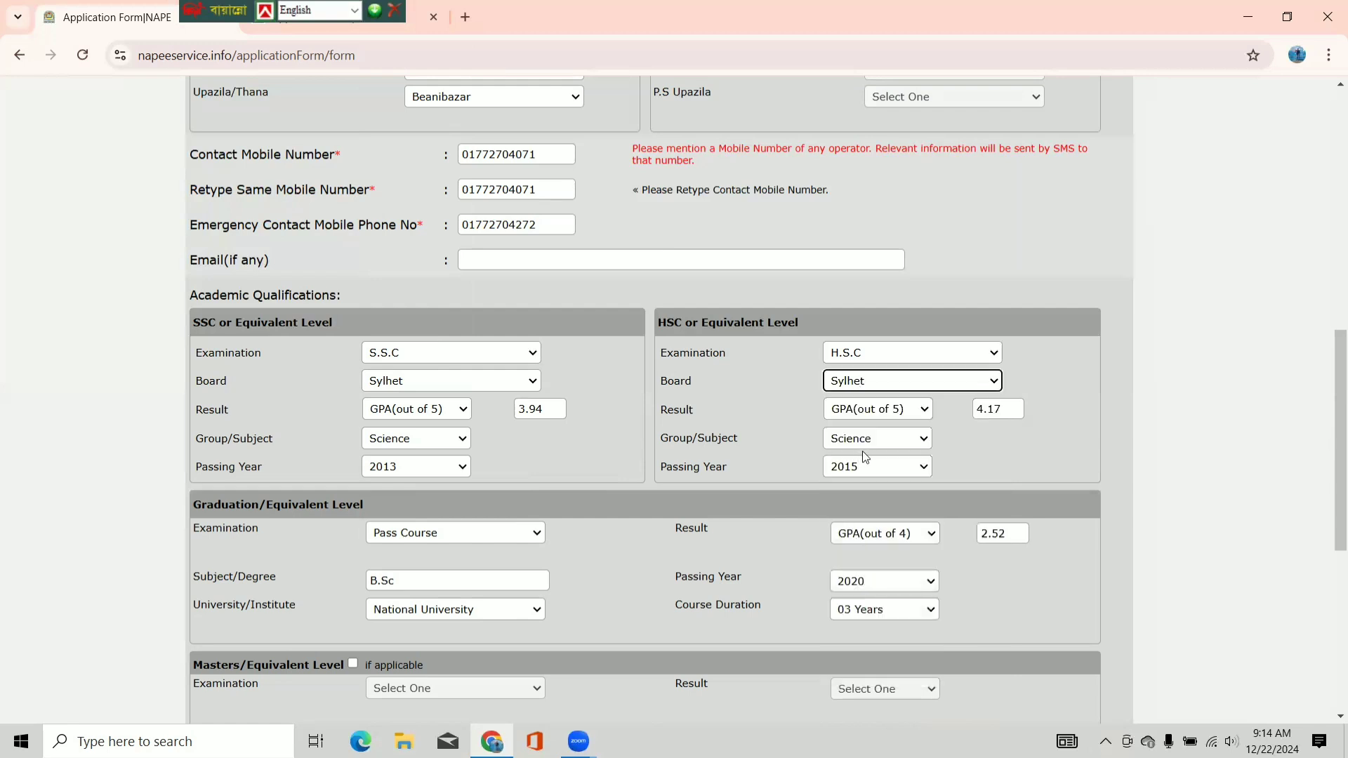
pyautogui.click(915, 416)
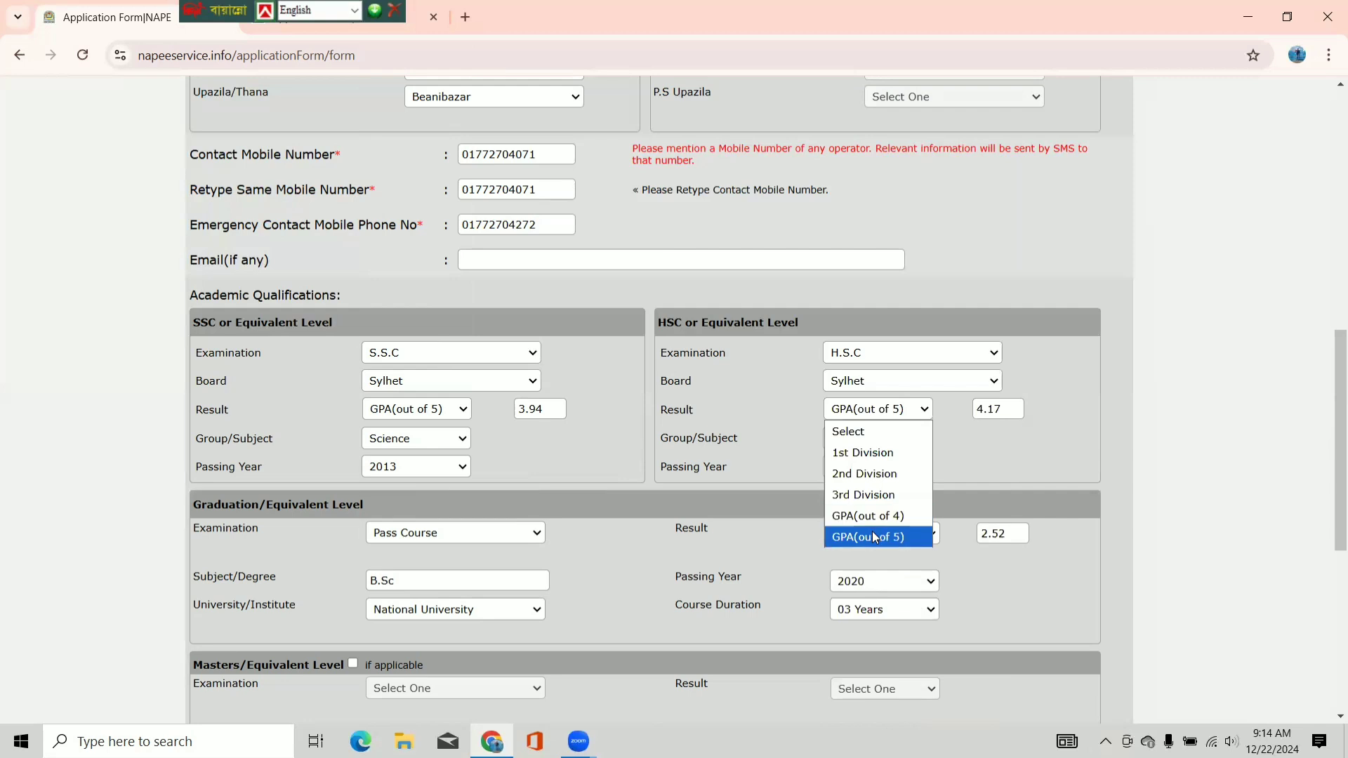
pyautogui.click(872, 532)
pyautogui.click(911, 444)
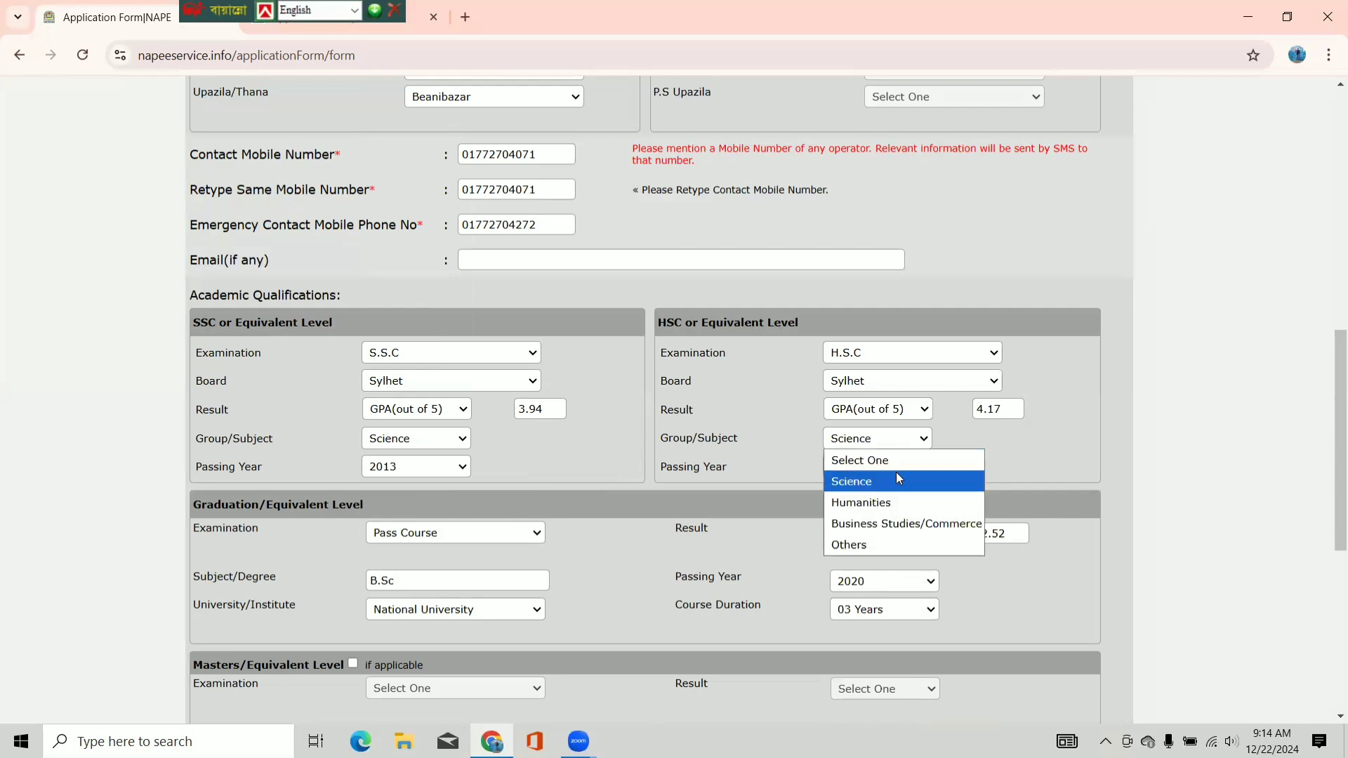
pyautogui.click(893, 475)
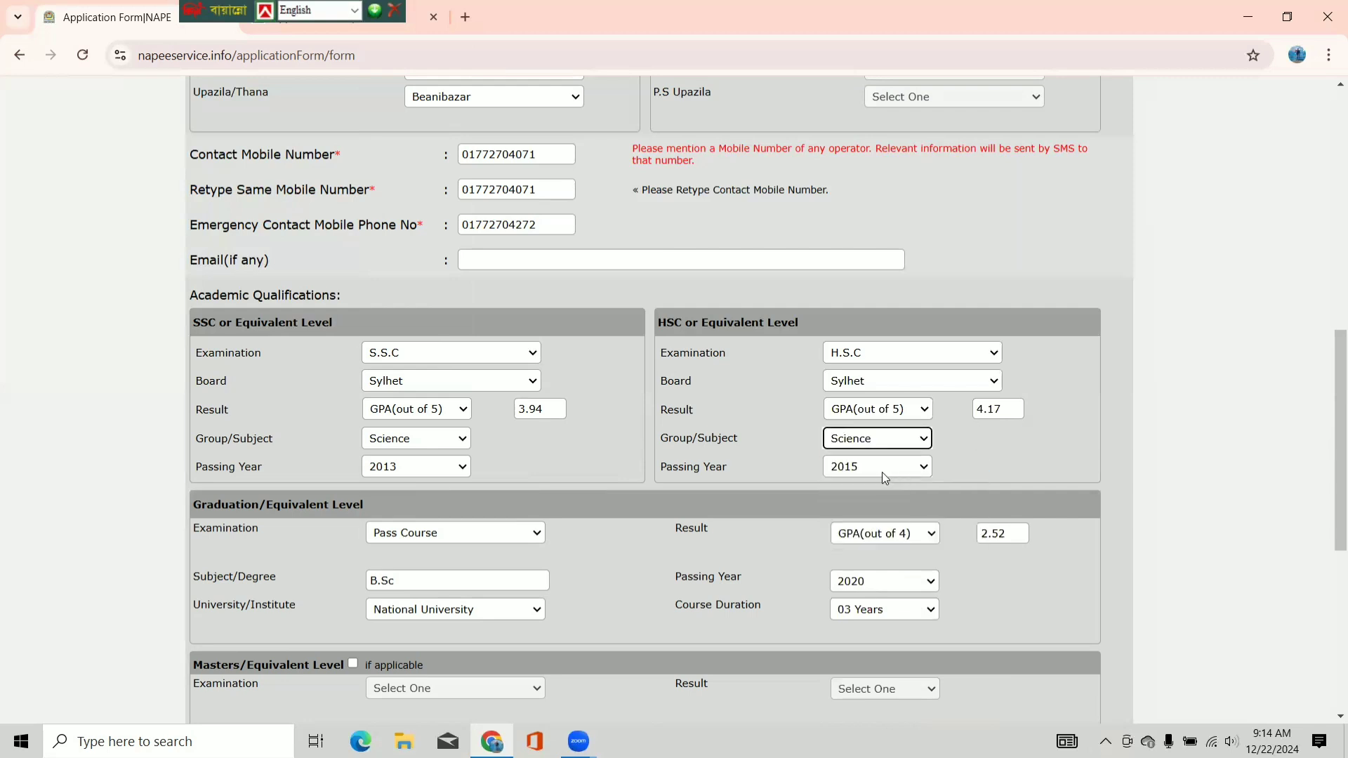
# - Set the HSC passing year to 2015, correcting an accidental 2017
pyautogui.click(882, 473)
pyautogui.click(882, 442)
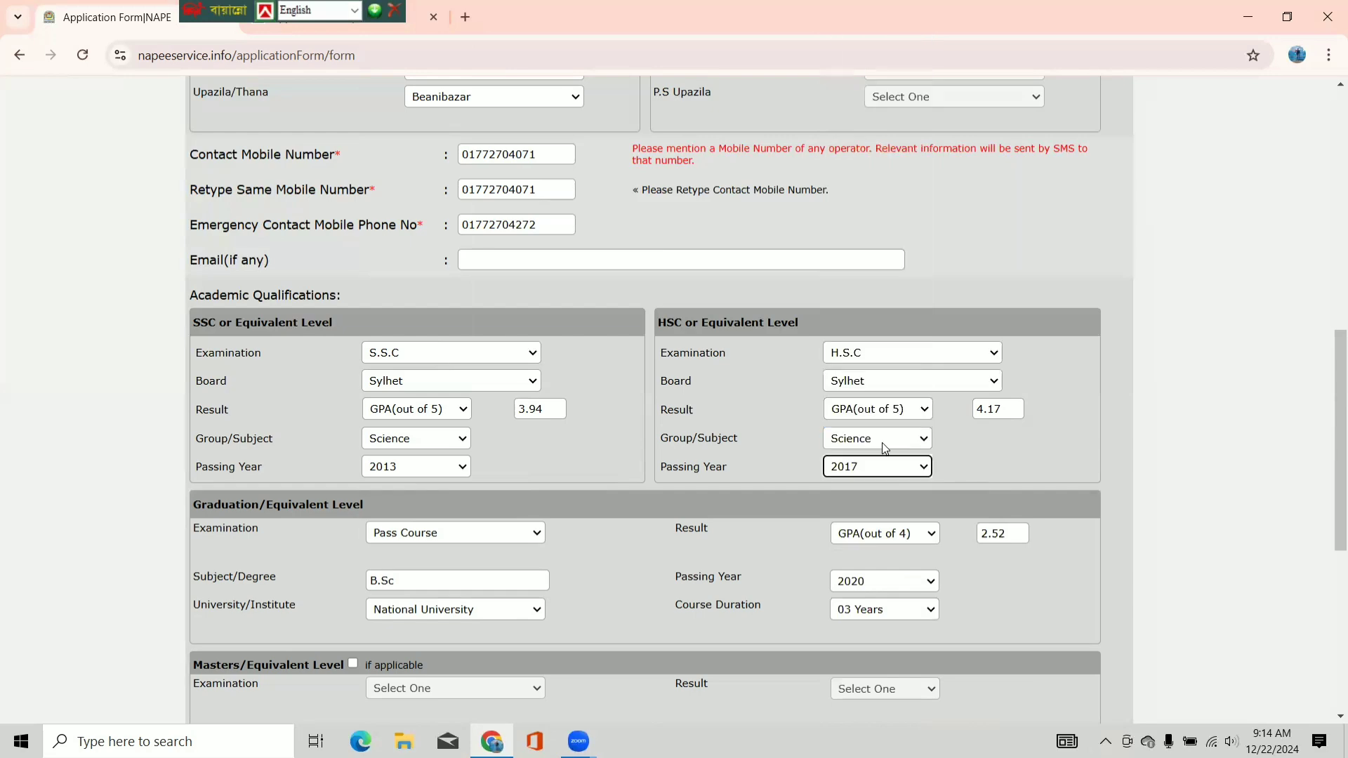
pyautogui.click(877, 466)
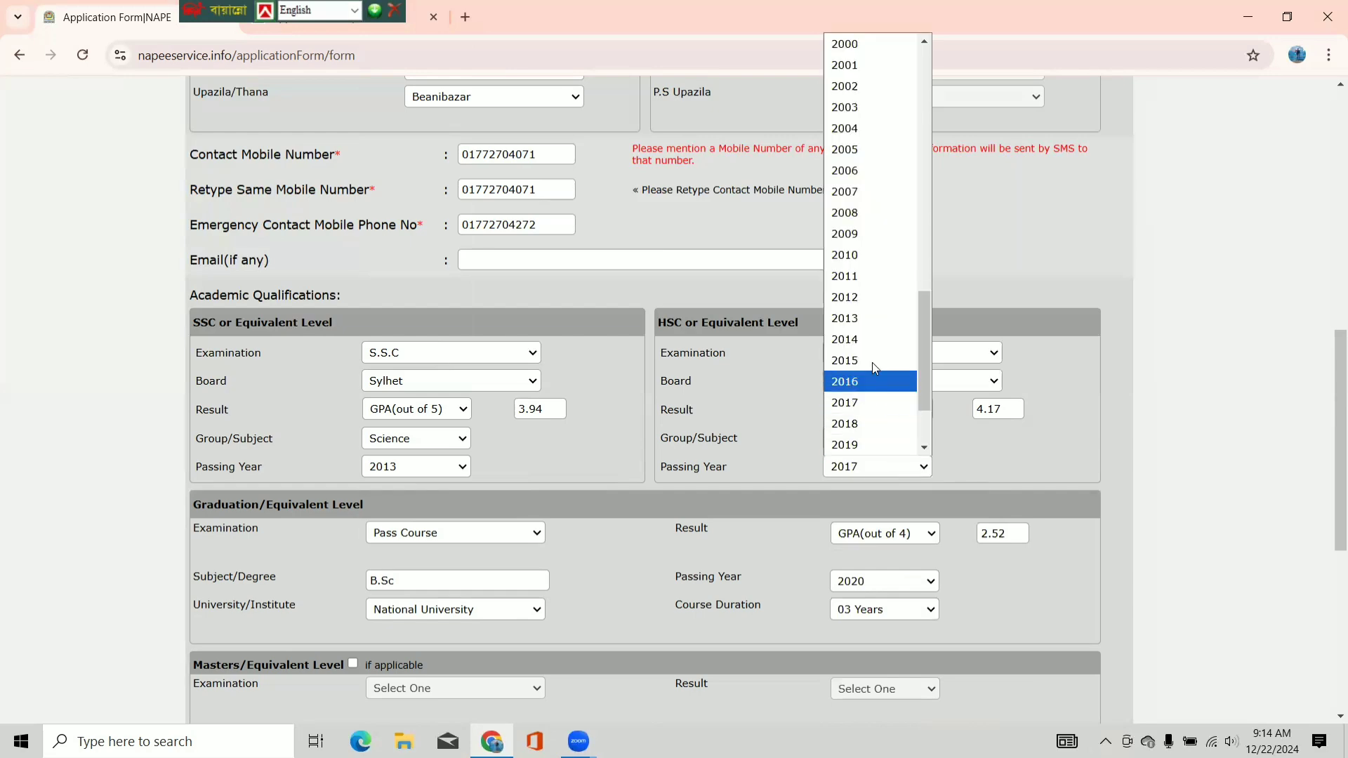
pyautogui.click(868, 358)
pyautogui.scroll(-2, 434, 395)
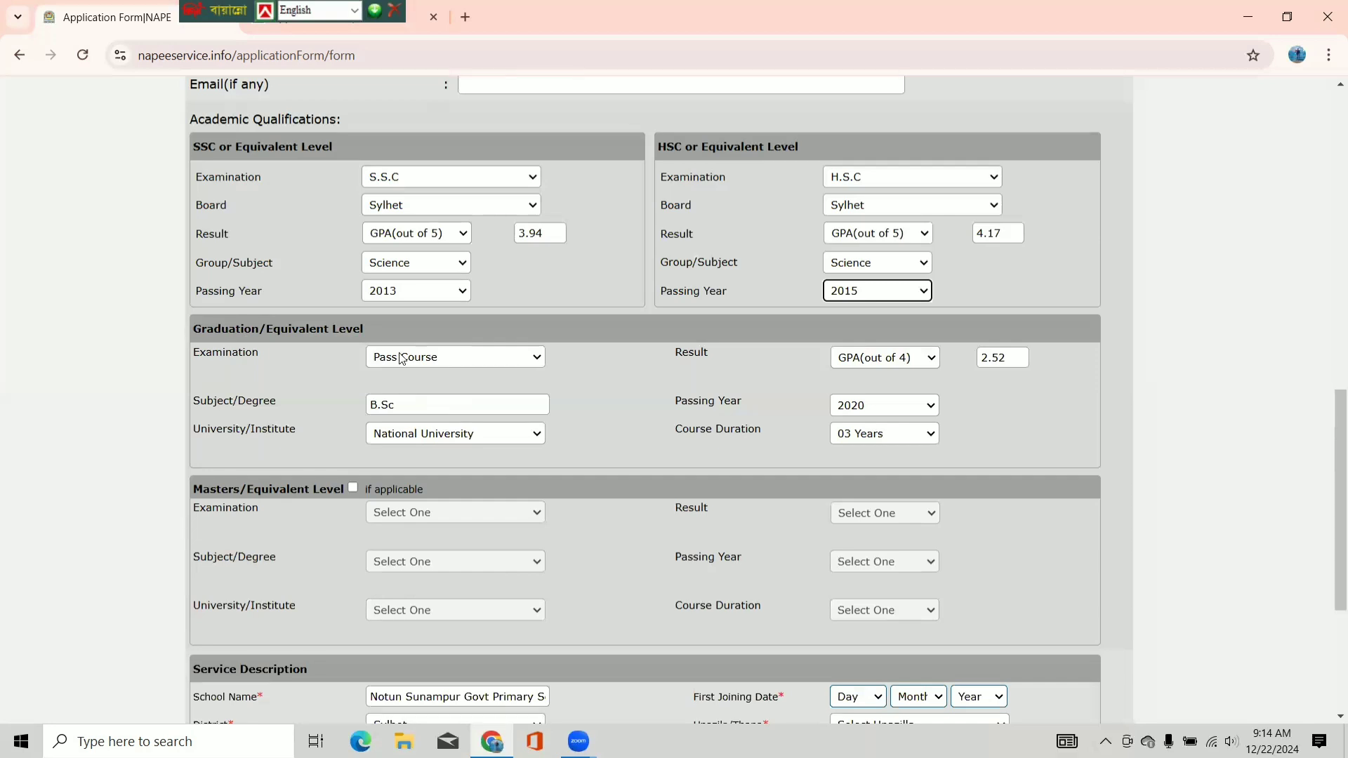
pyautogui.click(431, 361)
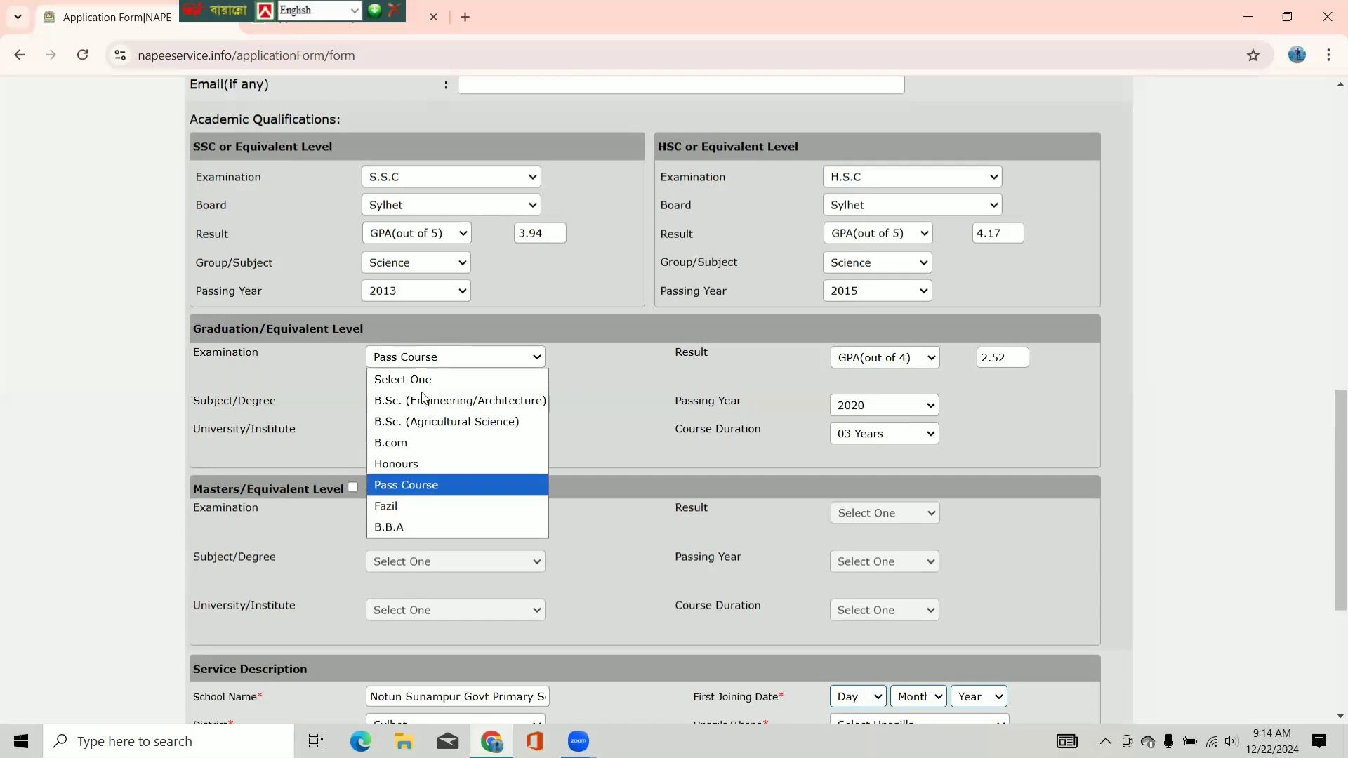
pyautogui.click(424, 488)
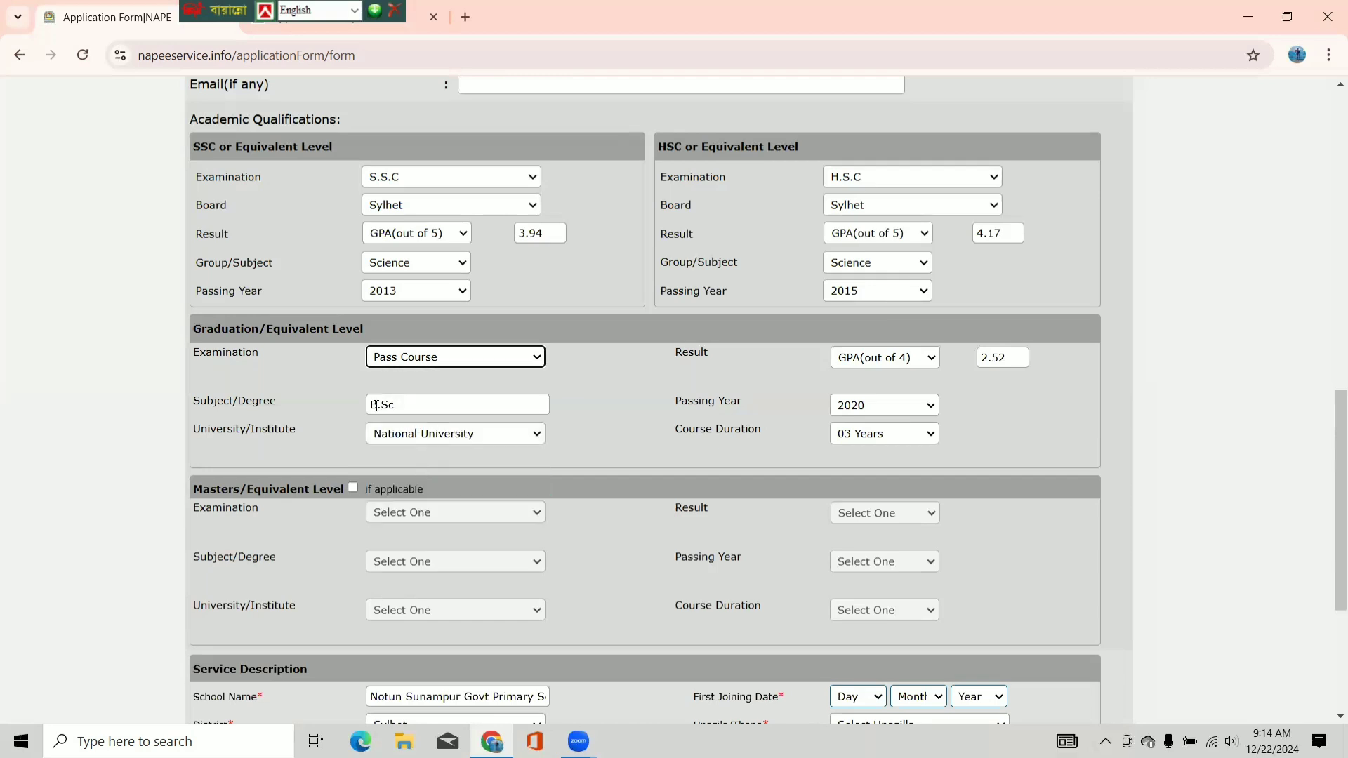
pyautogui.click(417, 403)
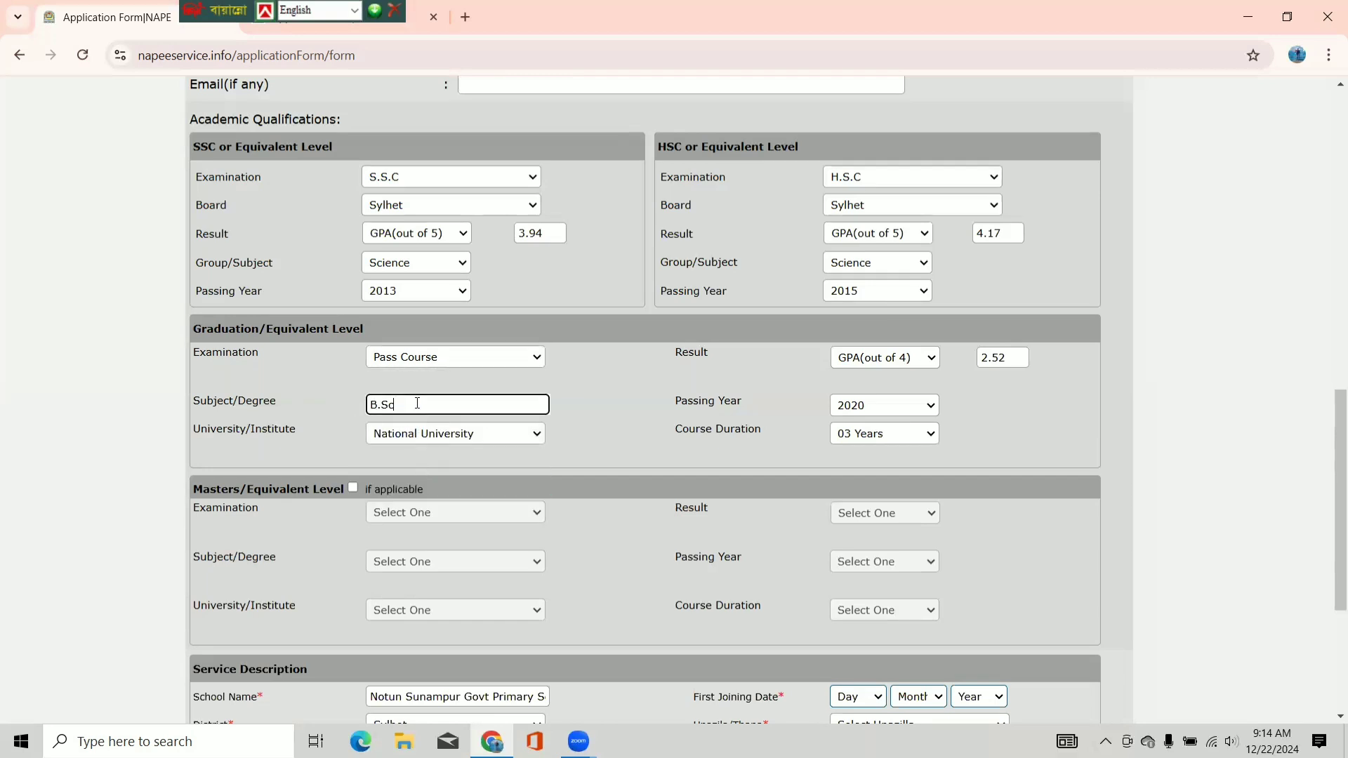
pyautogui.click(437, 438)
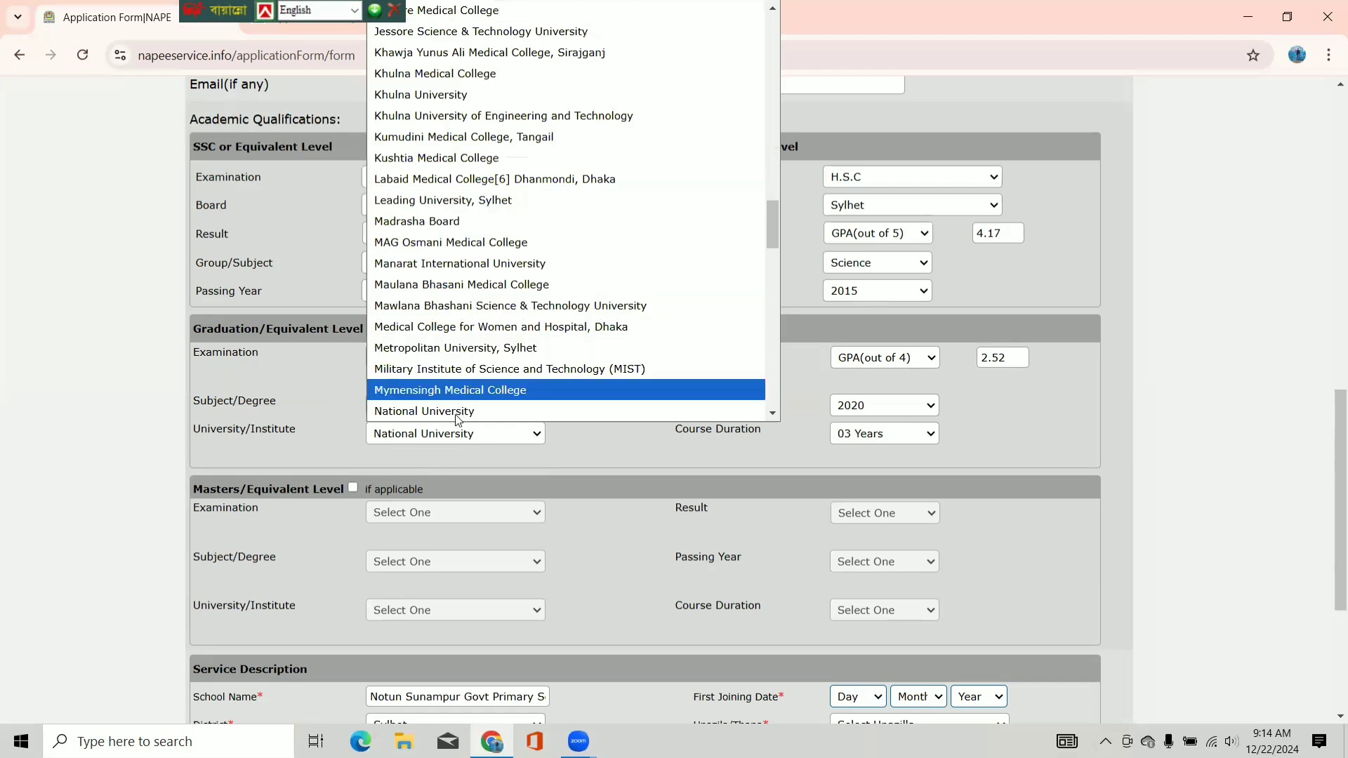
pyautogui.click(463, 434)
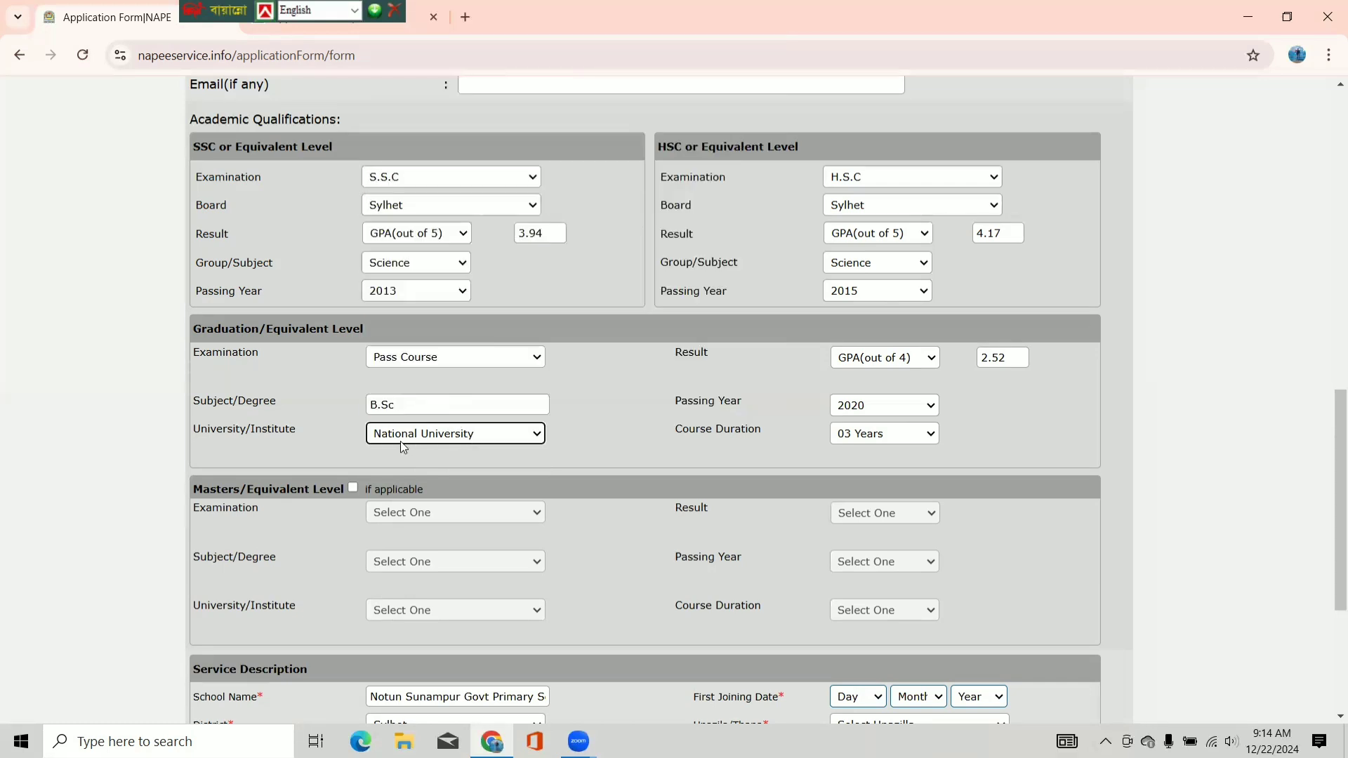
pyautogui.scroll(-1, 685, 376)
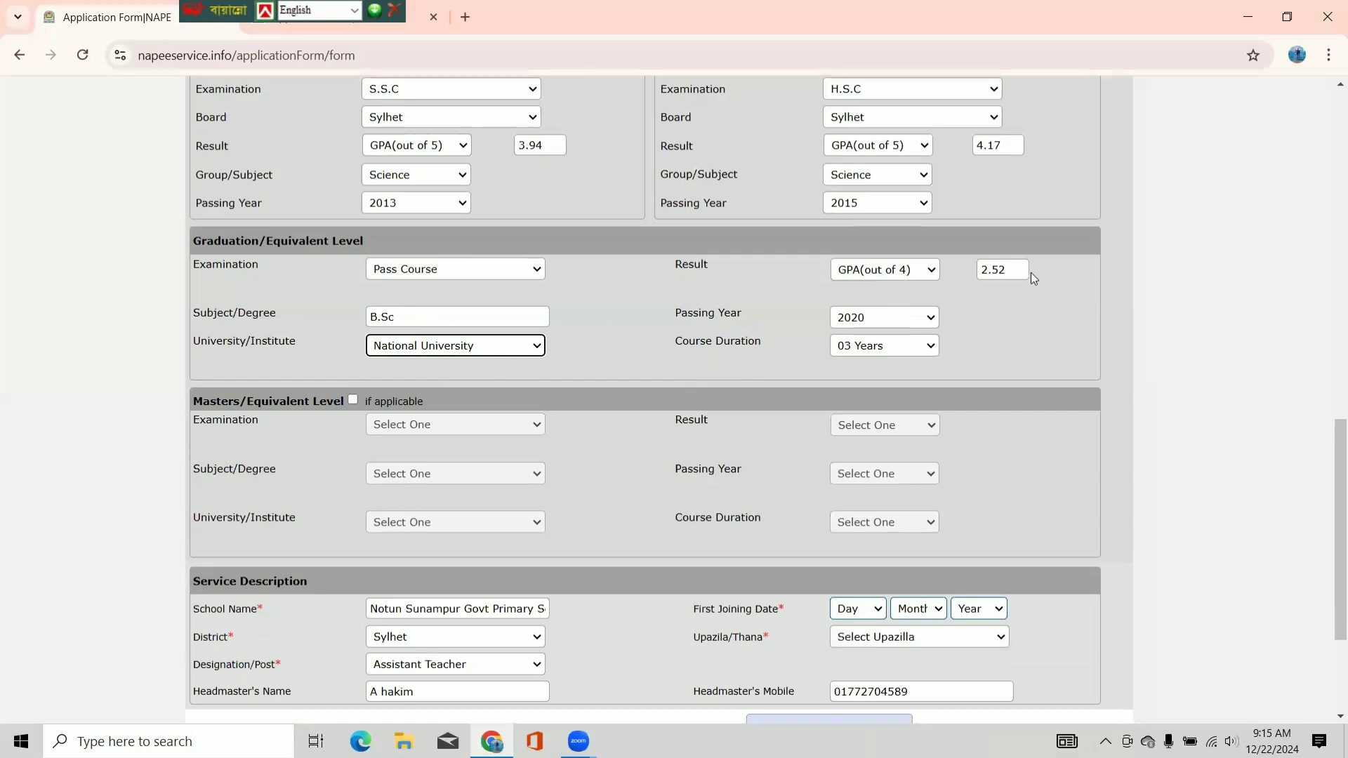
pyautogui.click(908, 270)
pyautogui.click(896, 377)
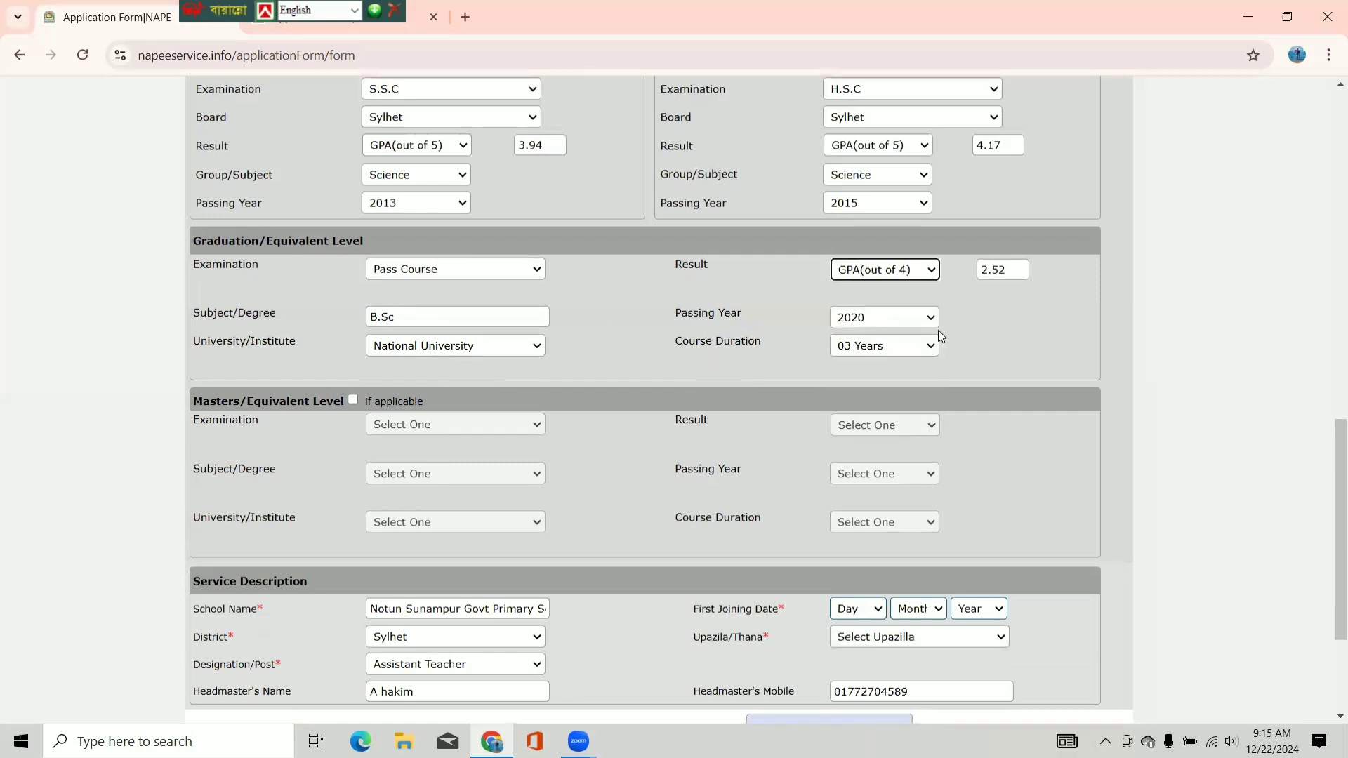
pyautogui.click(888, 321)
pyautogui.click(889, 320)
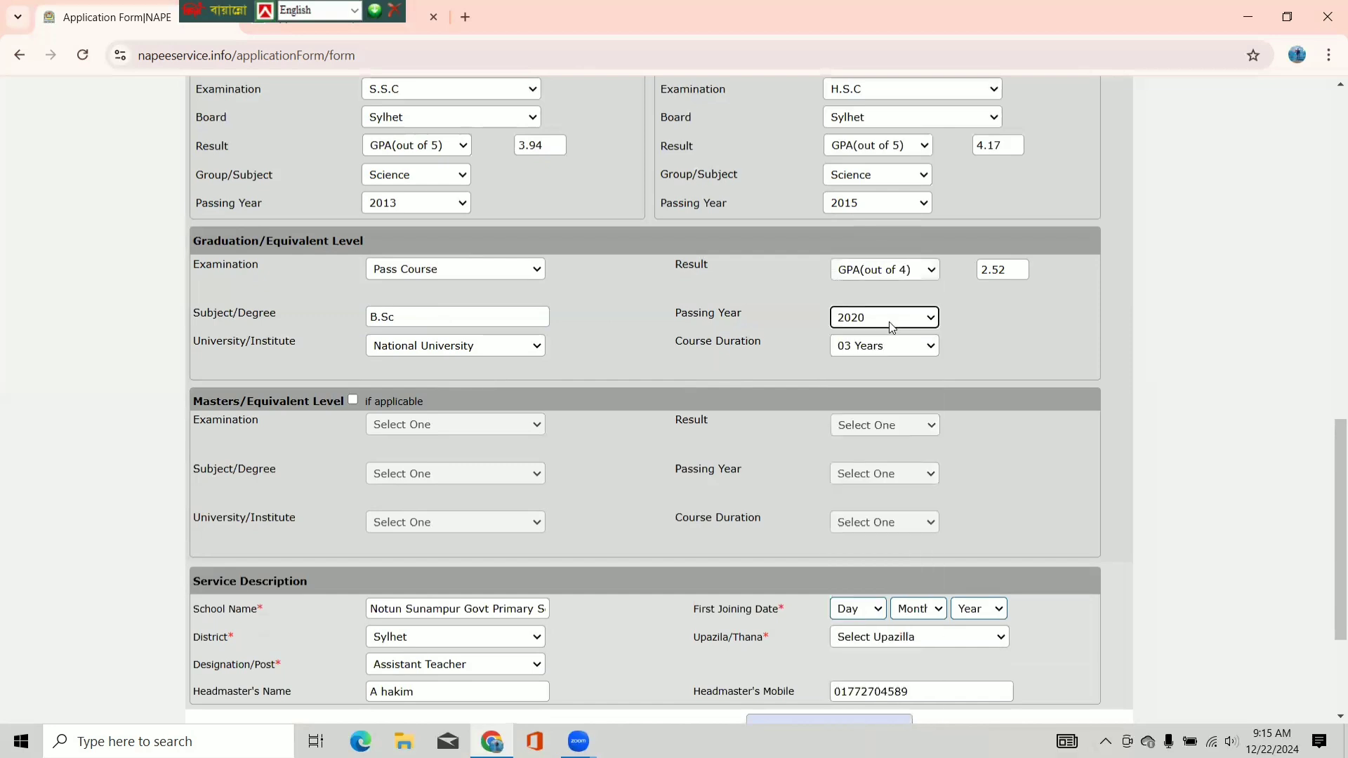
pyautogui.click(873, 347)
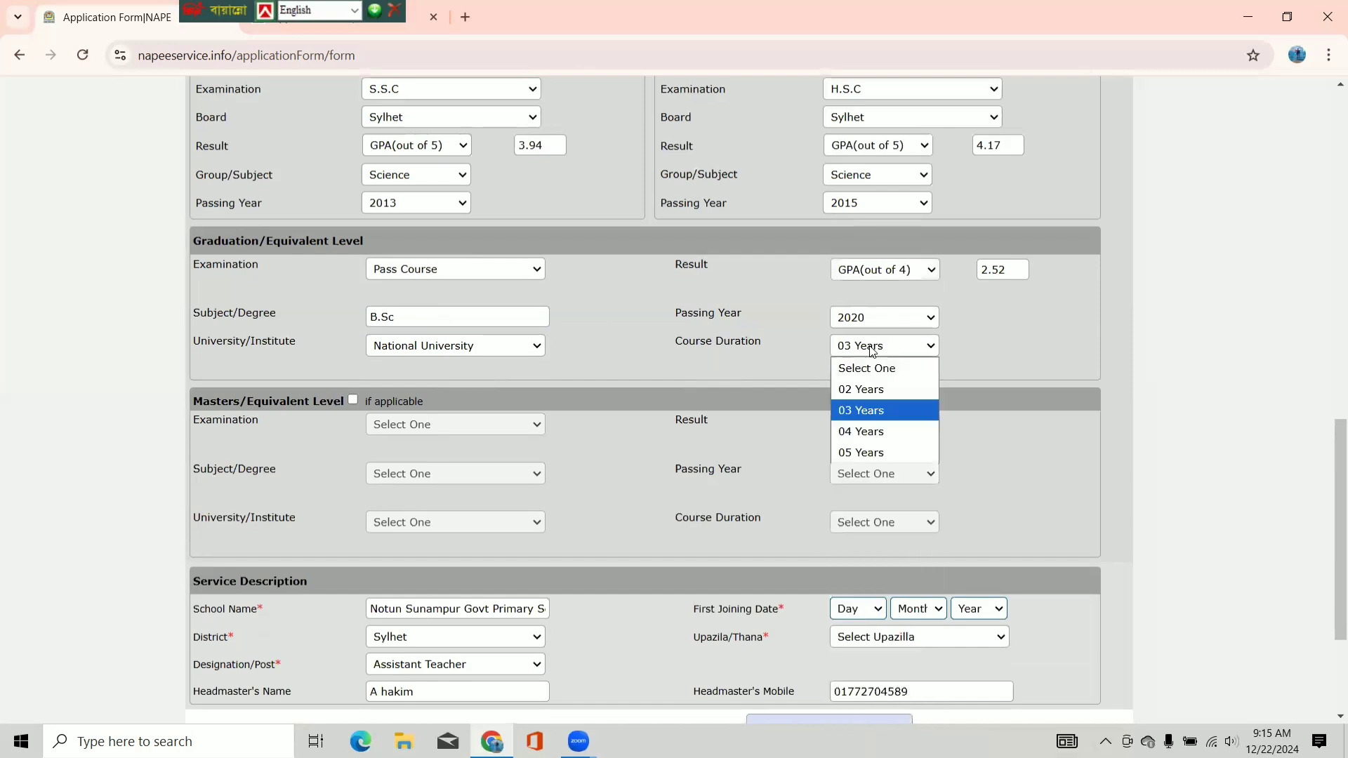
pyautogui.click(866, 404)
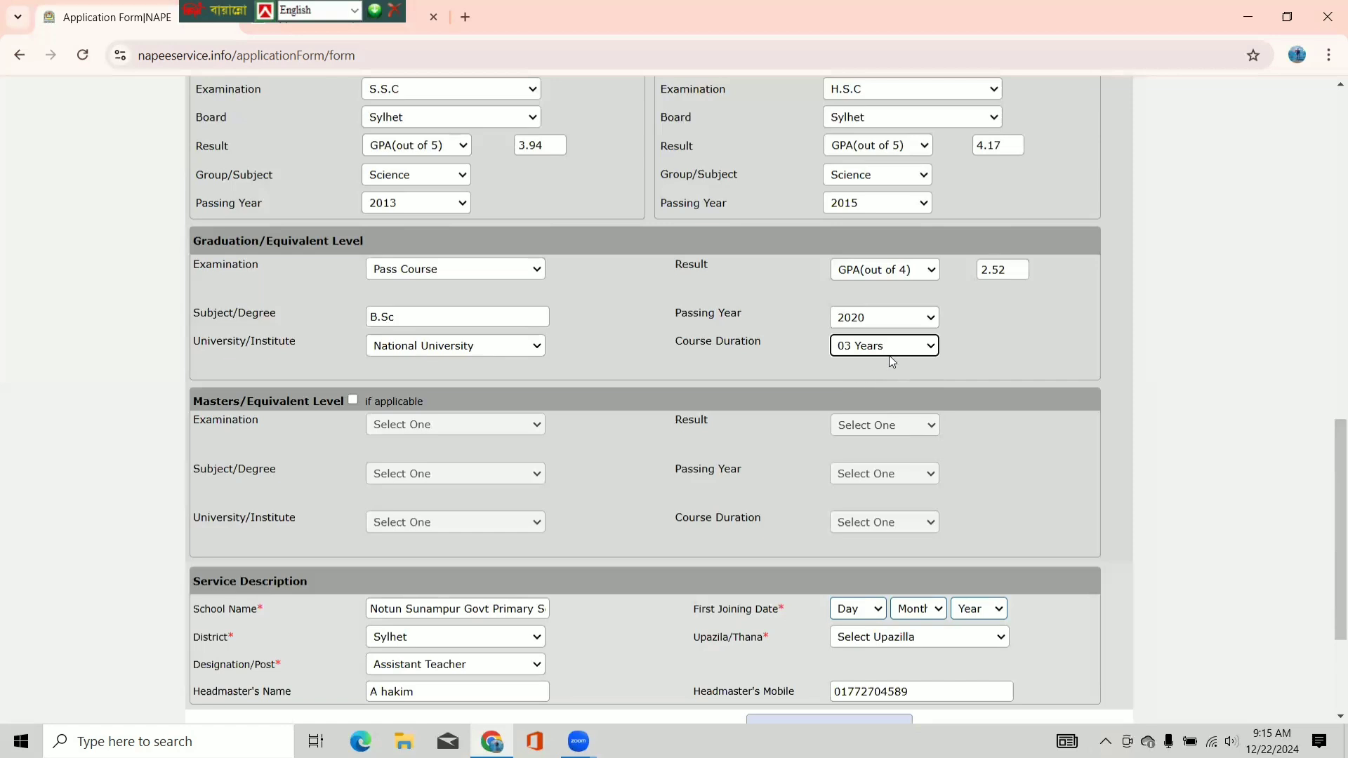
pyautogui.scroll(-3, 600, 341)
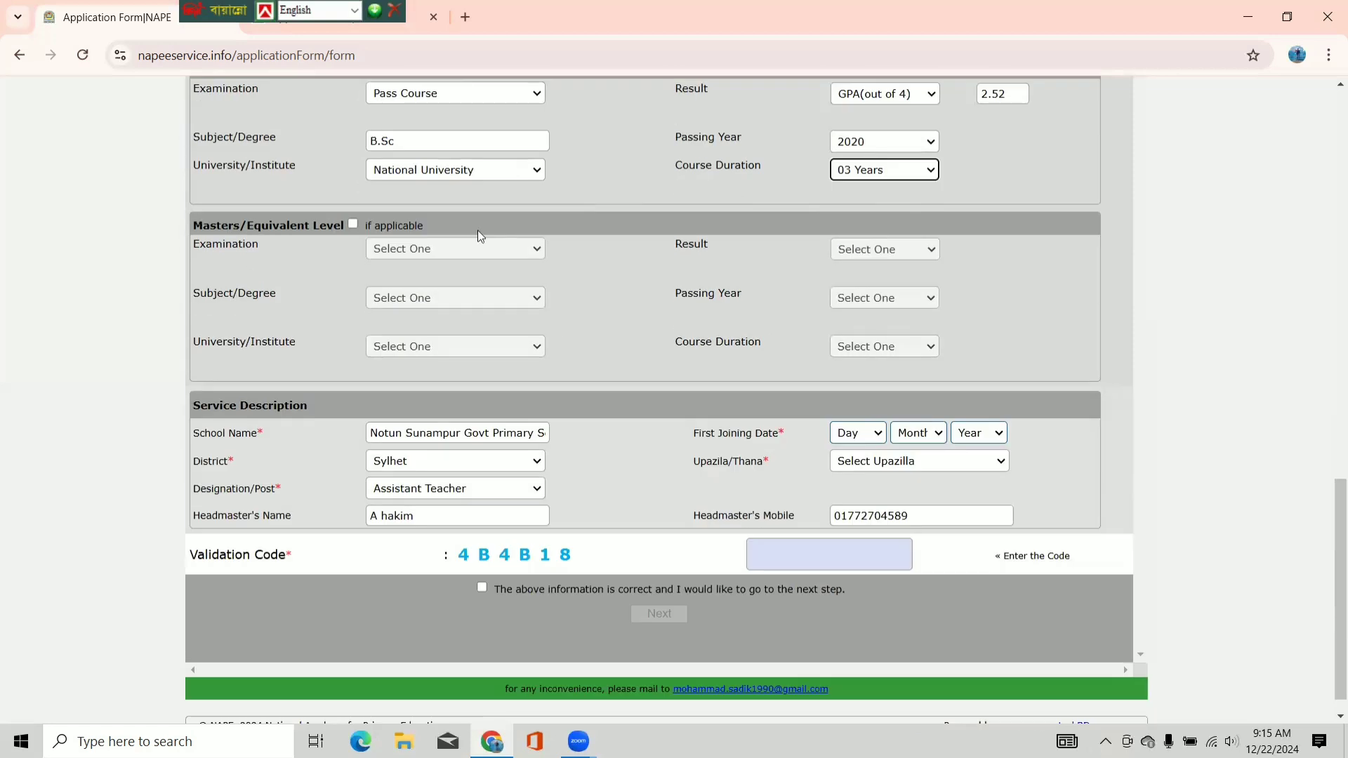
# - Leave Masters disabled and confirm school district Sylhet and designation Assistant Teacher
pyautogui.click(353, 224)
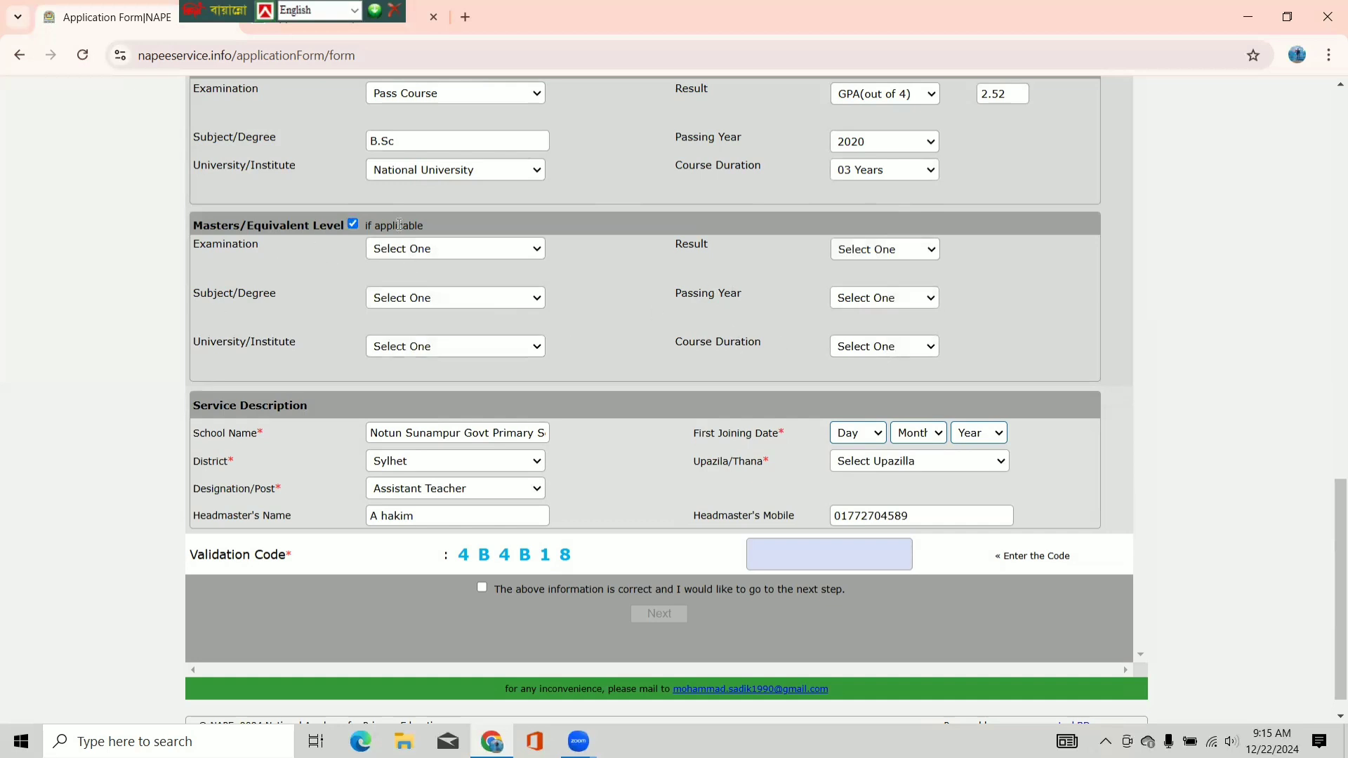
pyautogui.click(354, 225)
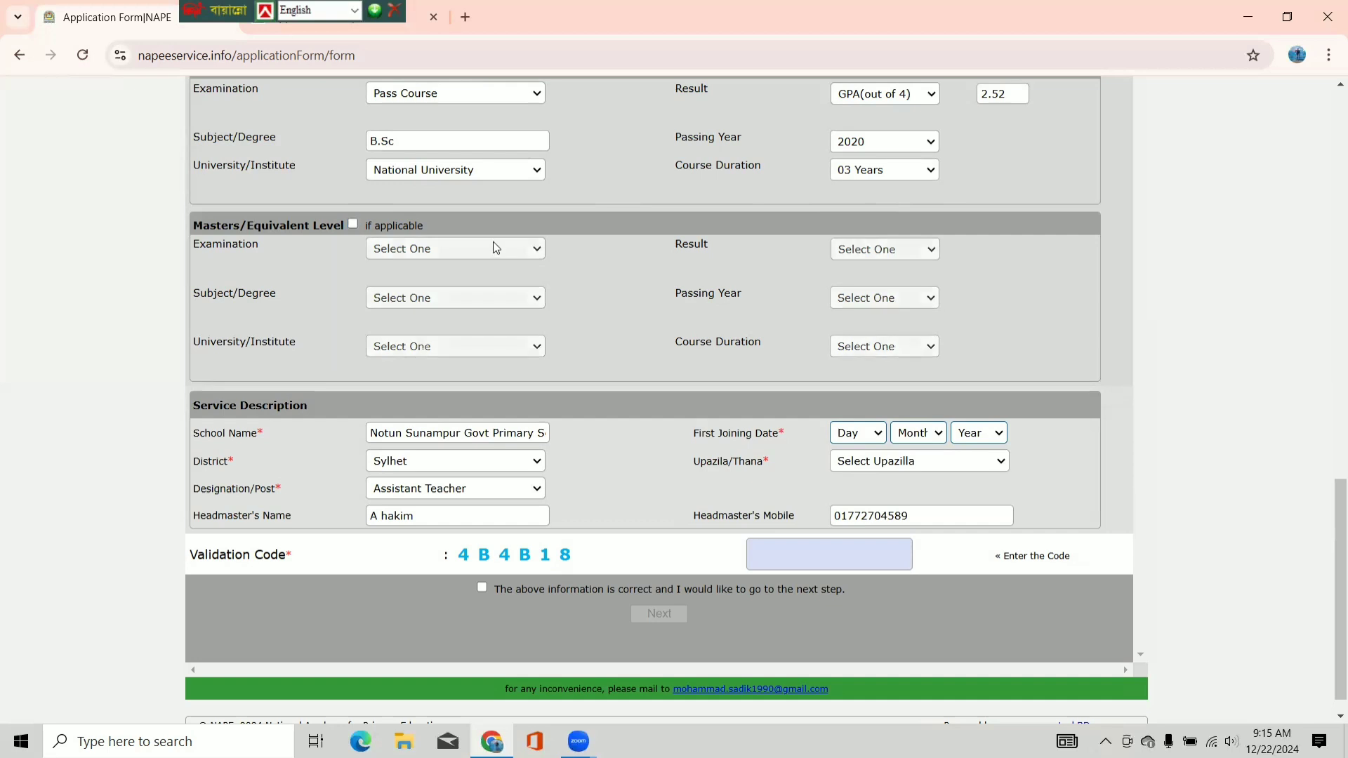
pyautogui.scroll(-1, 493, 241)
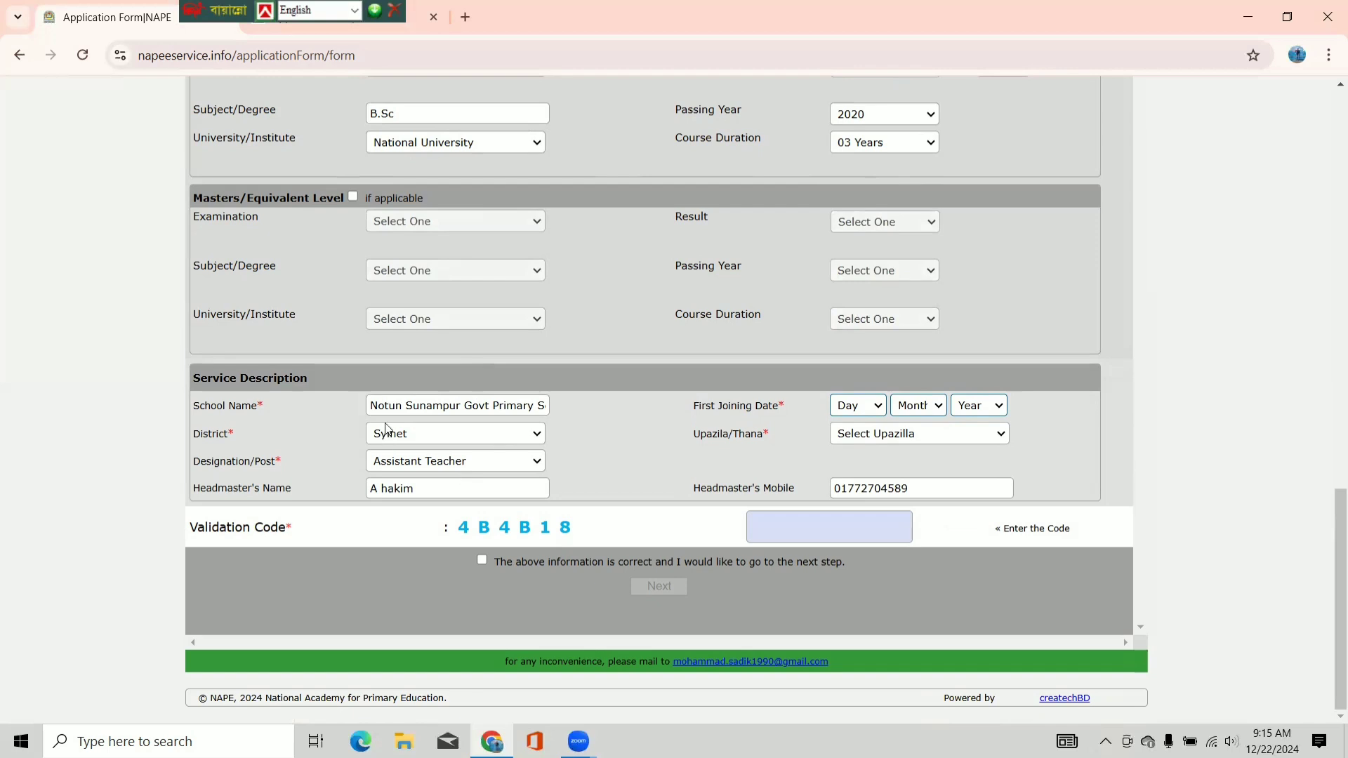
pyautogui.click(432, 405)
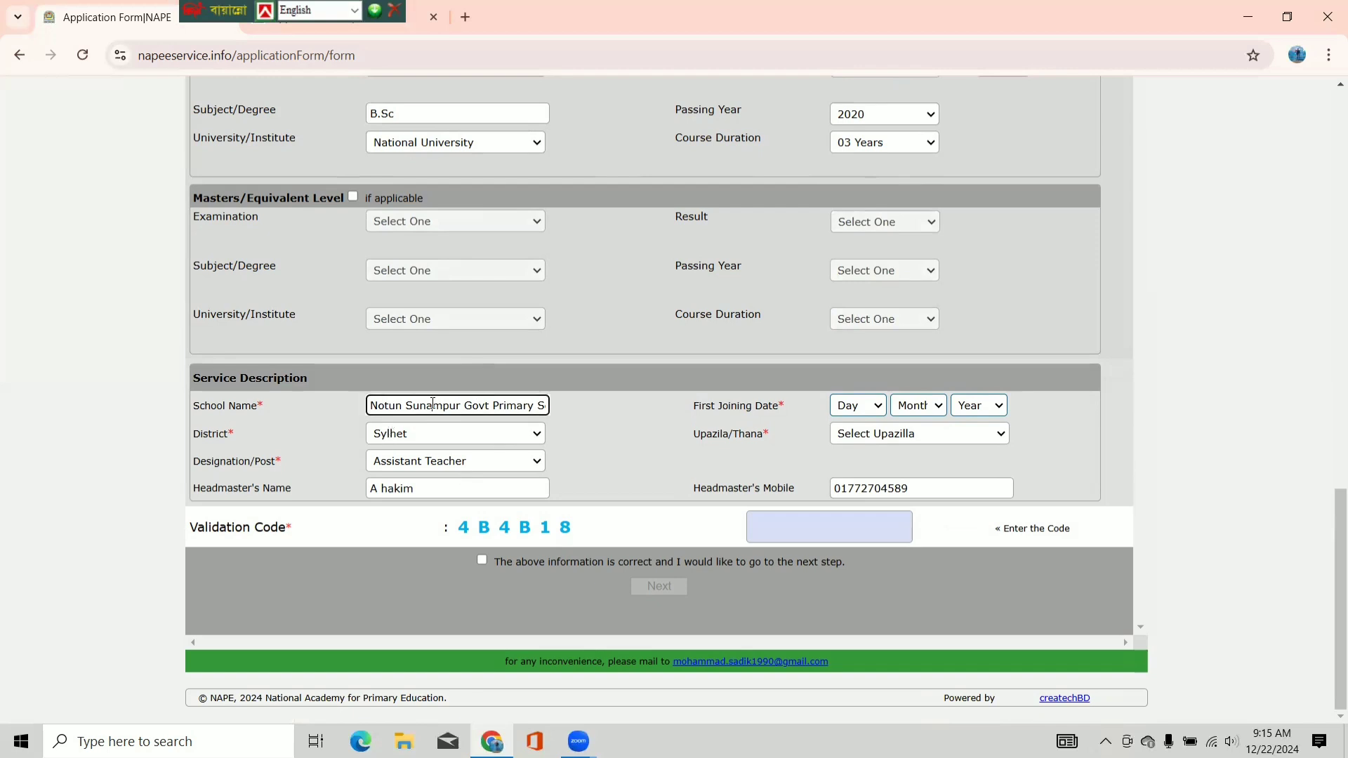
pyautogui.click(416, 440)
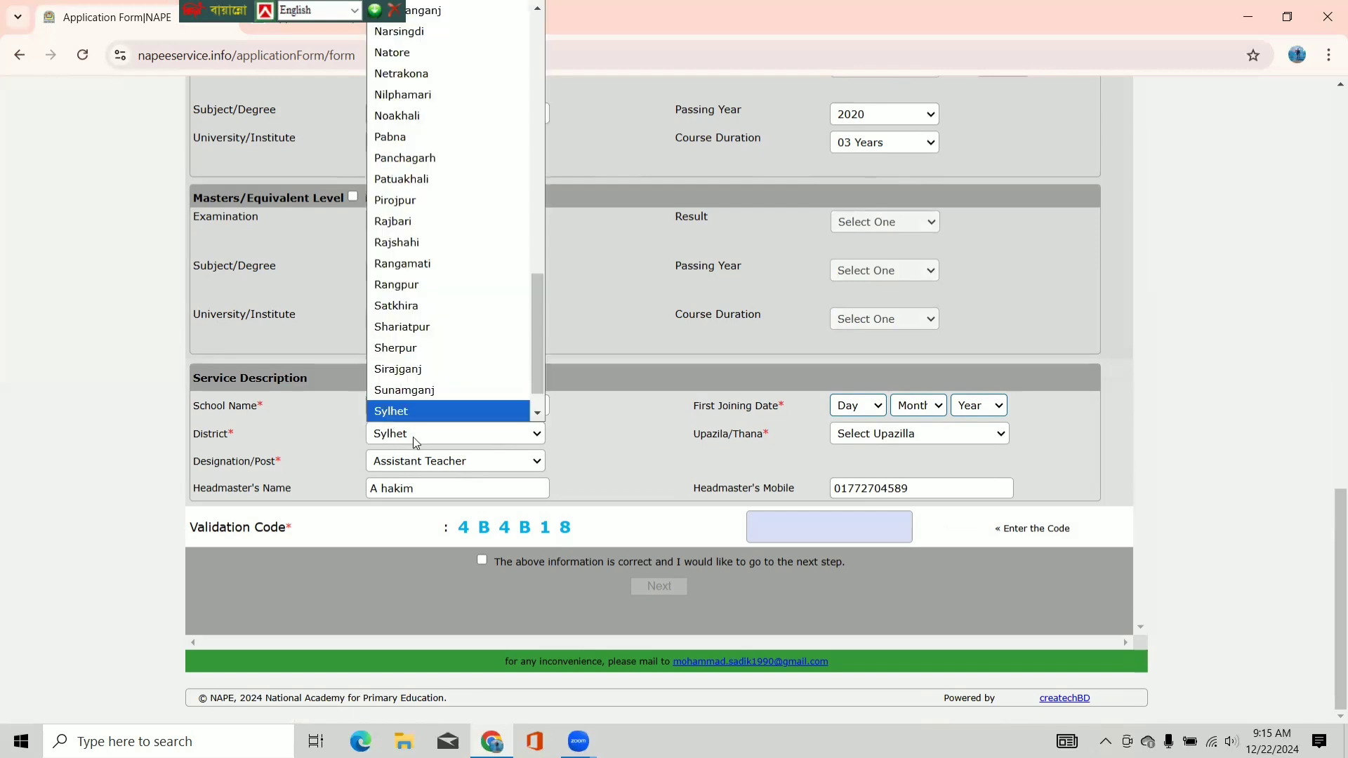
pyautogui.click(413, 410)
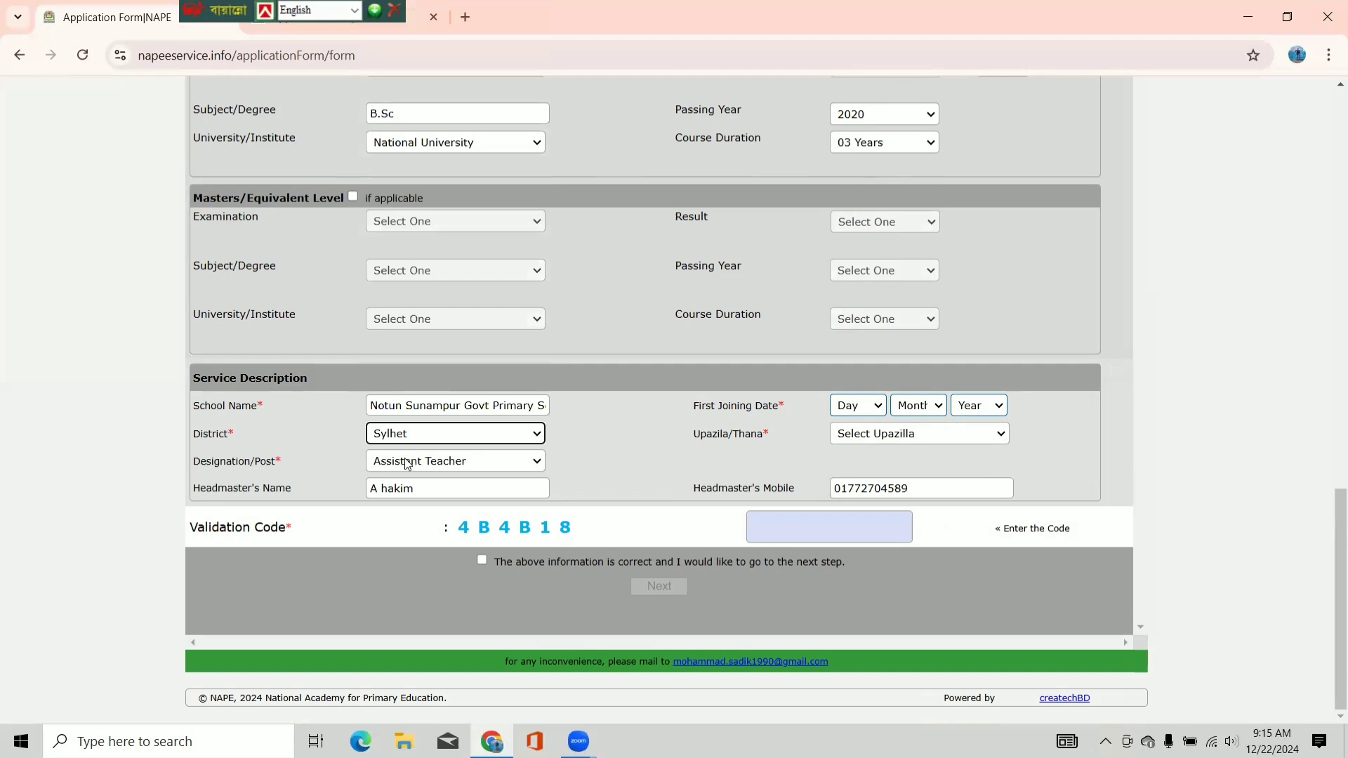
pyautogui.click(407, 462)
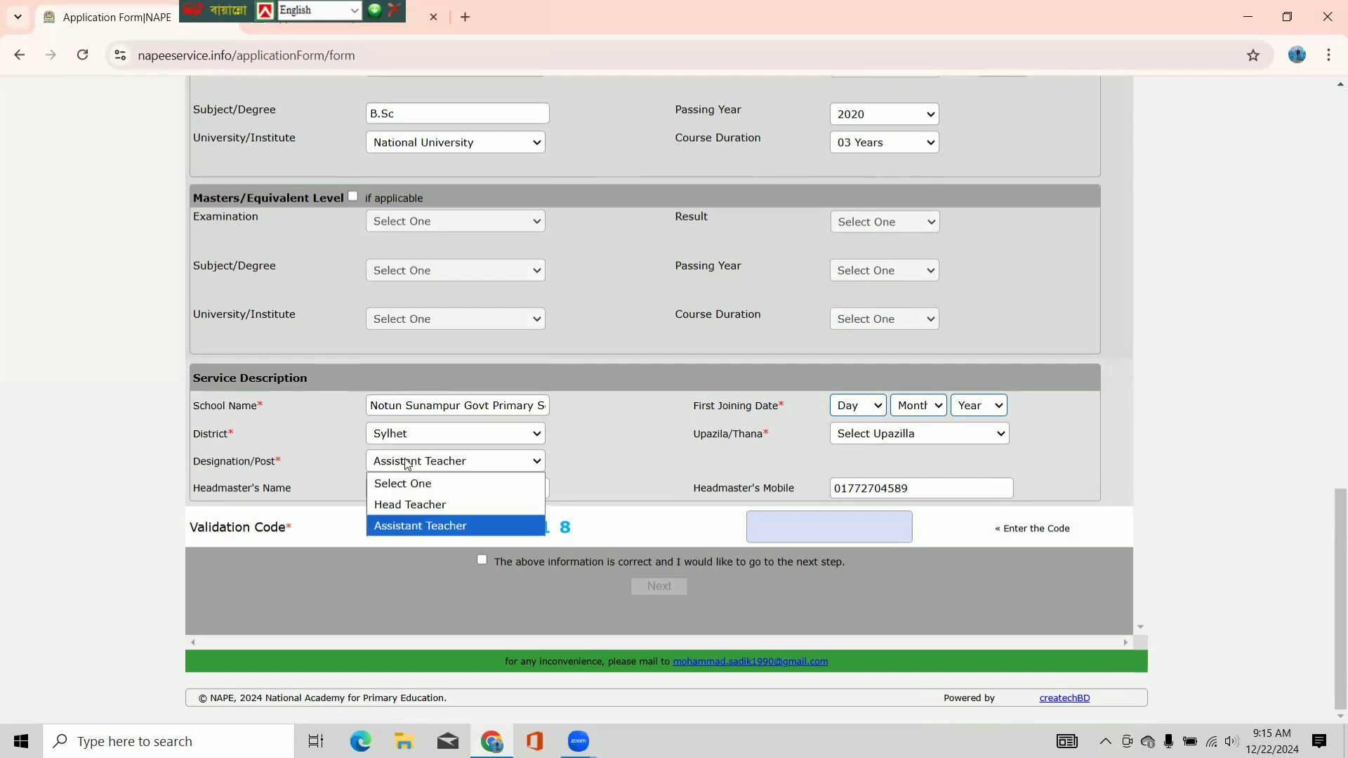
pyautogui.click(414, 525)
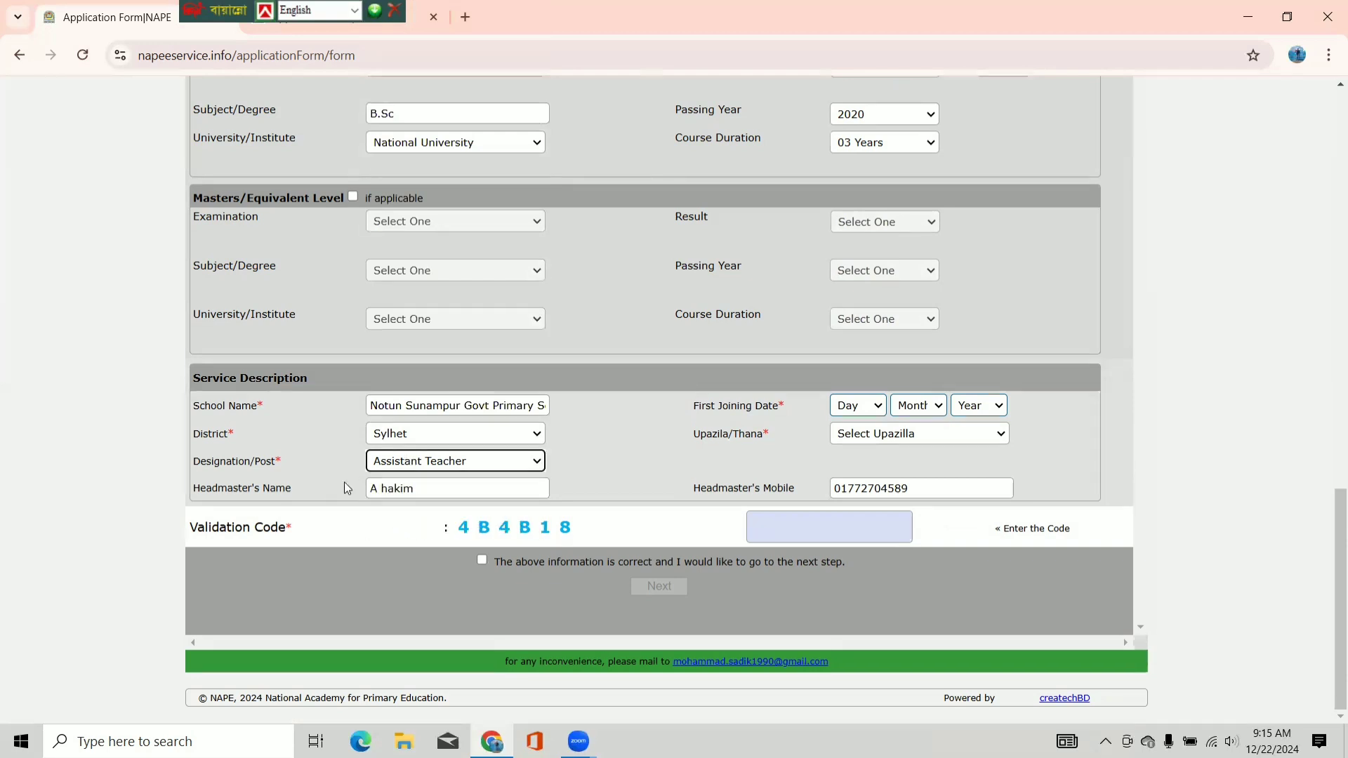
pyautogui.click(430, 489)
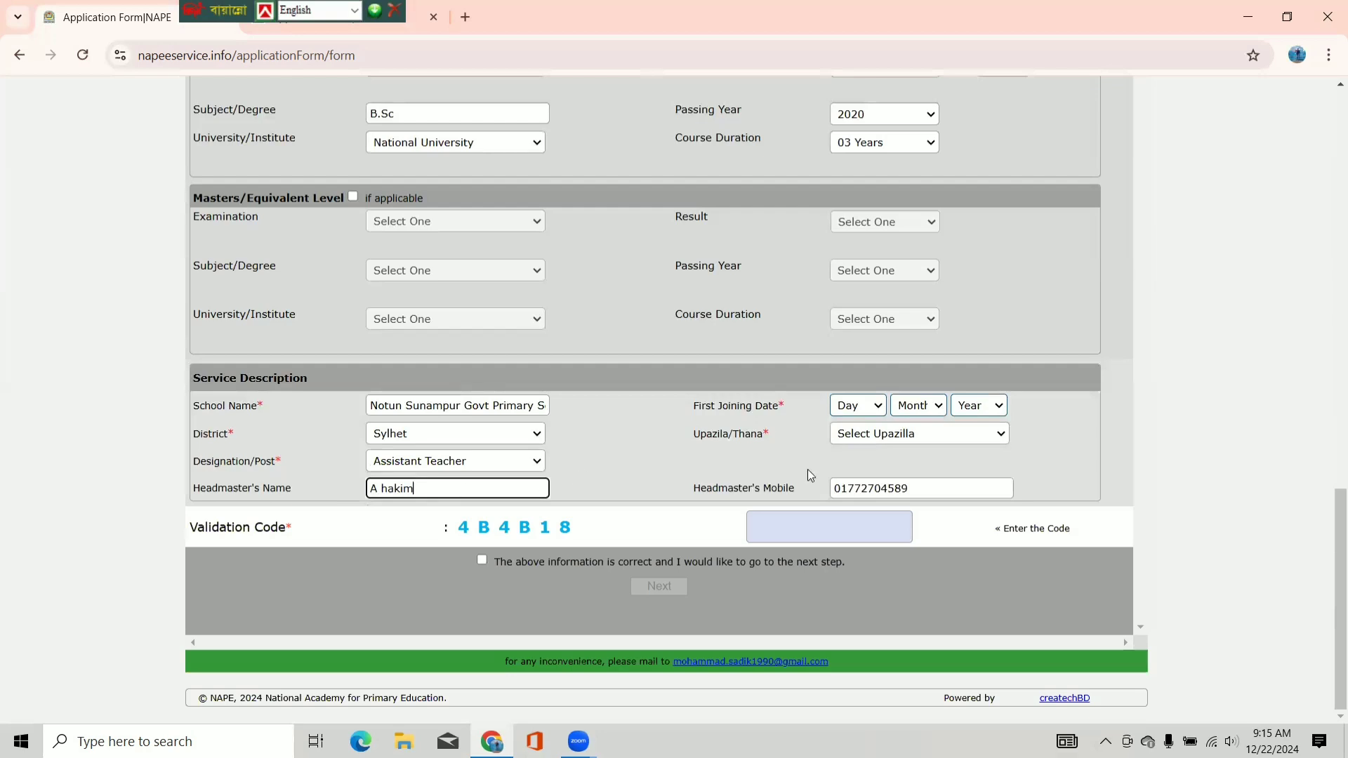
# - Set the First Joining Date to 22 January 2023
pyautogui.click(872, 409)
pyautogui.click(878, 385)
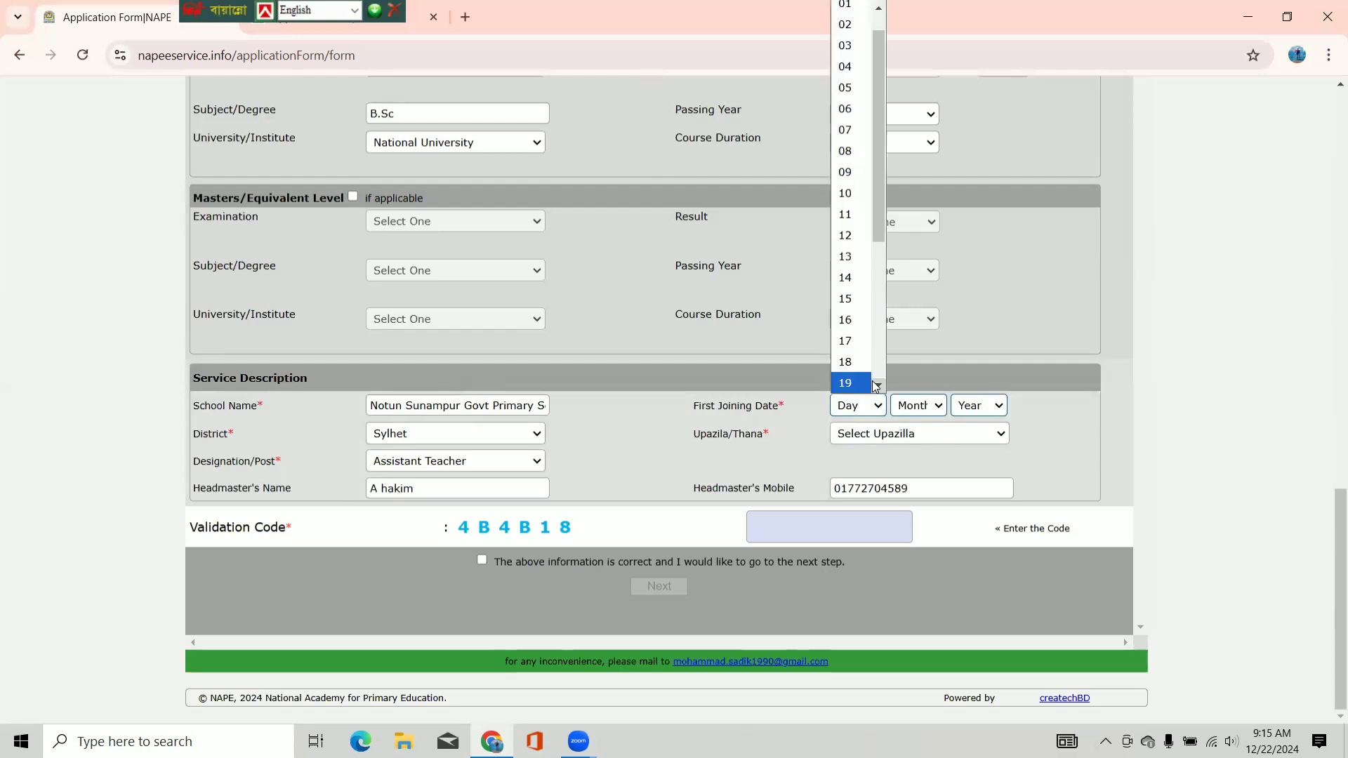
pyautogui.scroll(-4, 865, 298)
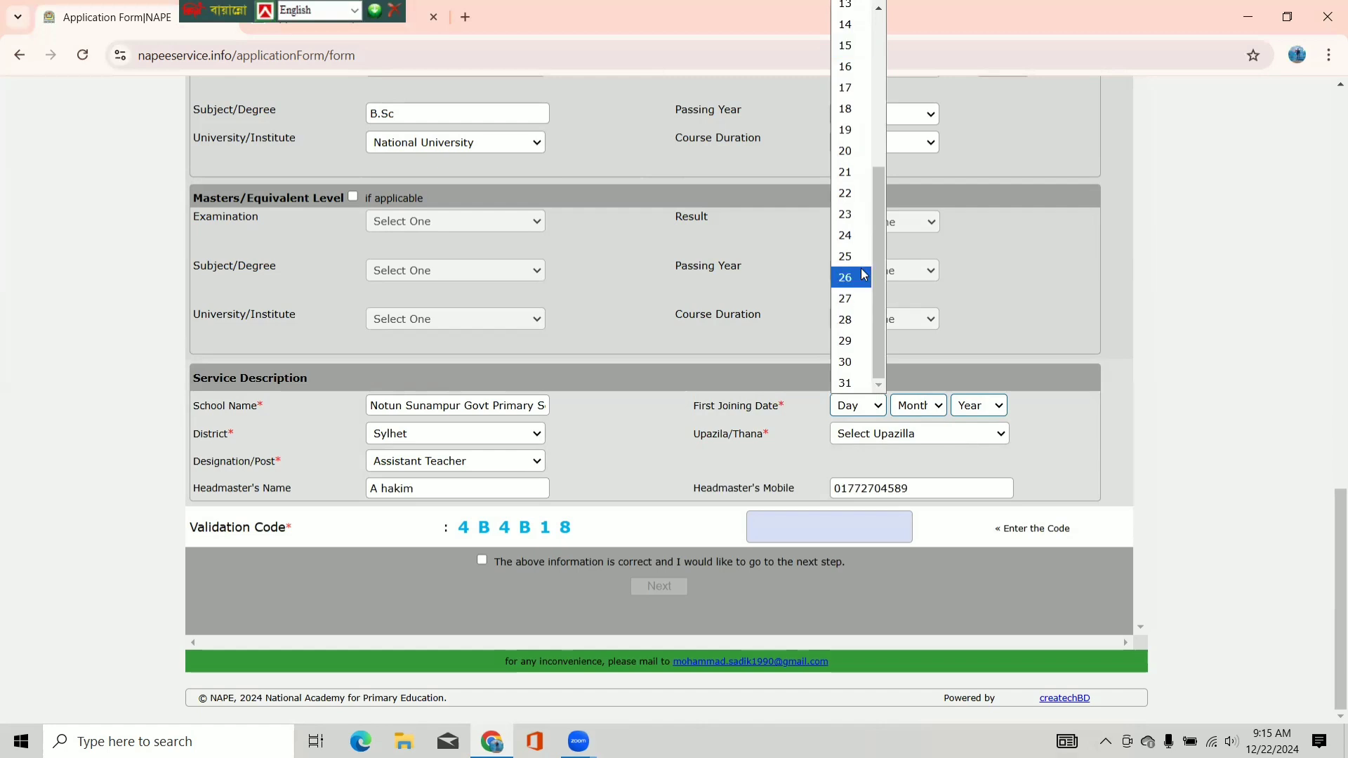
pyautogui.click(863, 195)
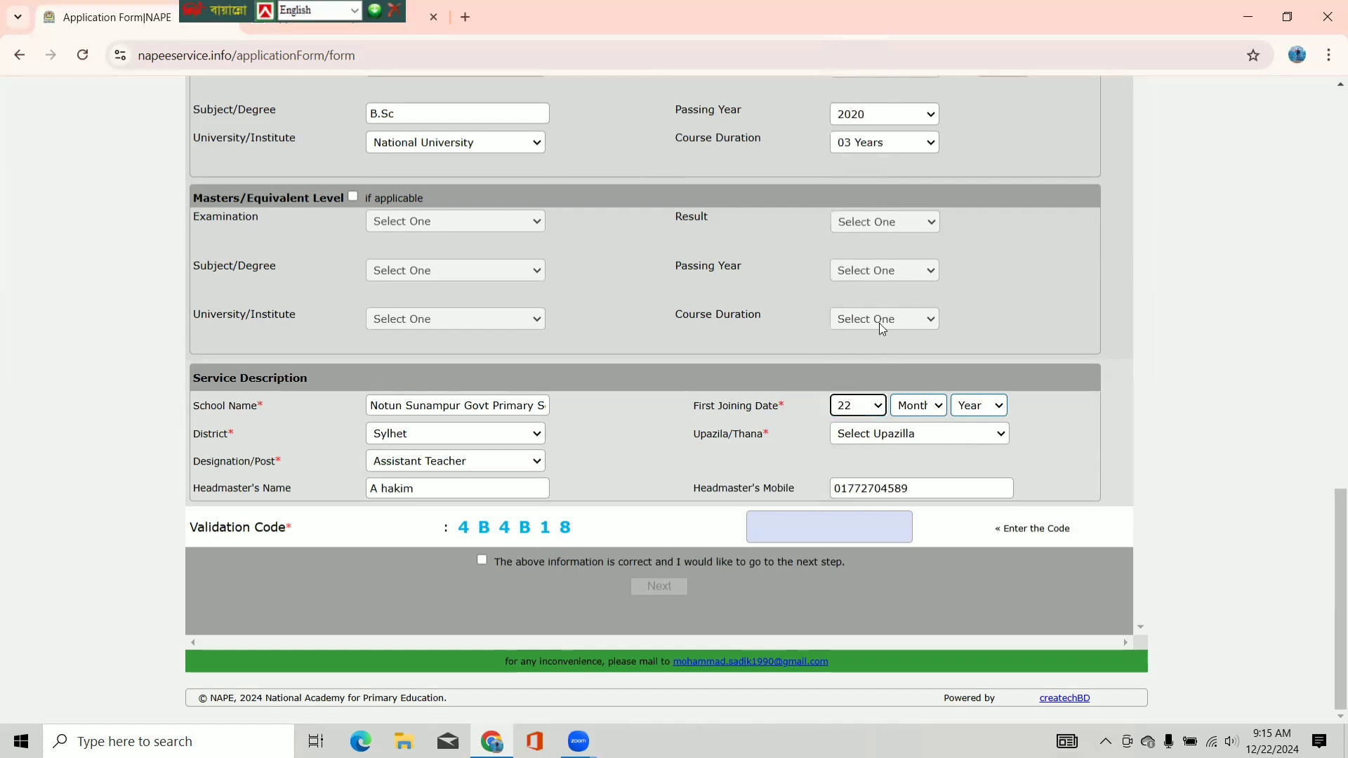
pyautogui.click(931, 408)
pyautogui.click(929, 455)
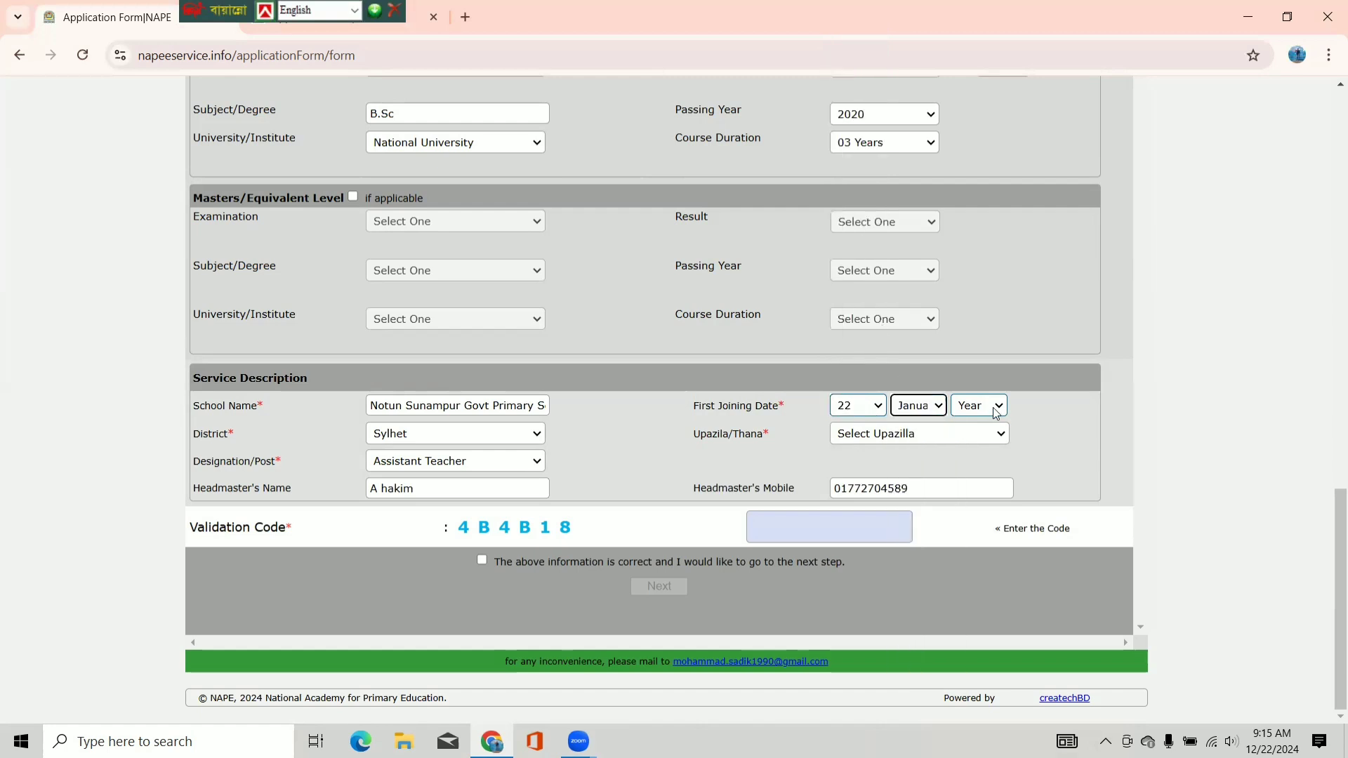
pyautogui.click(996, 409)
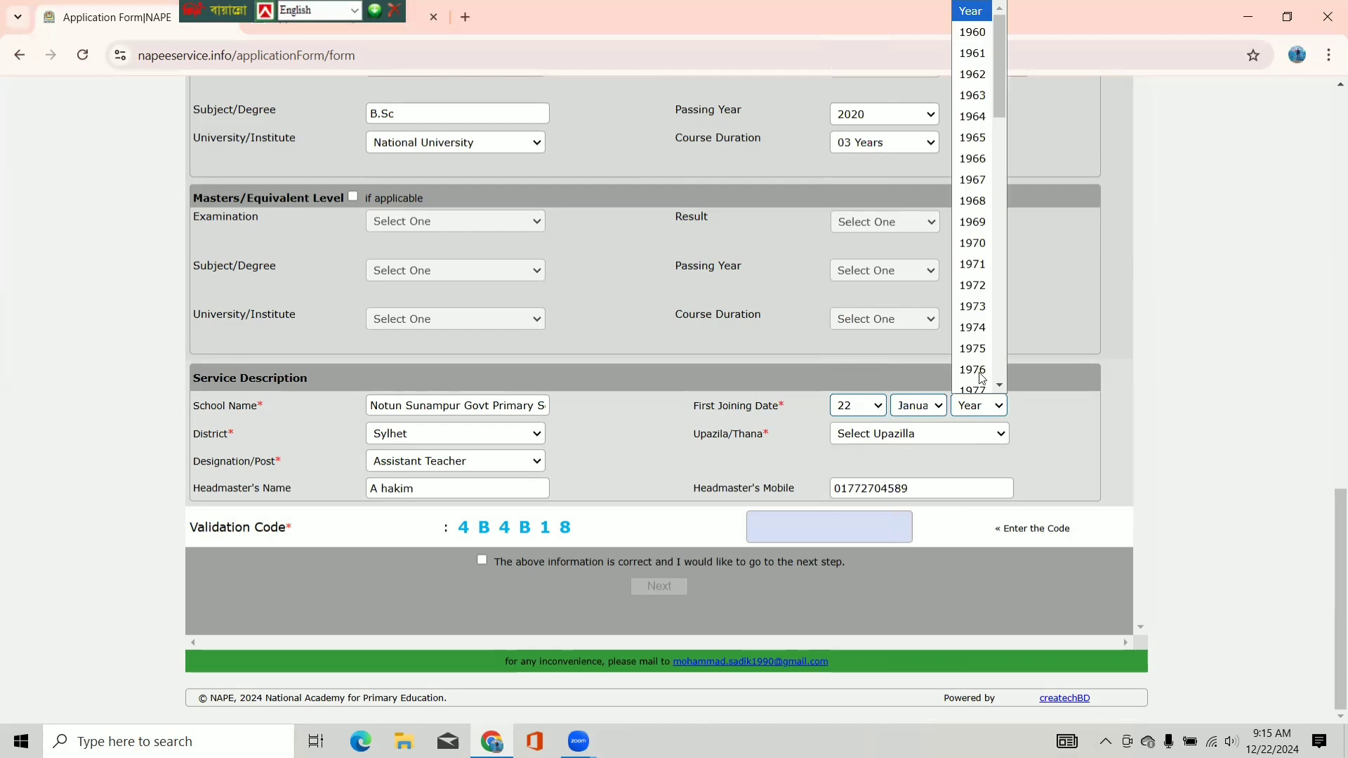
pyautogui.scroll(-5, 979, 330)
pyautogui.scroll(-10, 981, 337)
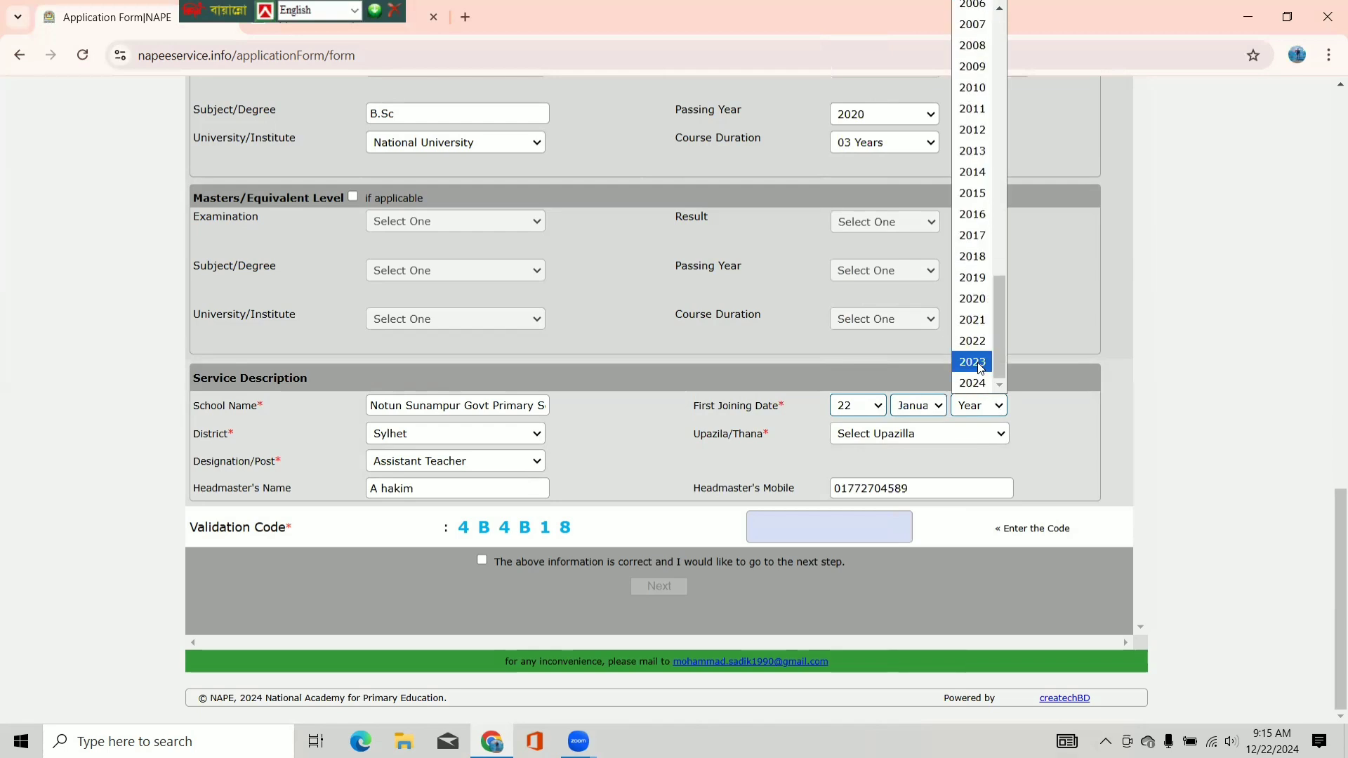
pyautogui.click(976, 361)
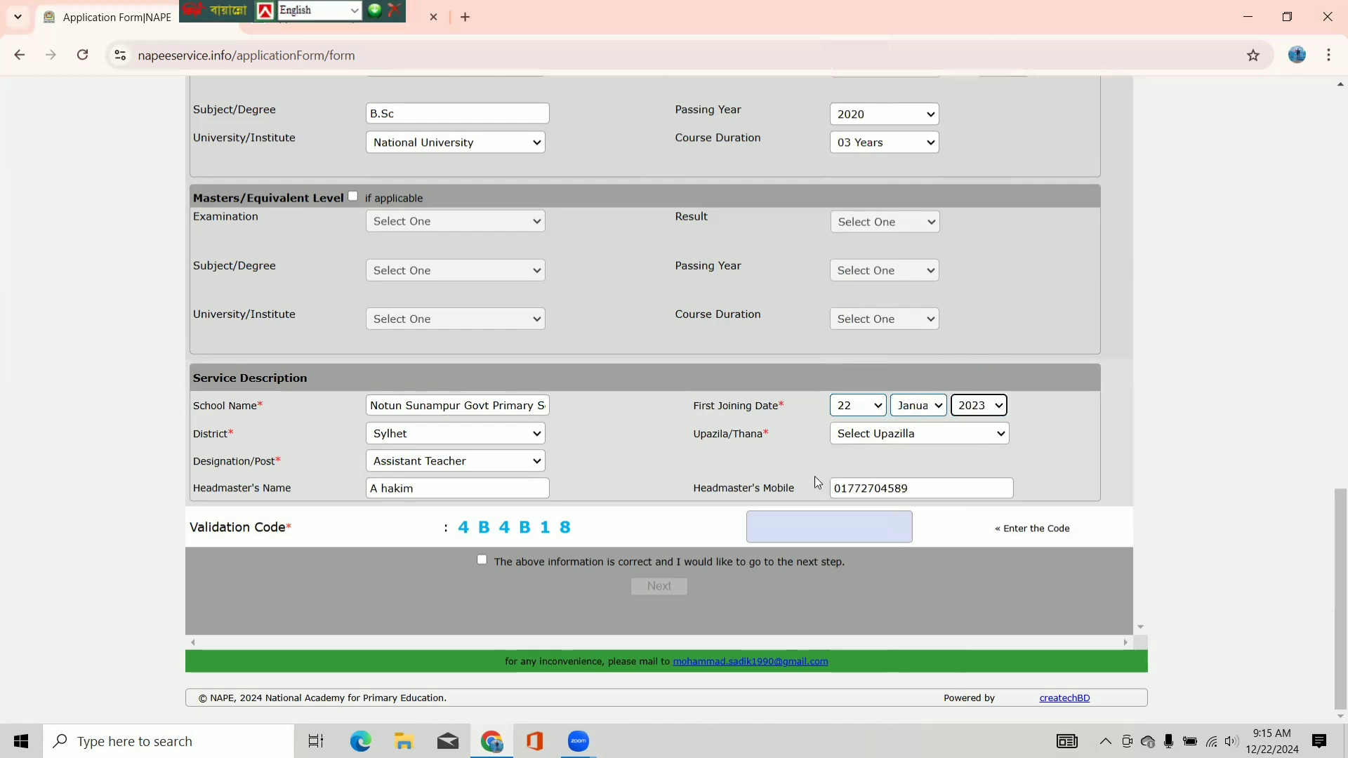
# - Choose Beanibazar as the service Upazila/Thana
pyautogui.click(900, 436)
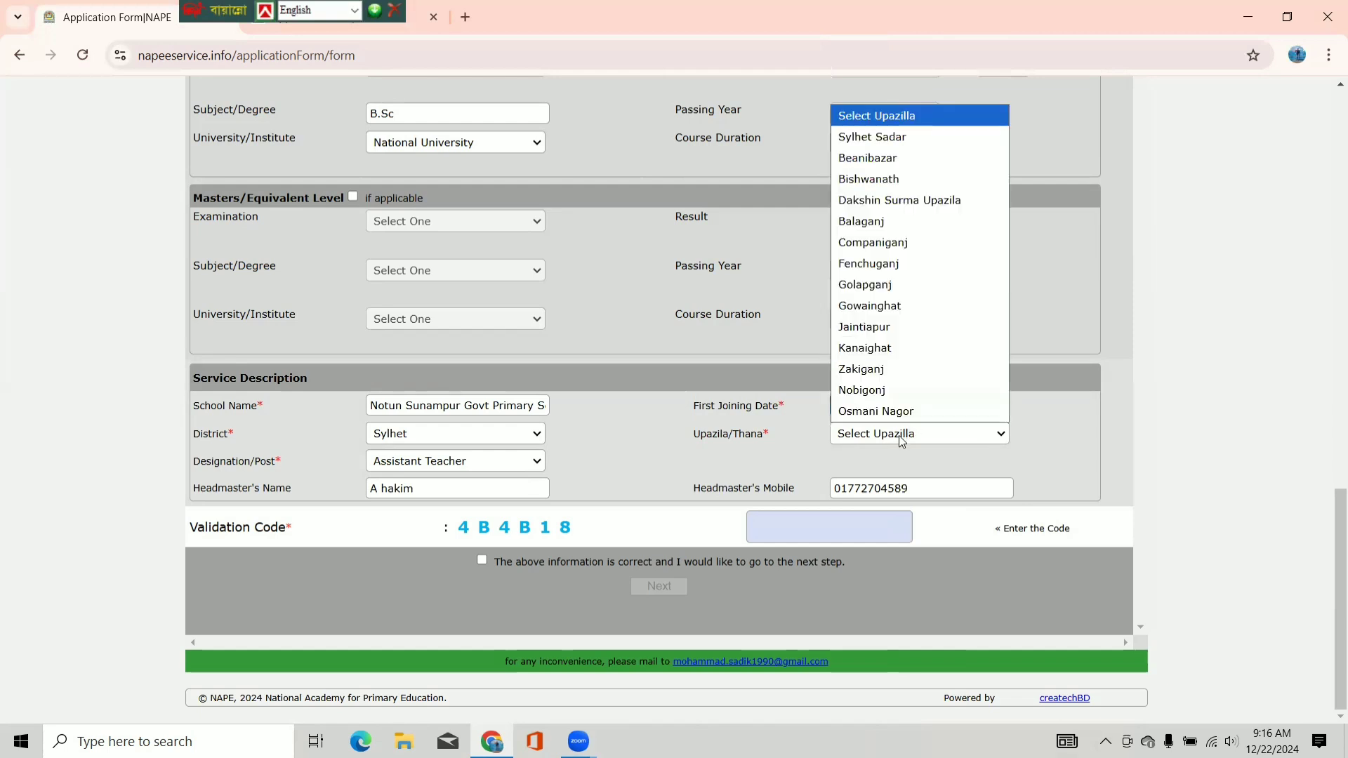
pyautogui.click(881, 158)
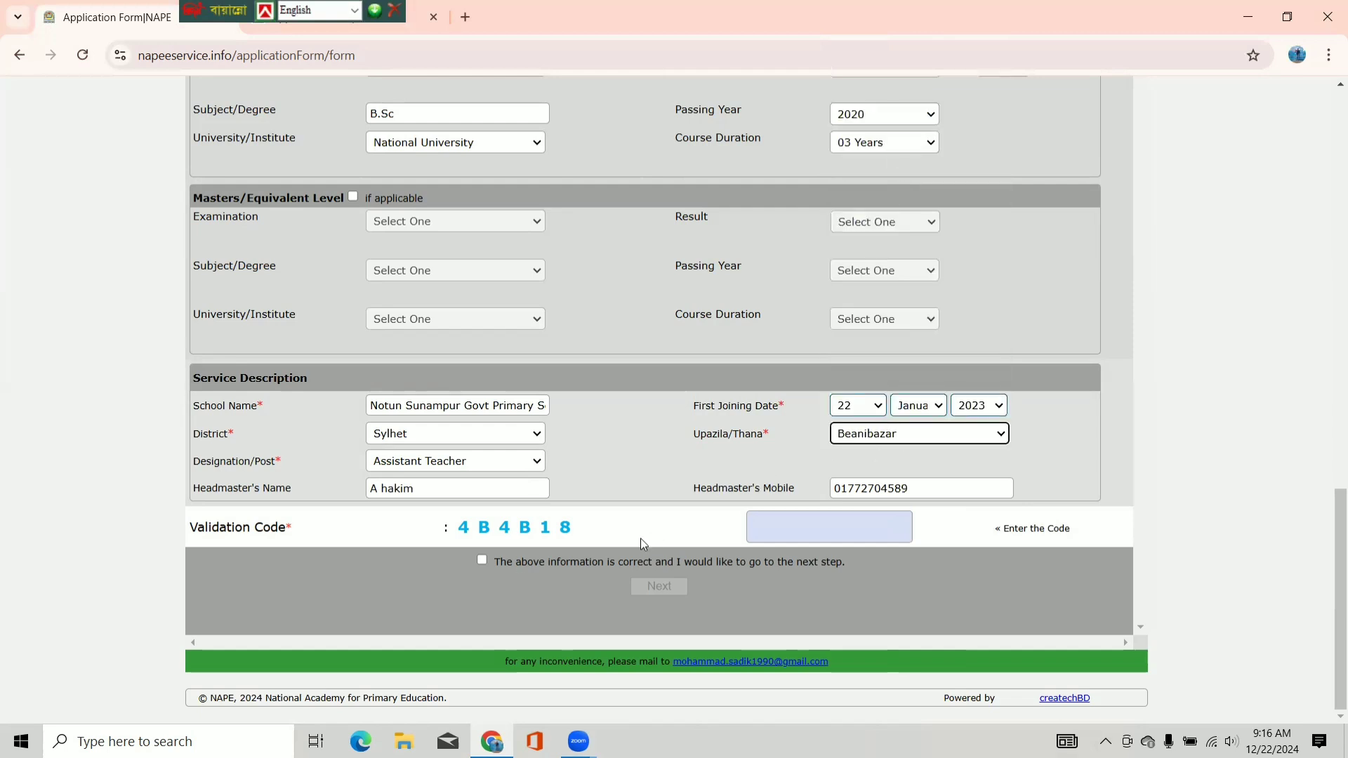
pyautogui.click(924, 488)
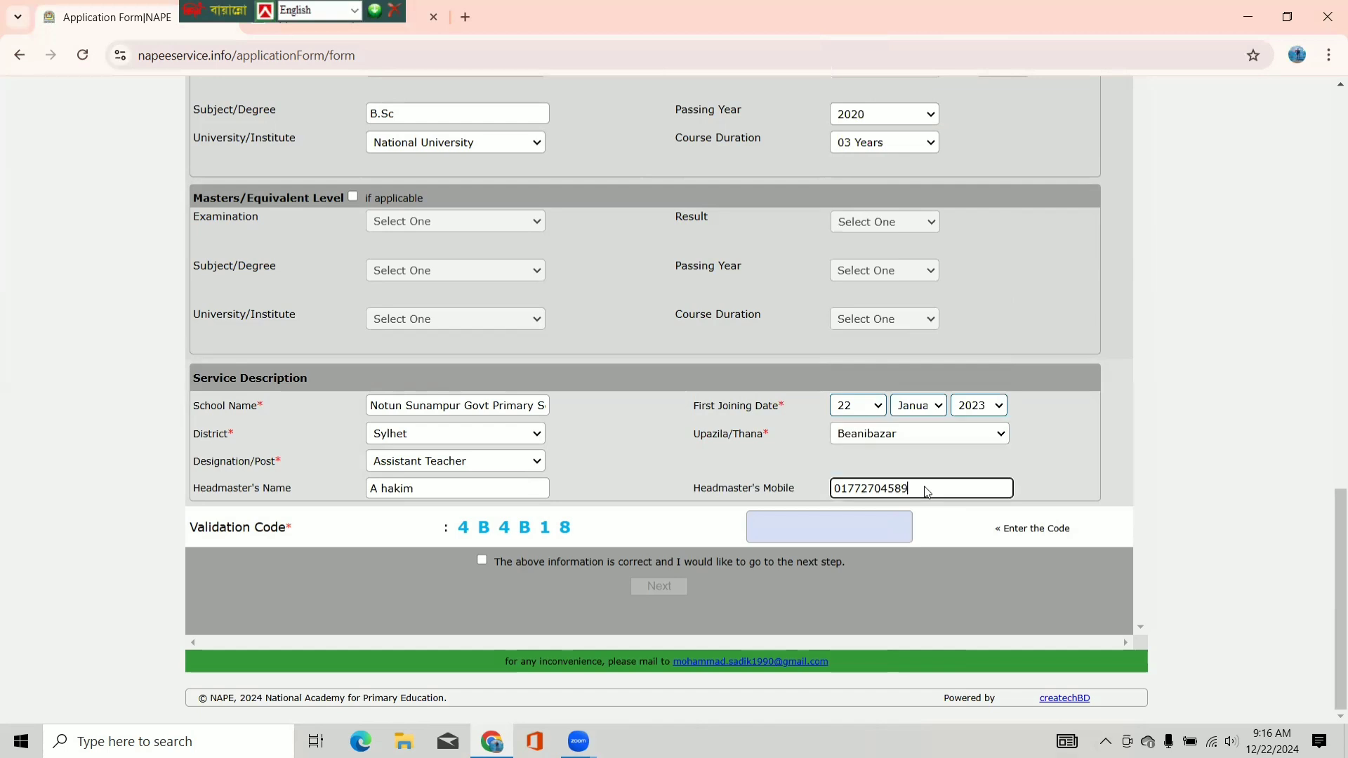
# - Enter the displayed validation code, correcting a typo, and tick the confirmation checkbox
pyautogui.click(788, 523)
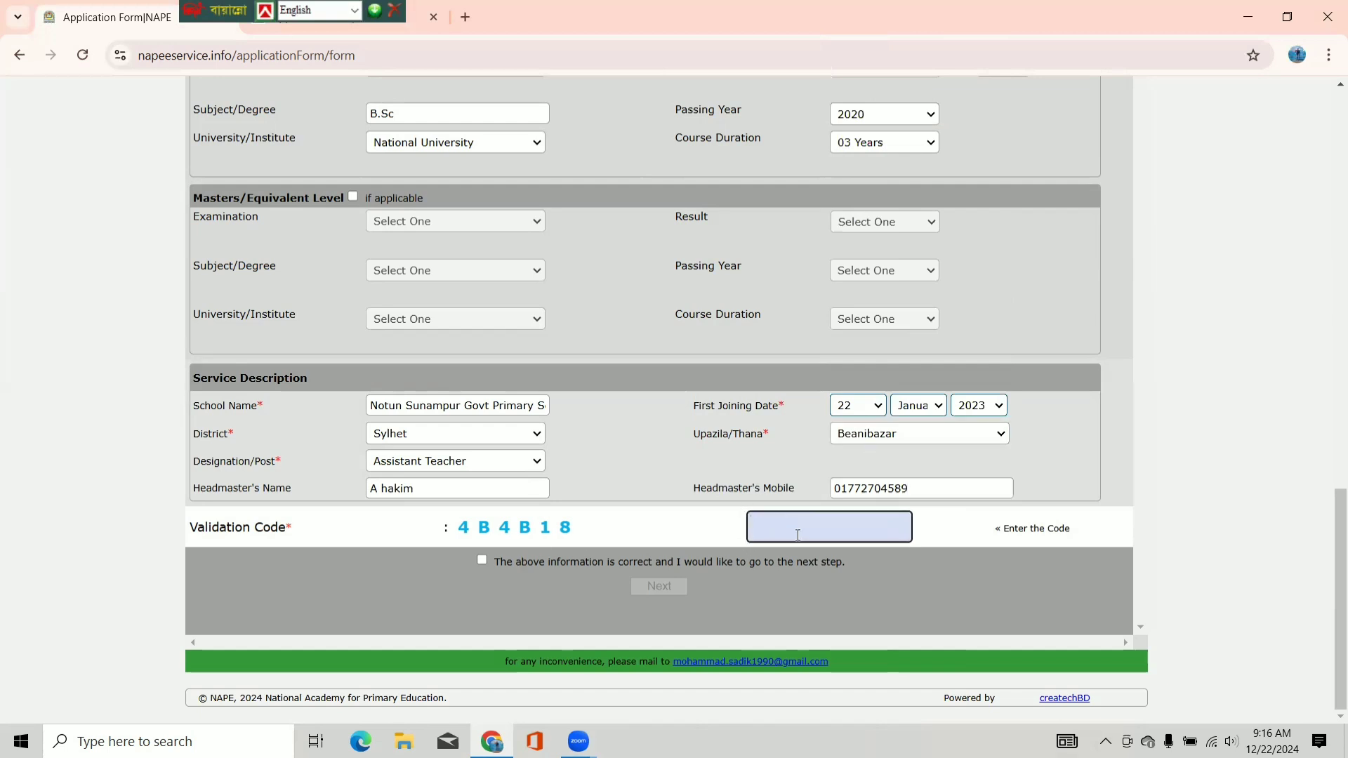
pyautogui.write('4')
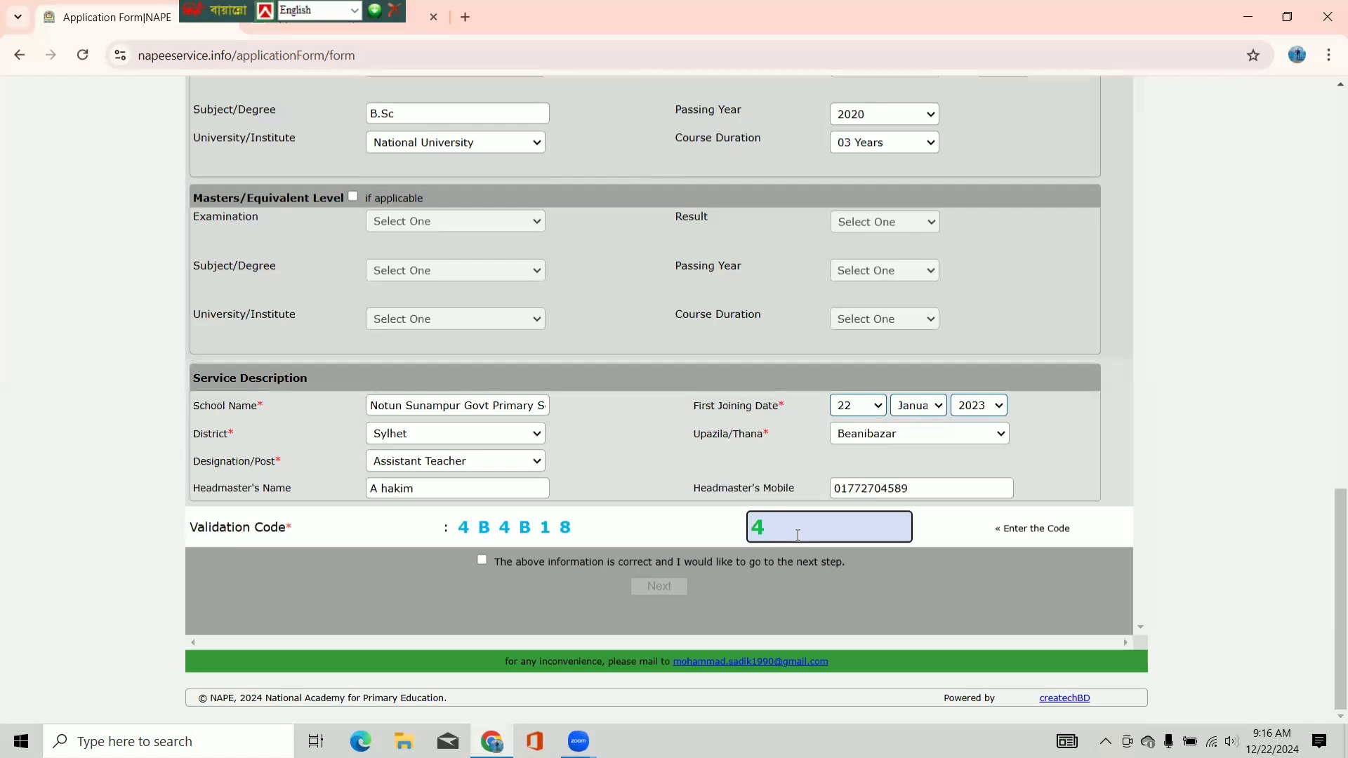
pyautogui.write('B')
pyautogui.write('4')
pyautogui.press('BackSpace')
pyautogui.write('4B18')
pyautogui.moveTo(1329, 526); pyautogui.dragTo(1329, 561)
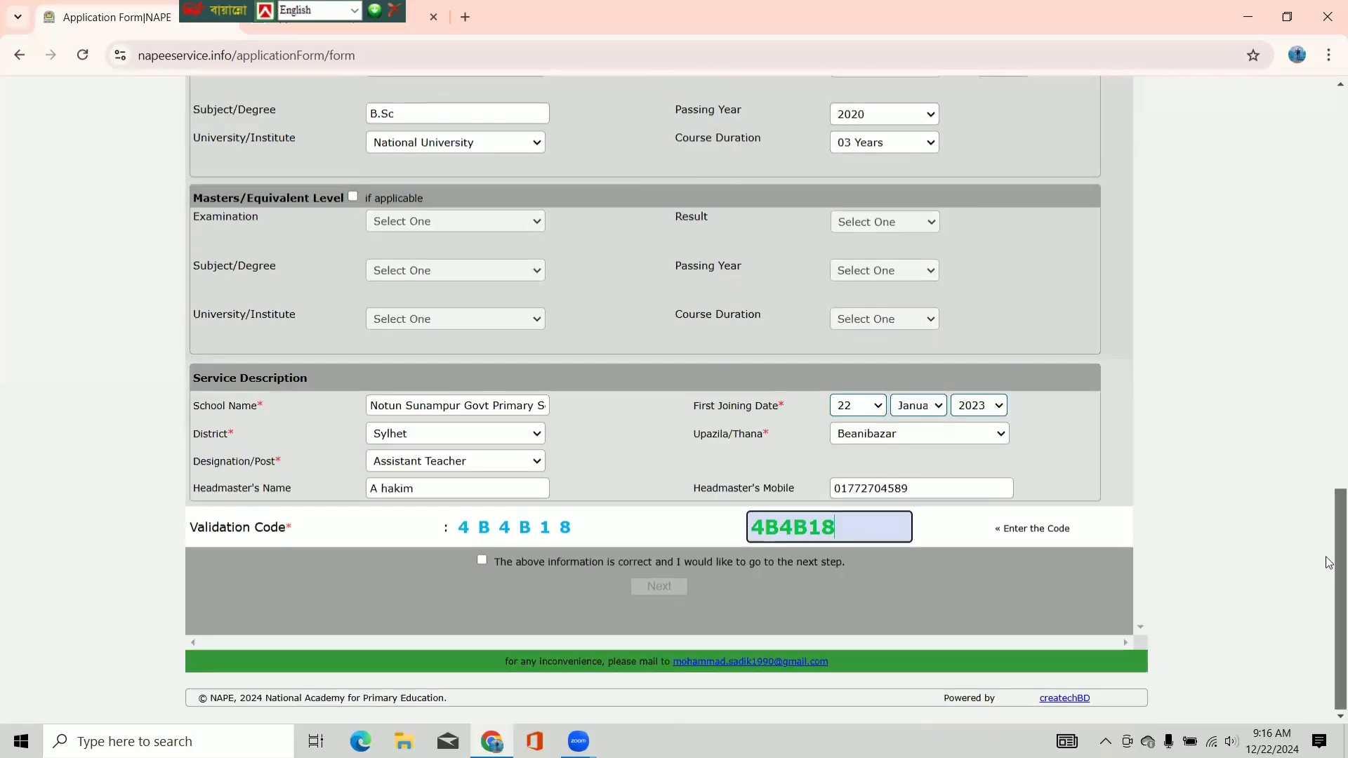
pyautogui.click(479, 560)
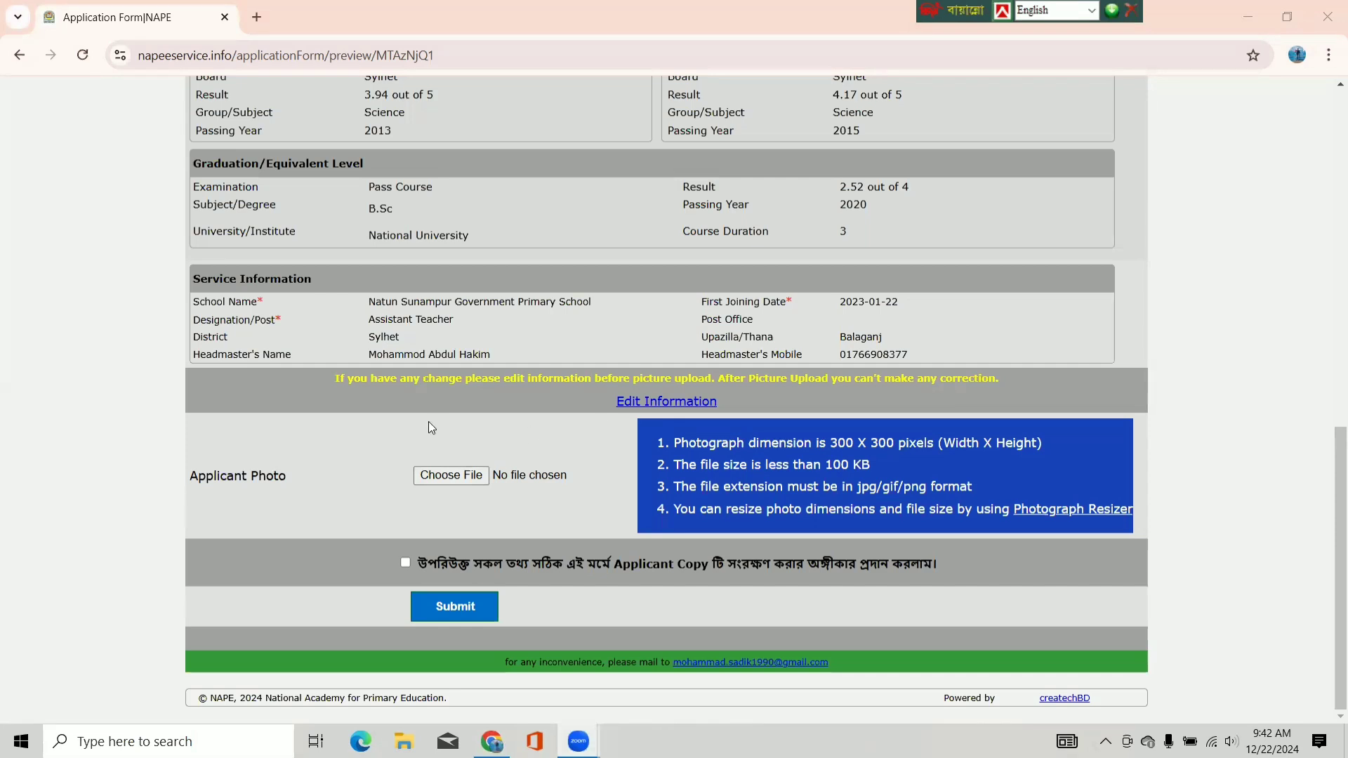
# - Go back to Edit Information and reselect the graduation Subject/Degree value
pyautogui.click(641, 402)
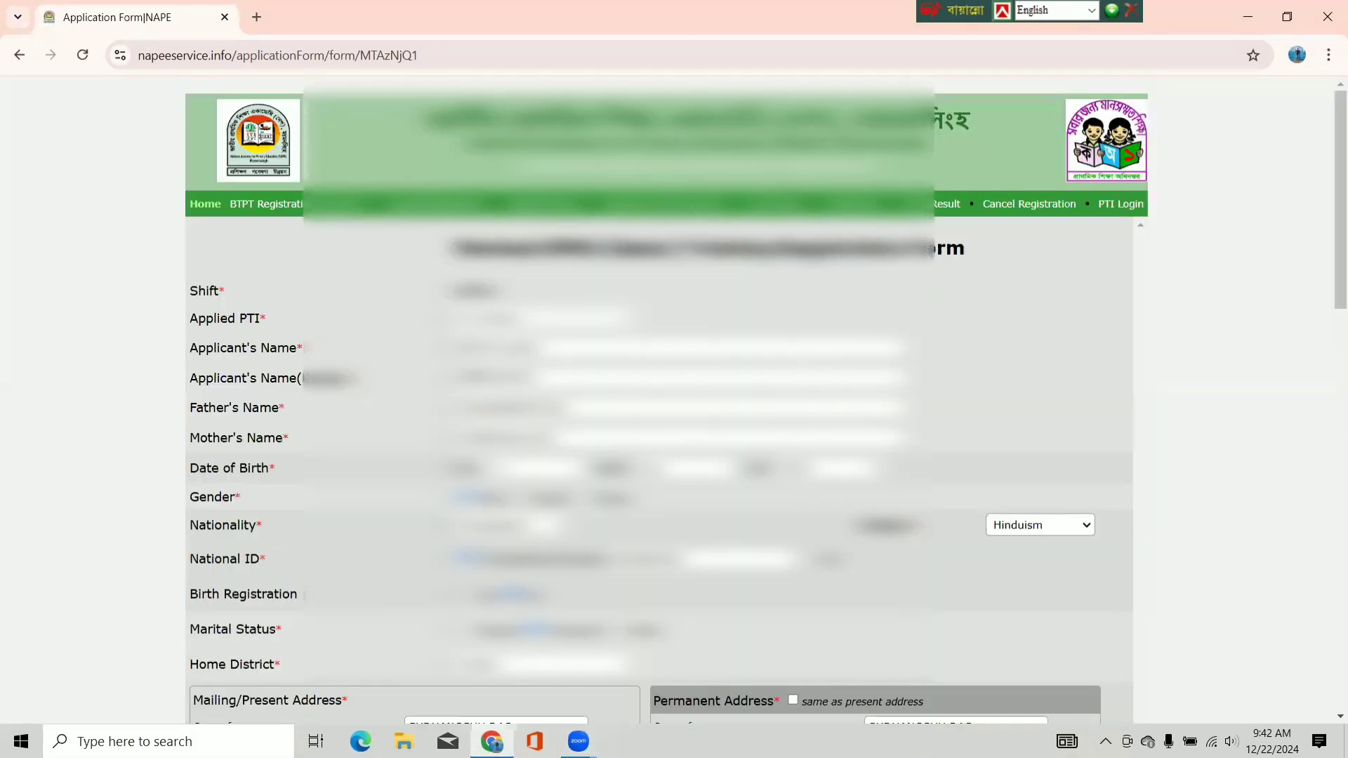
pyautogui.moveTo(1330, 139); pyautogui.dragTo(1329, 507)
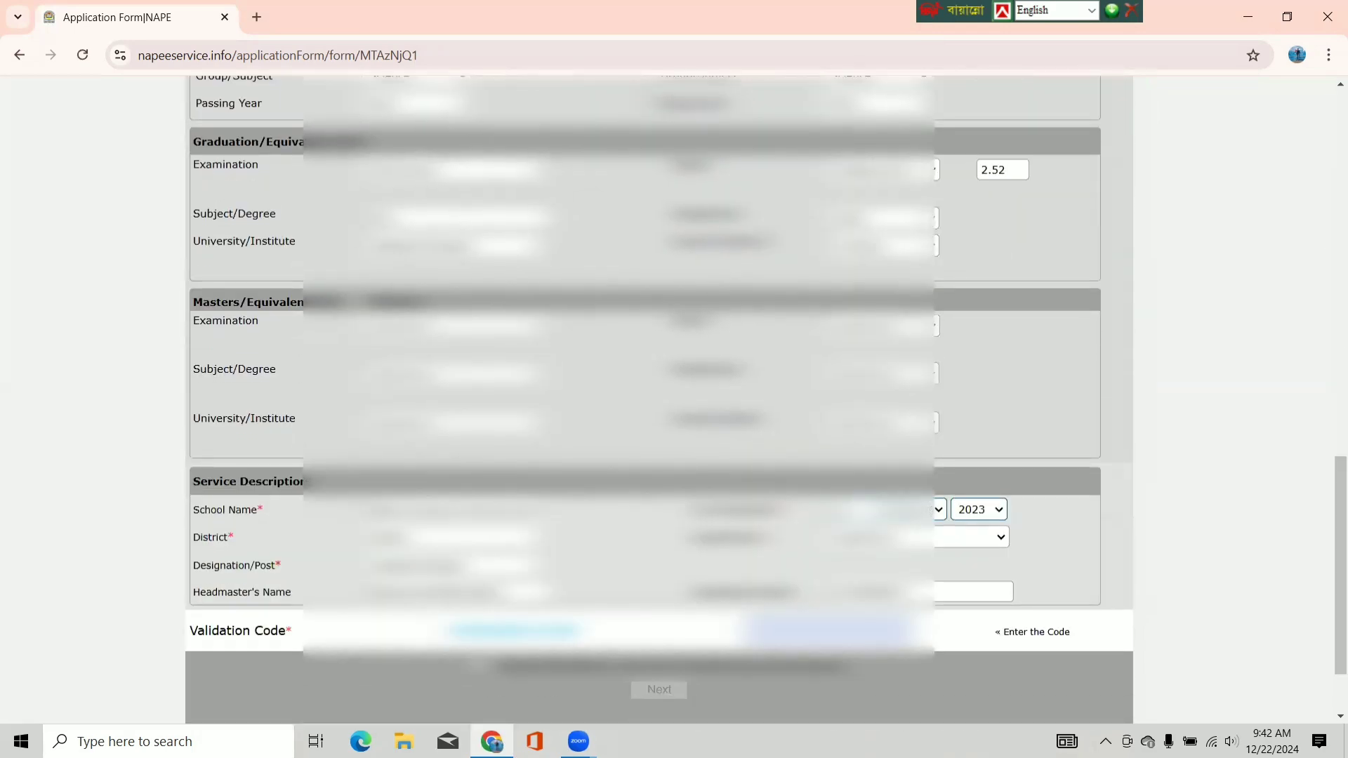
pyautogui.click(886, 218)
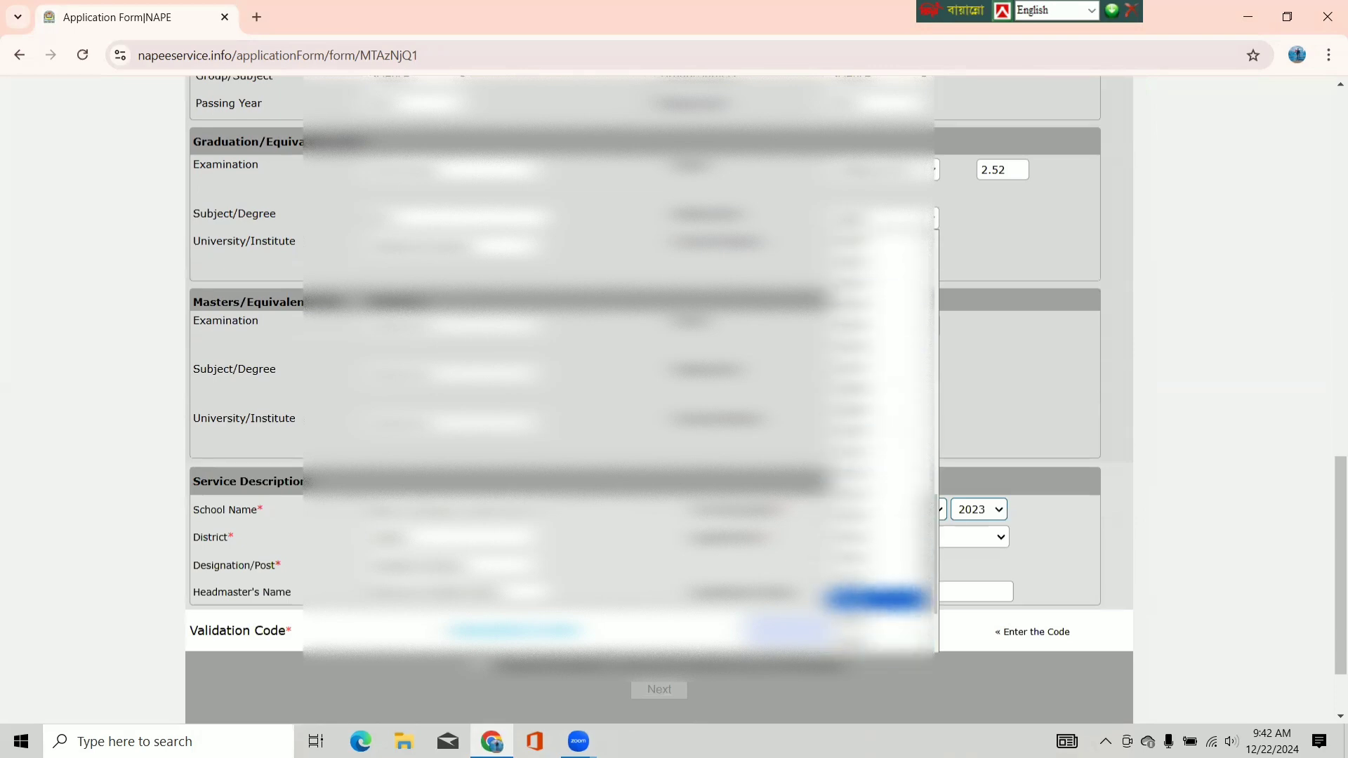
pyautogui.click(876, 598)
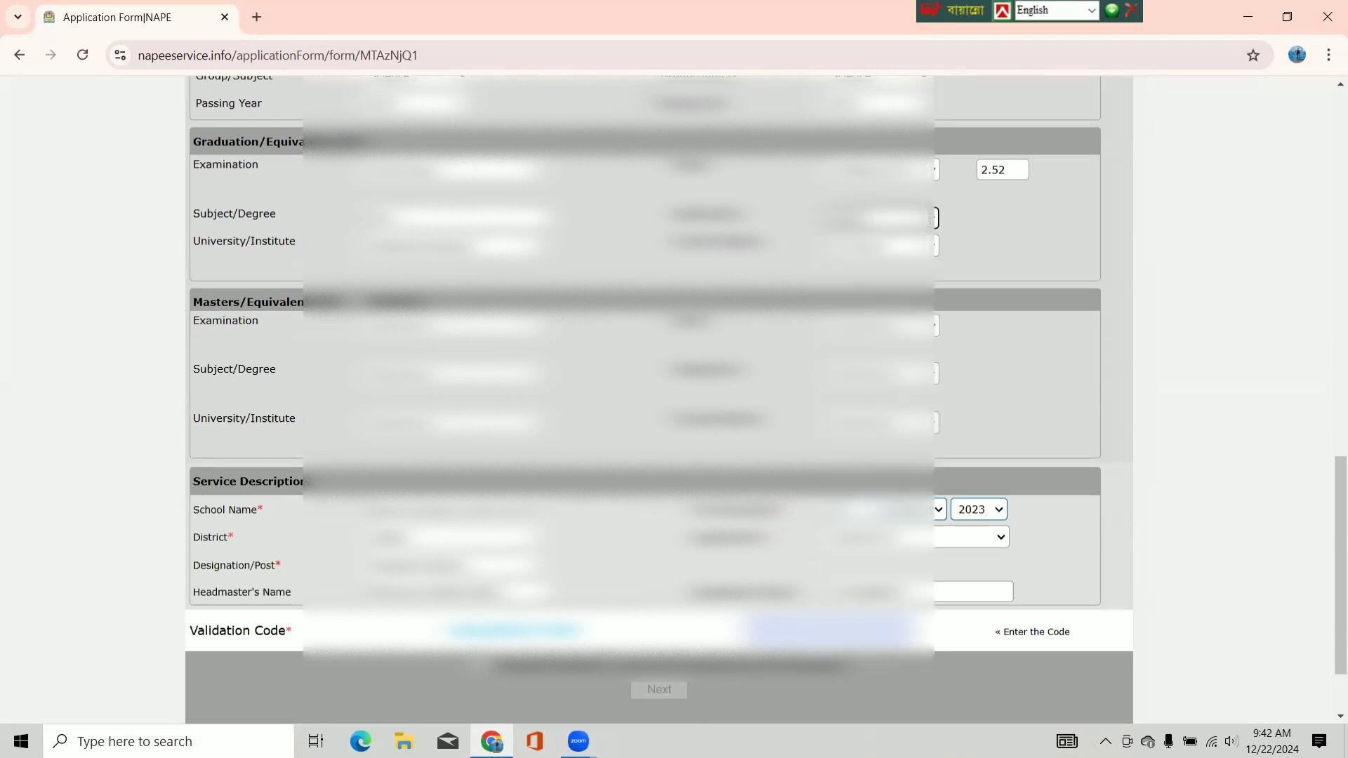
pyautogui.scroll(-2, 660, 393)
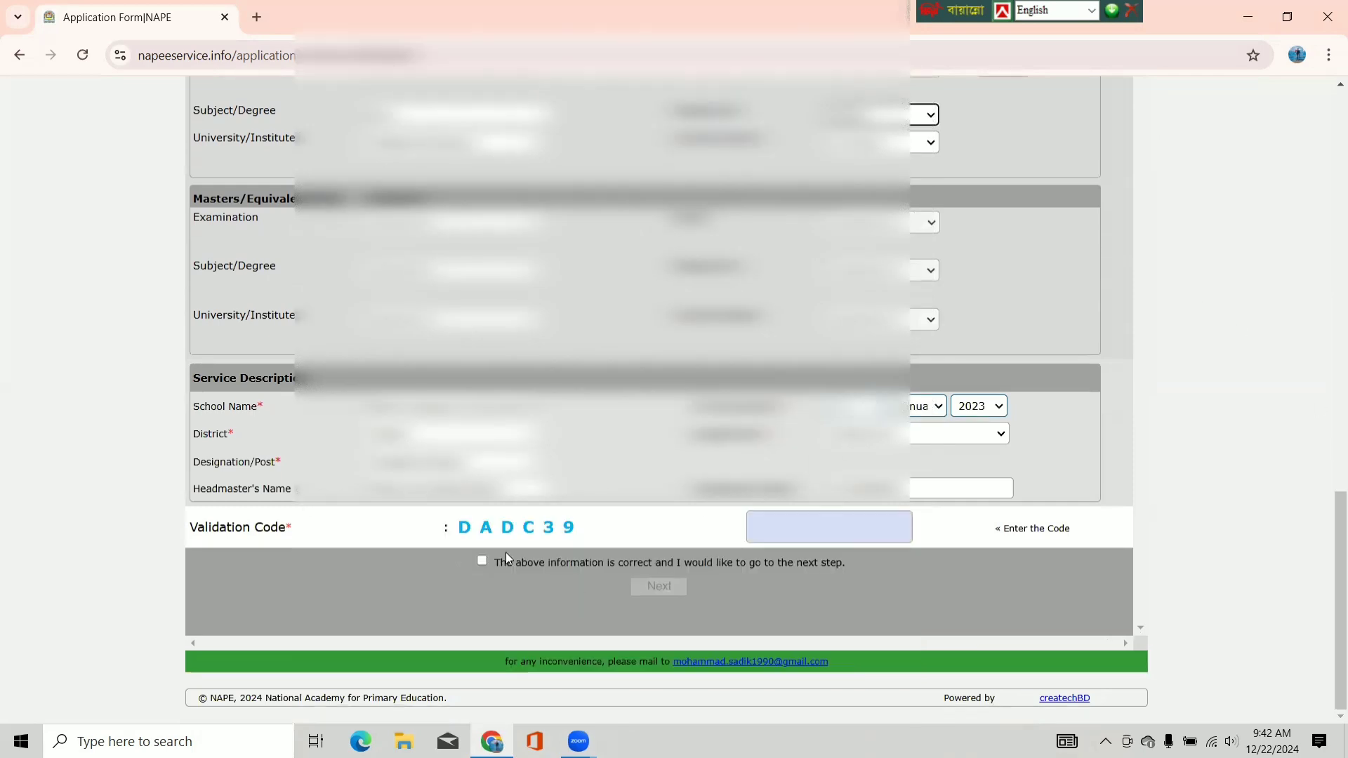
pyautogui.click(773, 523)
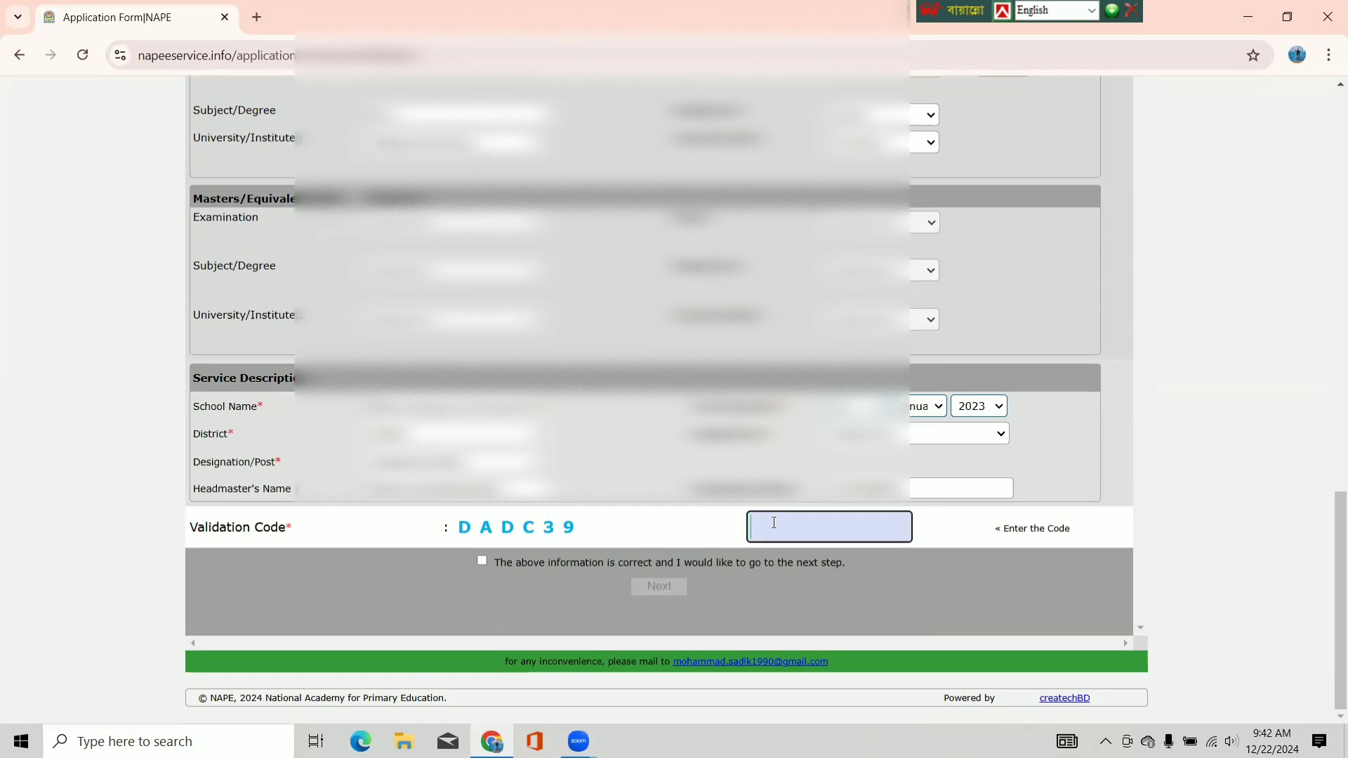
pyautogui.write('DAD')
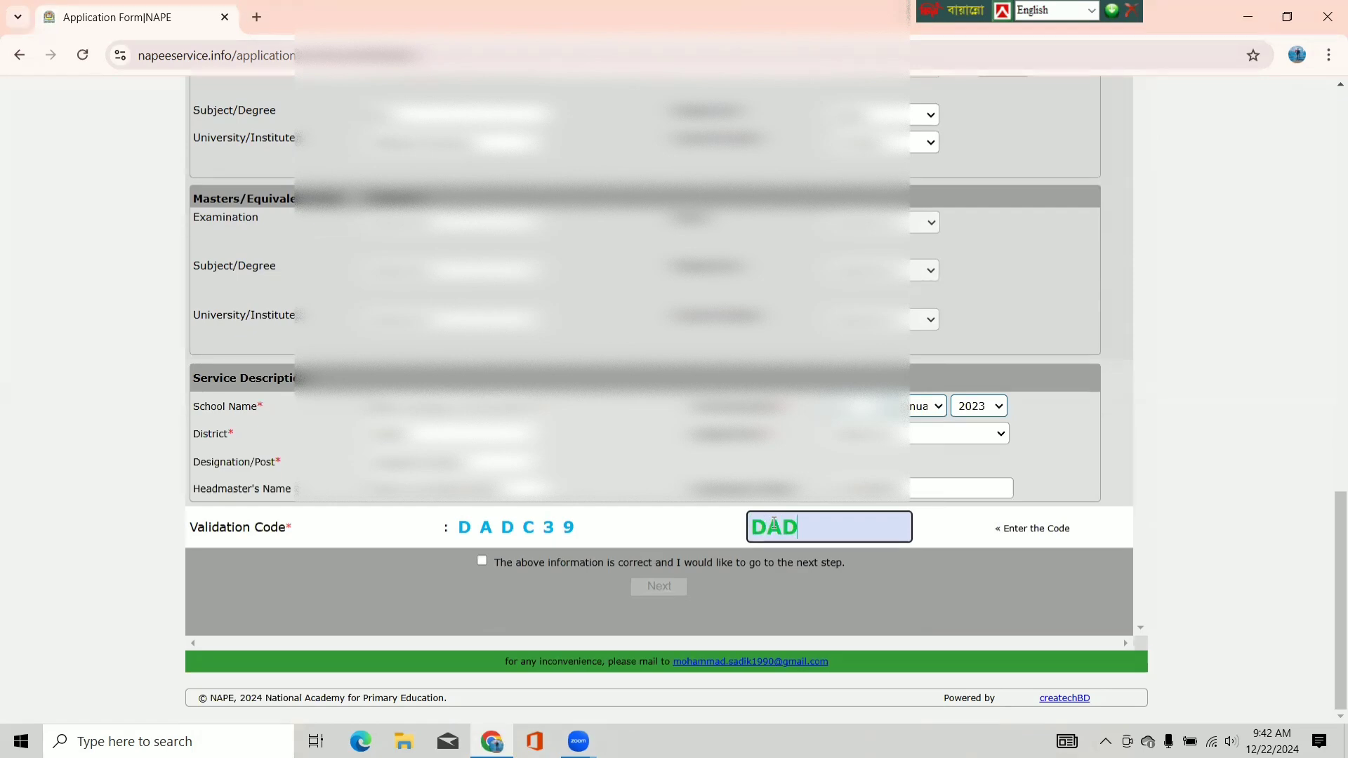
pyautogui.write('C39')
pyautogui.click(482, 561)
pyautogui.click(671, 584)
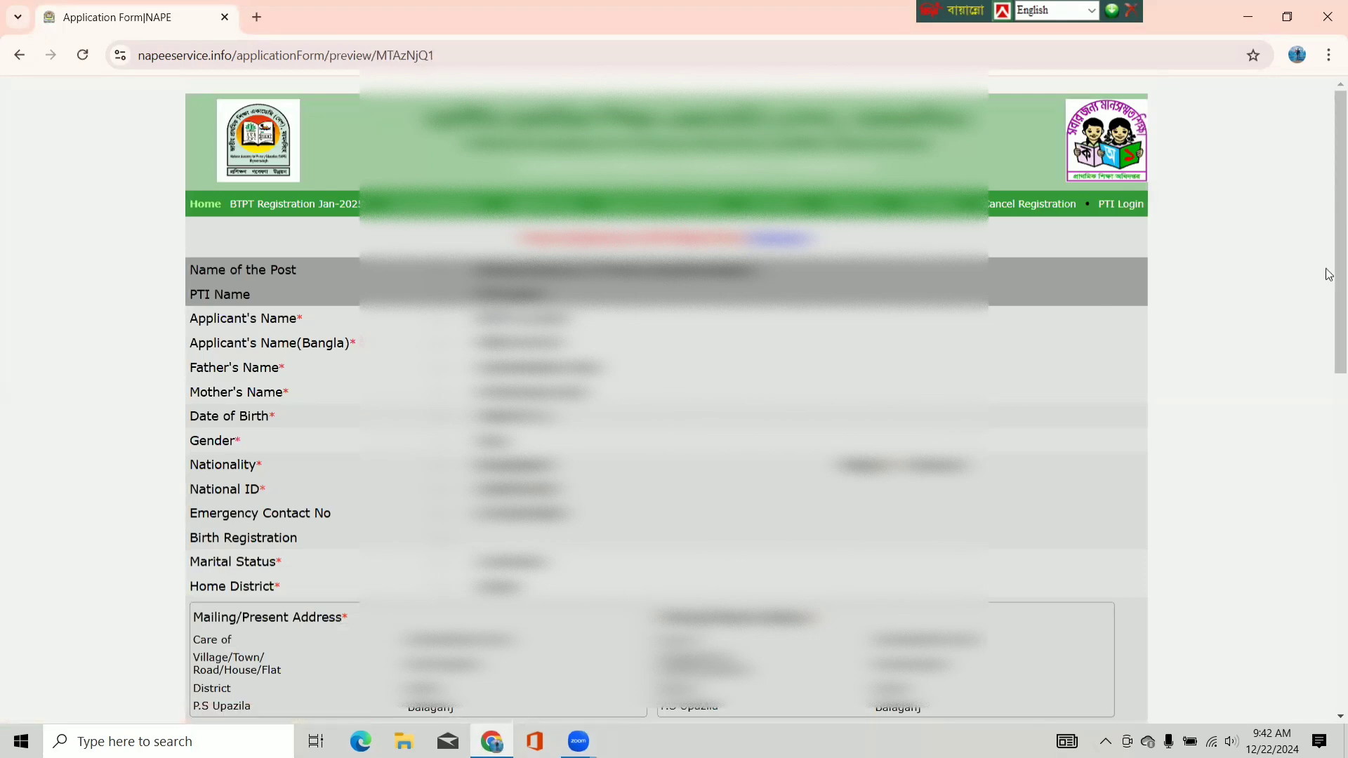
pyautogui.moveTo(1328, 242); pyautogui.dragTo(1328, 574)
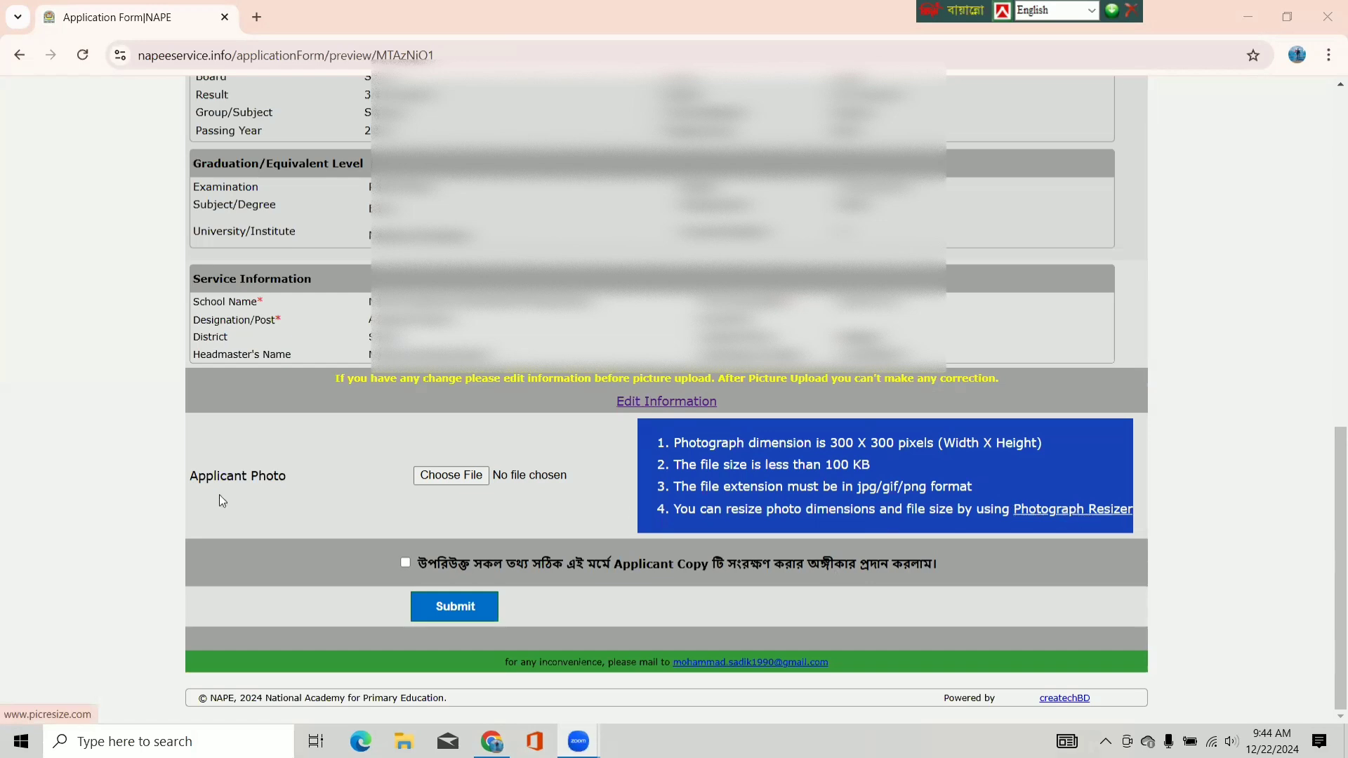
# - Attach 'amit photo' from the Desktop as the applicant photo and submit the application
pyautogui.click(466, 479)
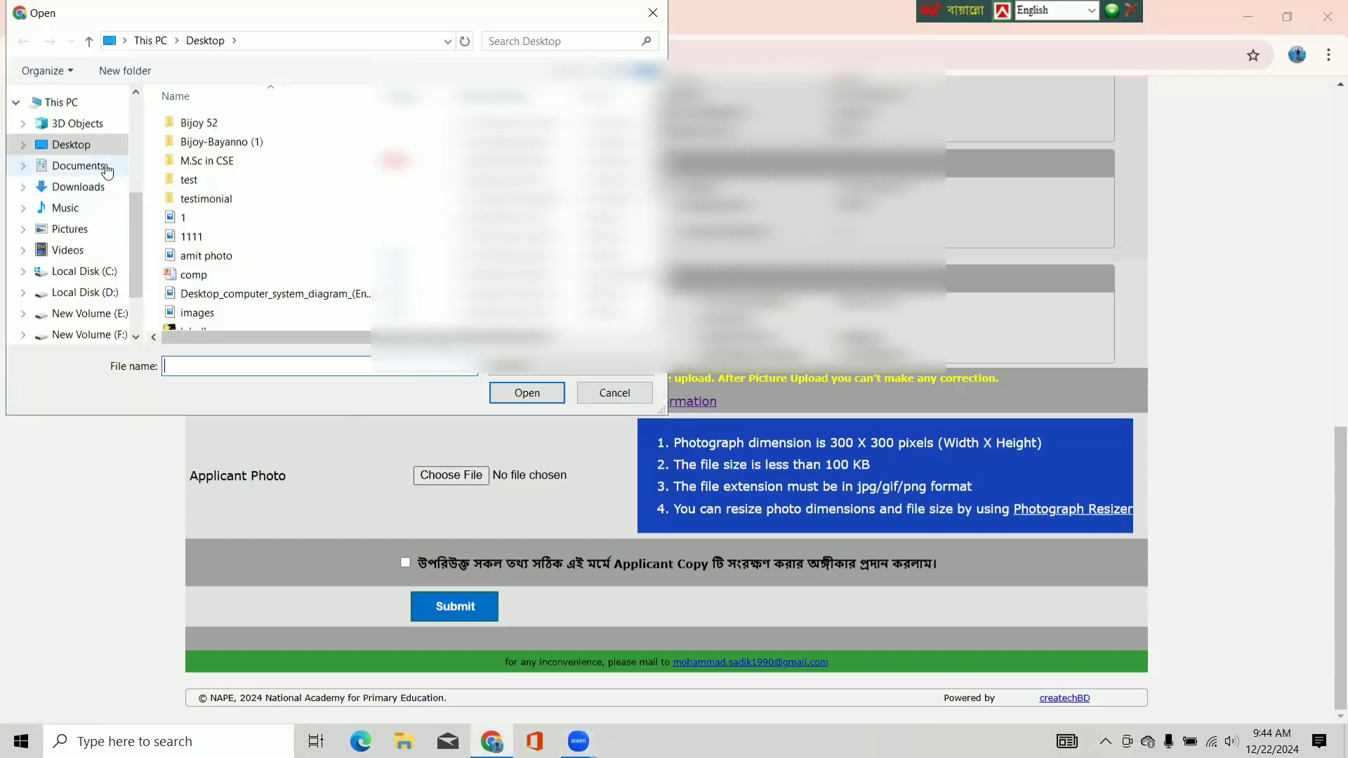
pyautogui.click(101, 146)
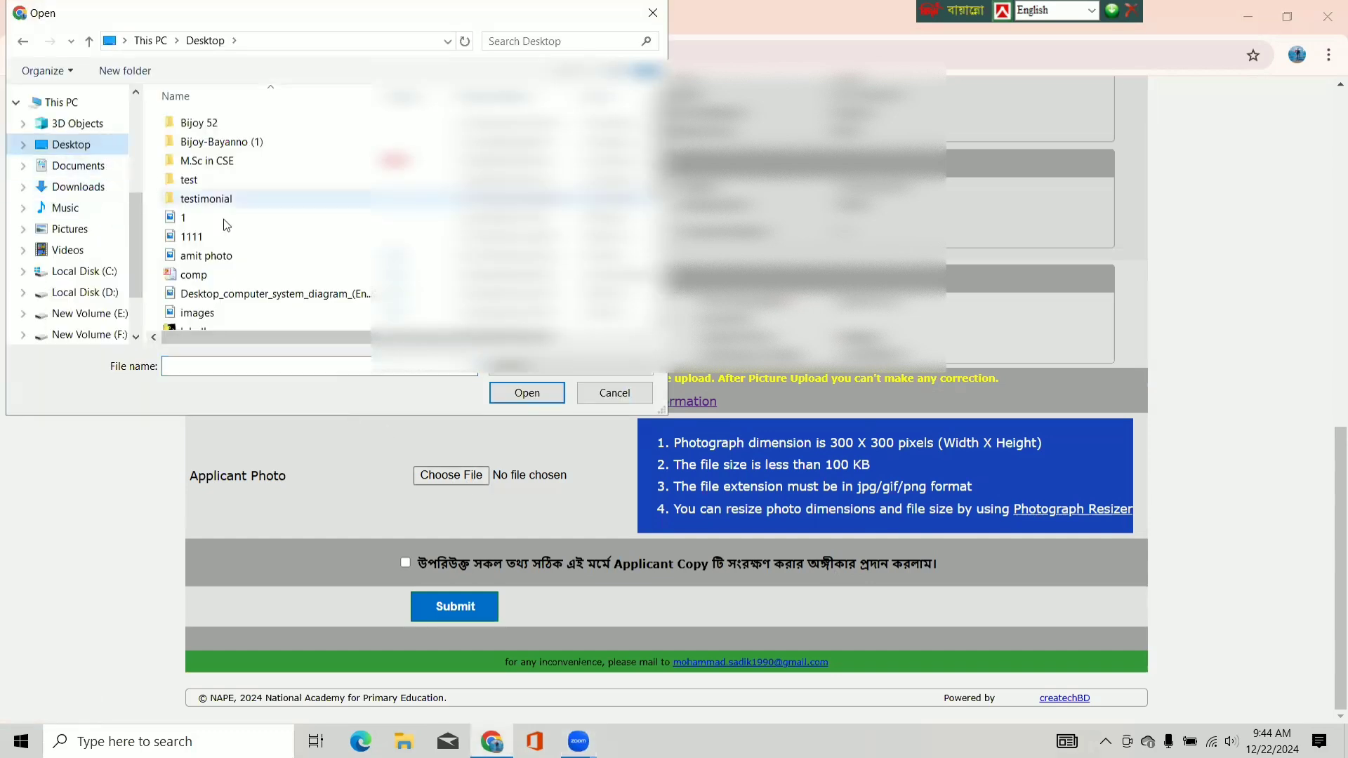
pyautogui.click(221, 258)
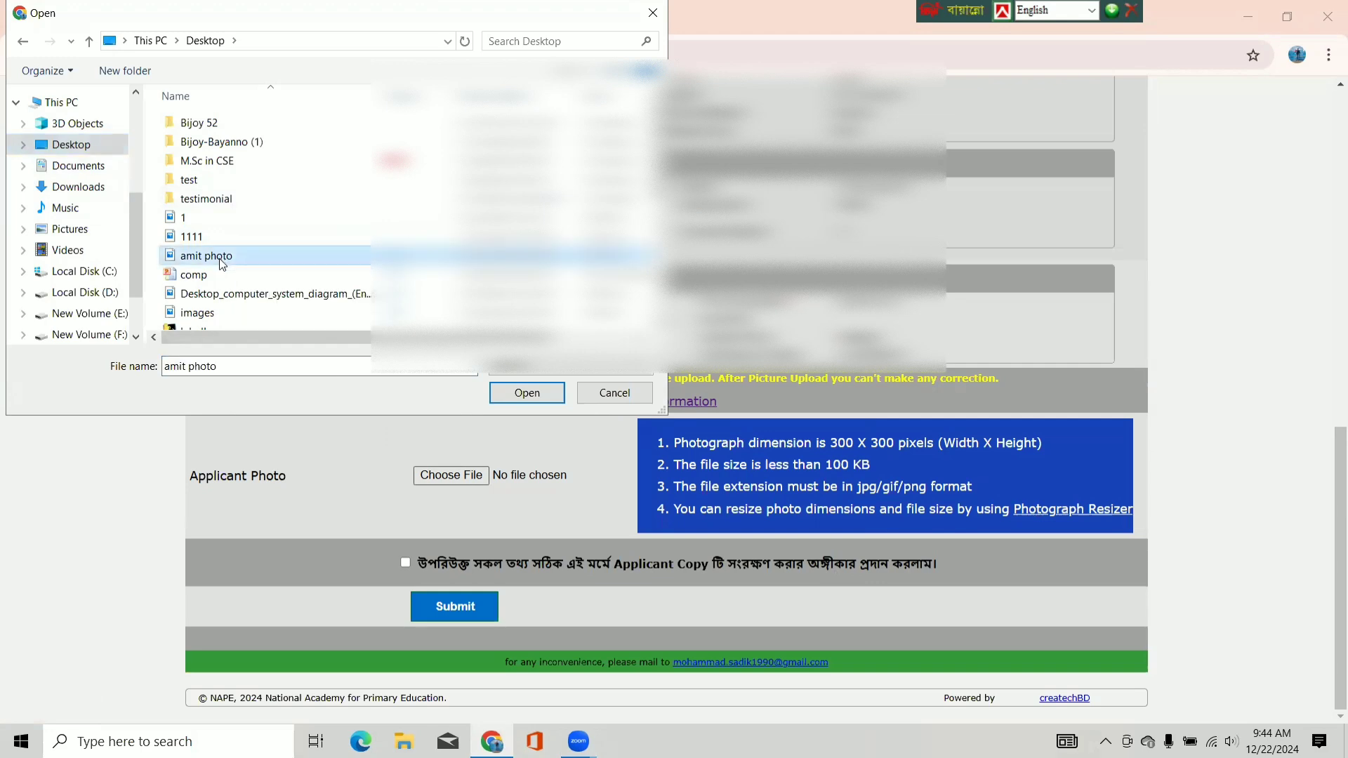
pyautogui.click(527, 395)
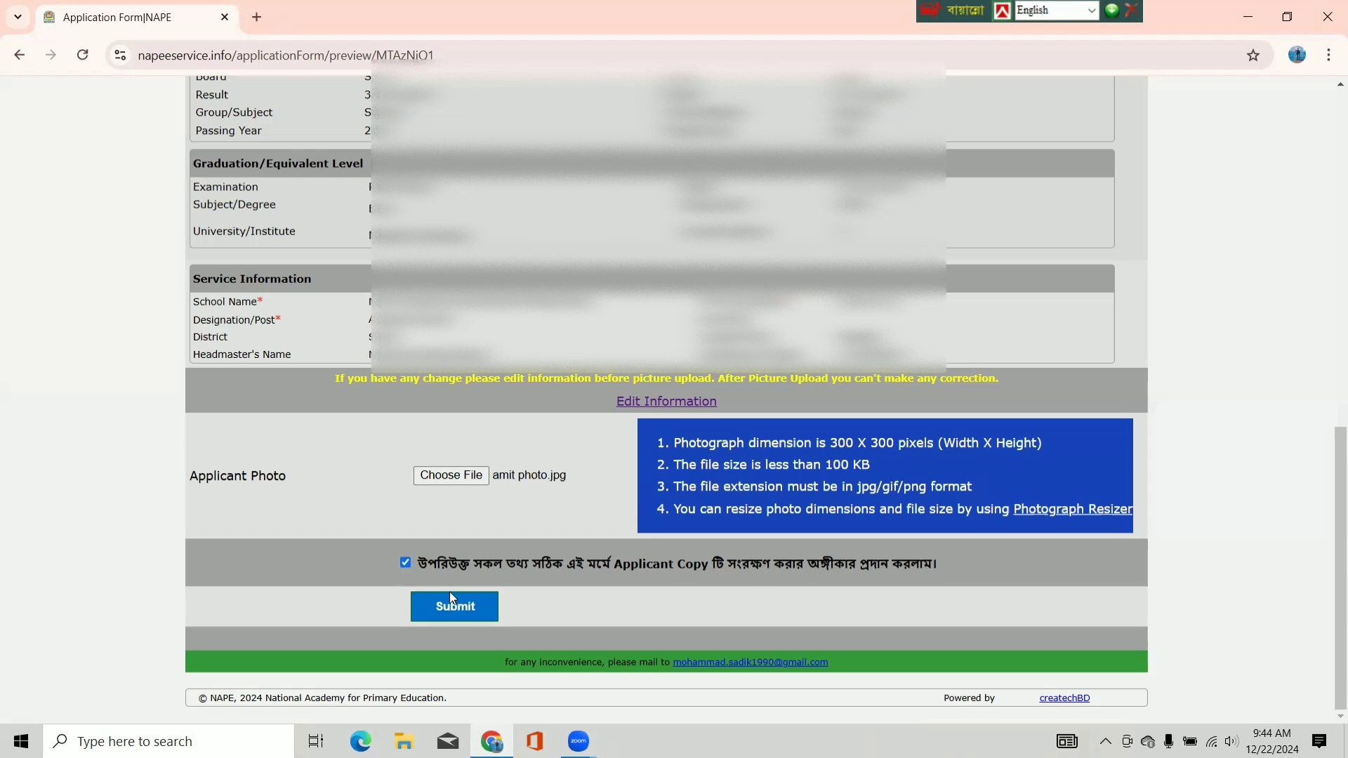
pyautogui.click(453, 612)
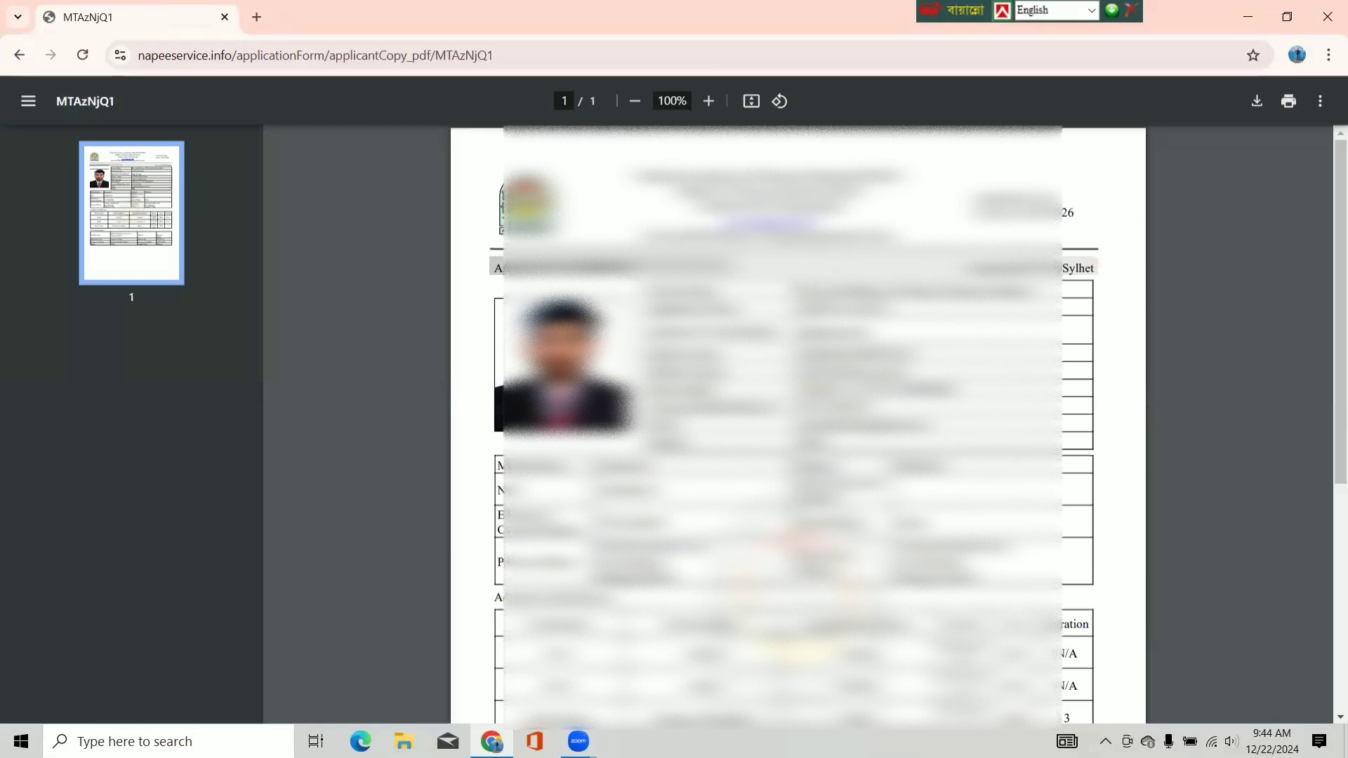
# - Review the Applicant Copy PDF and start downloading it
pyautogui.scroll(-5, 798, 421)
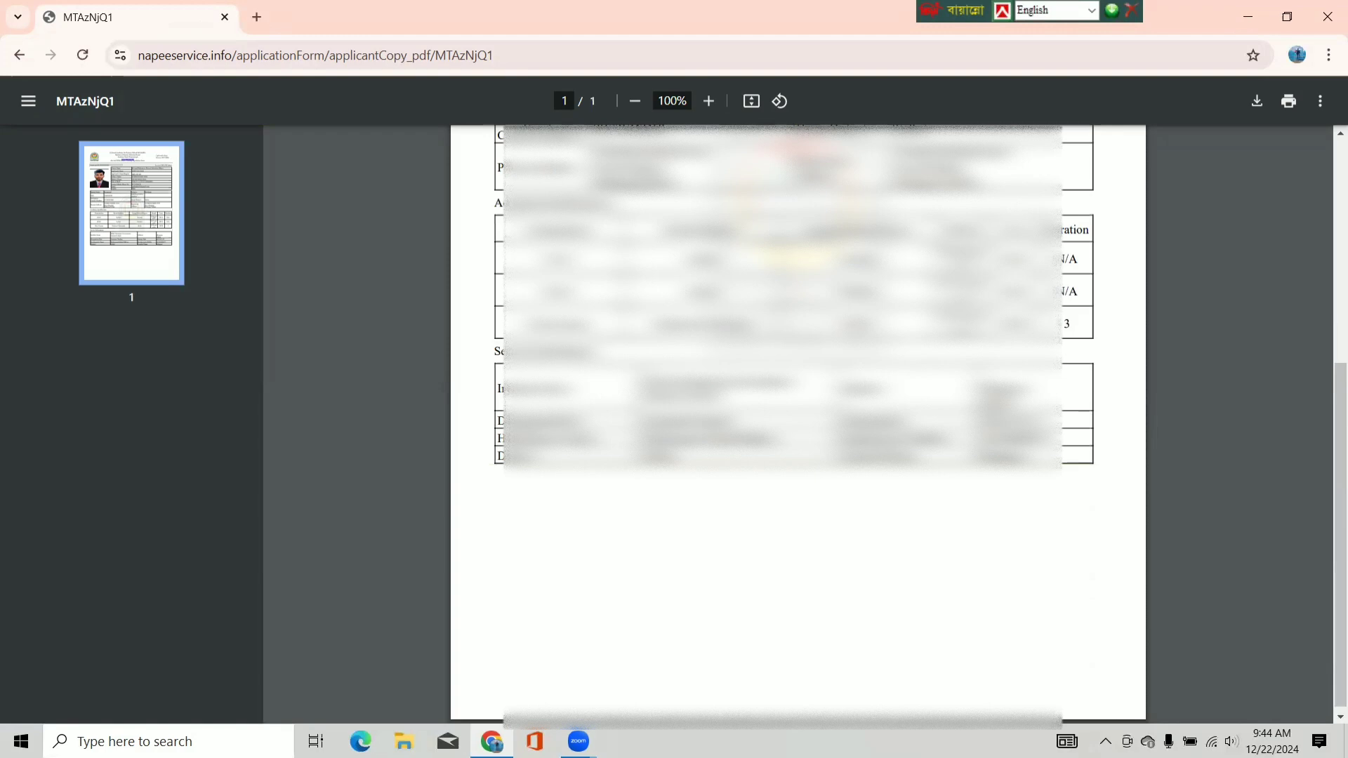
pyautogui.scroll(5, 1104, 191)
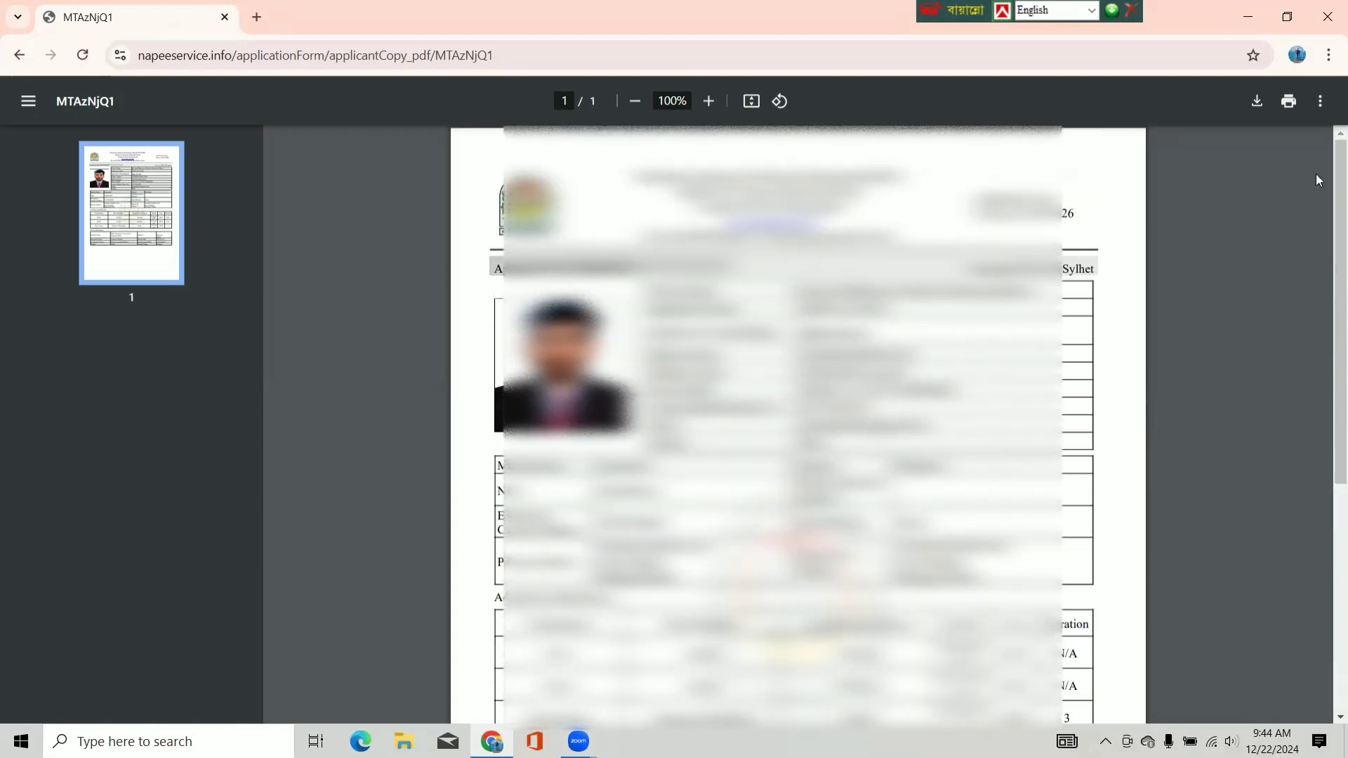
pyautogui.click(1257, 101)
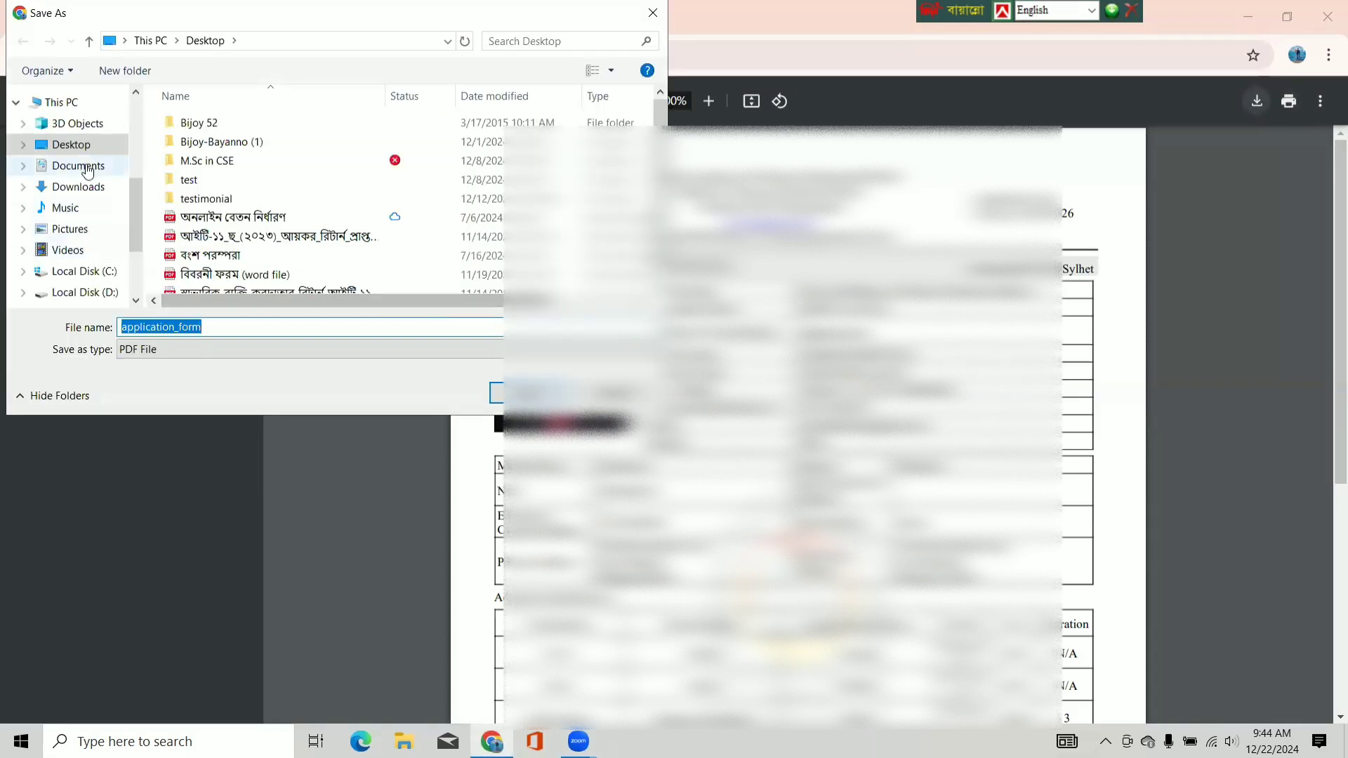
# - Save the PDF as application_form on the Desktop and open the downloaded file to review it
pyautogui.click(528, 394)
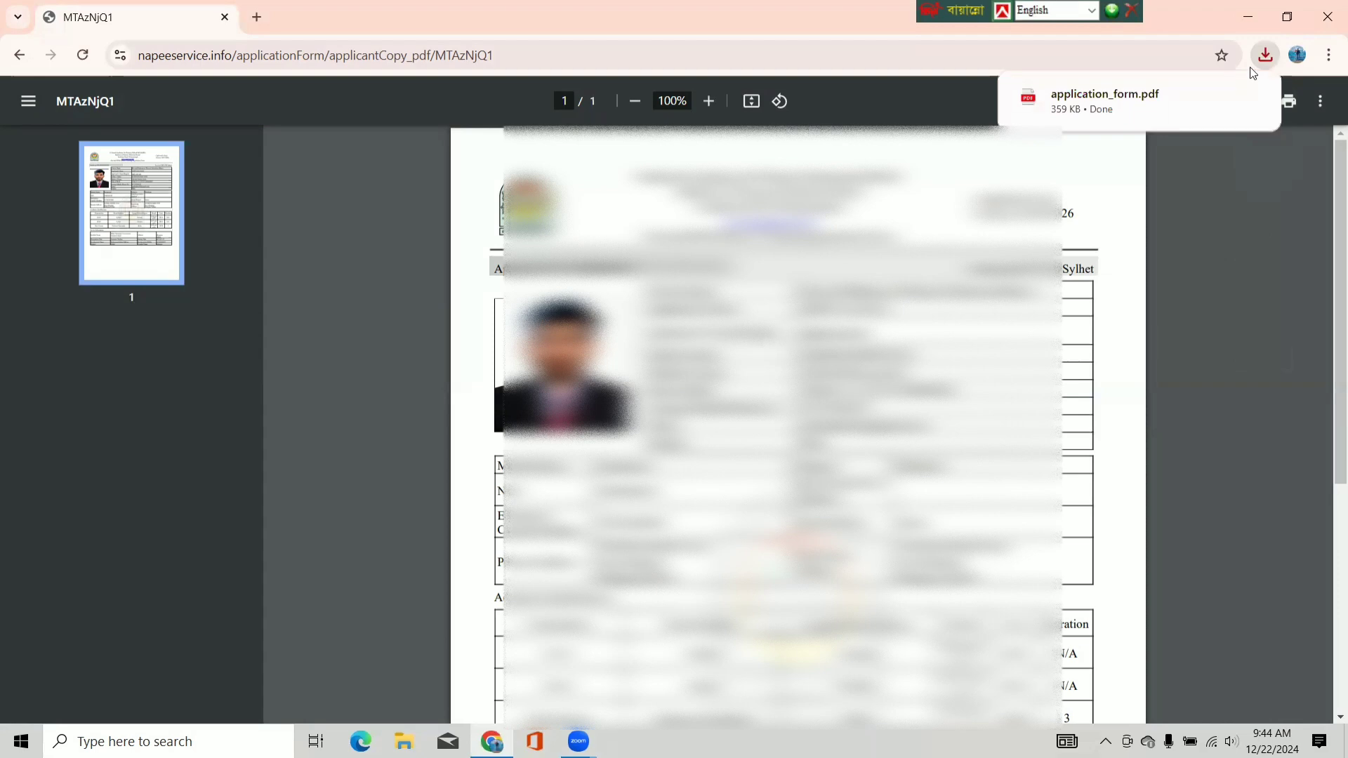
pyautogui.click(1250, 99)
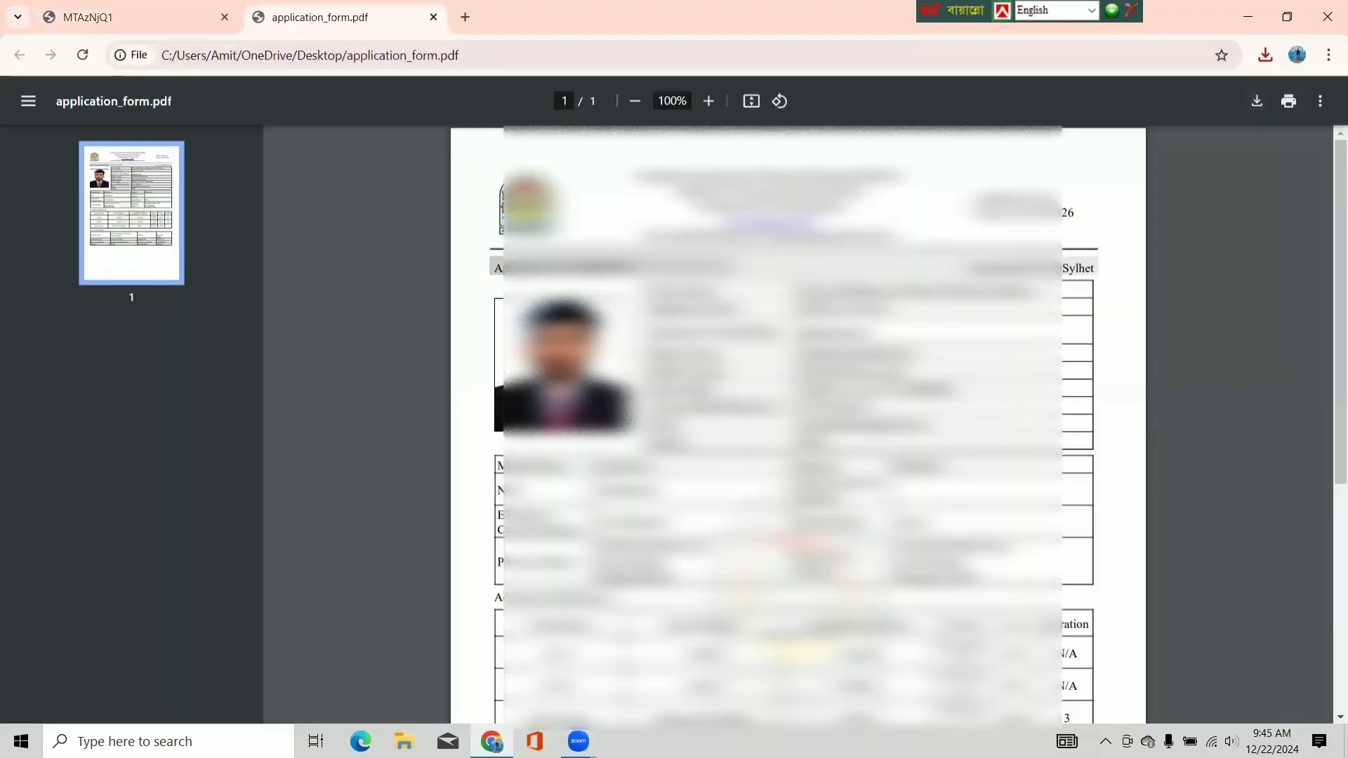
pyautogui.scroll(-6, 798, 421)
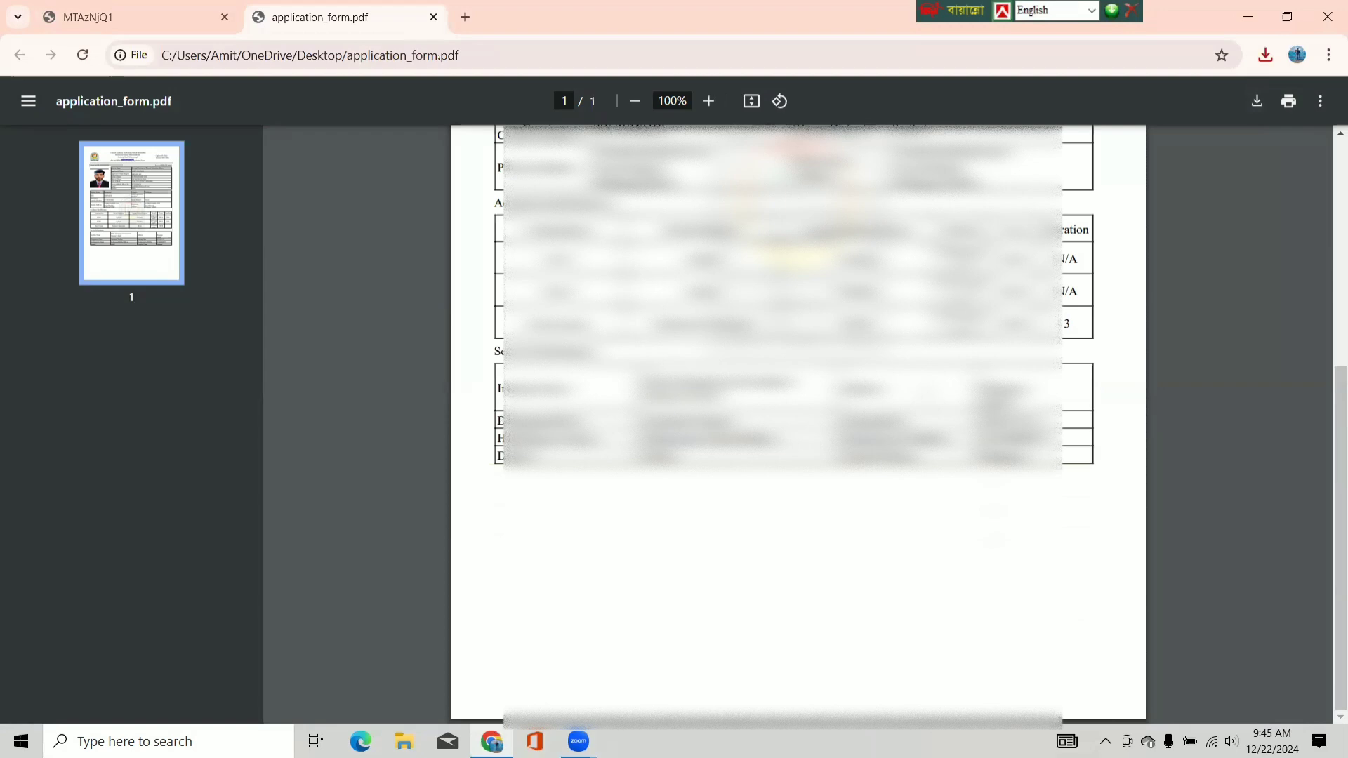
pyautogui.scroll(6, 798, 421)
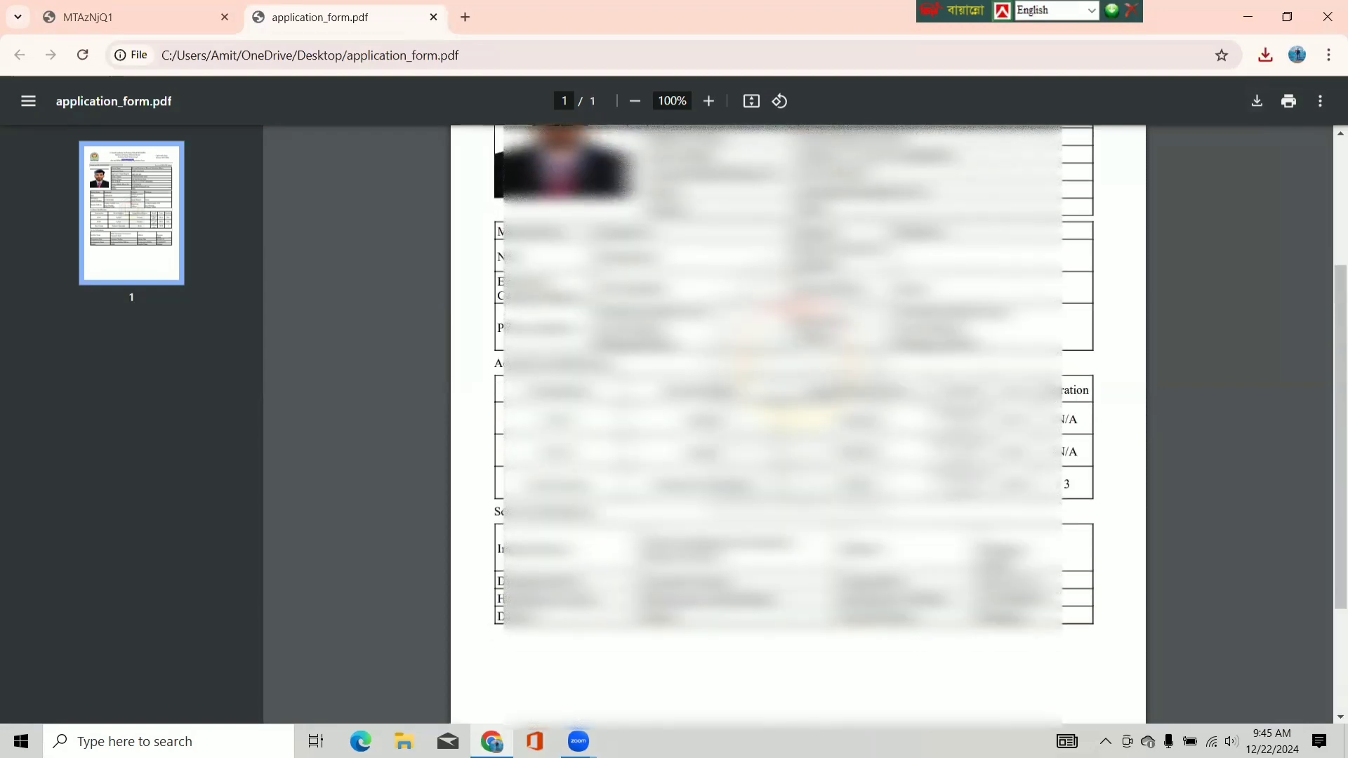